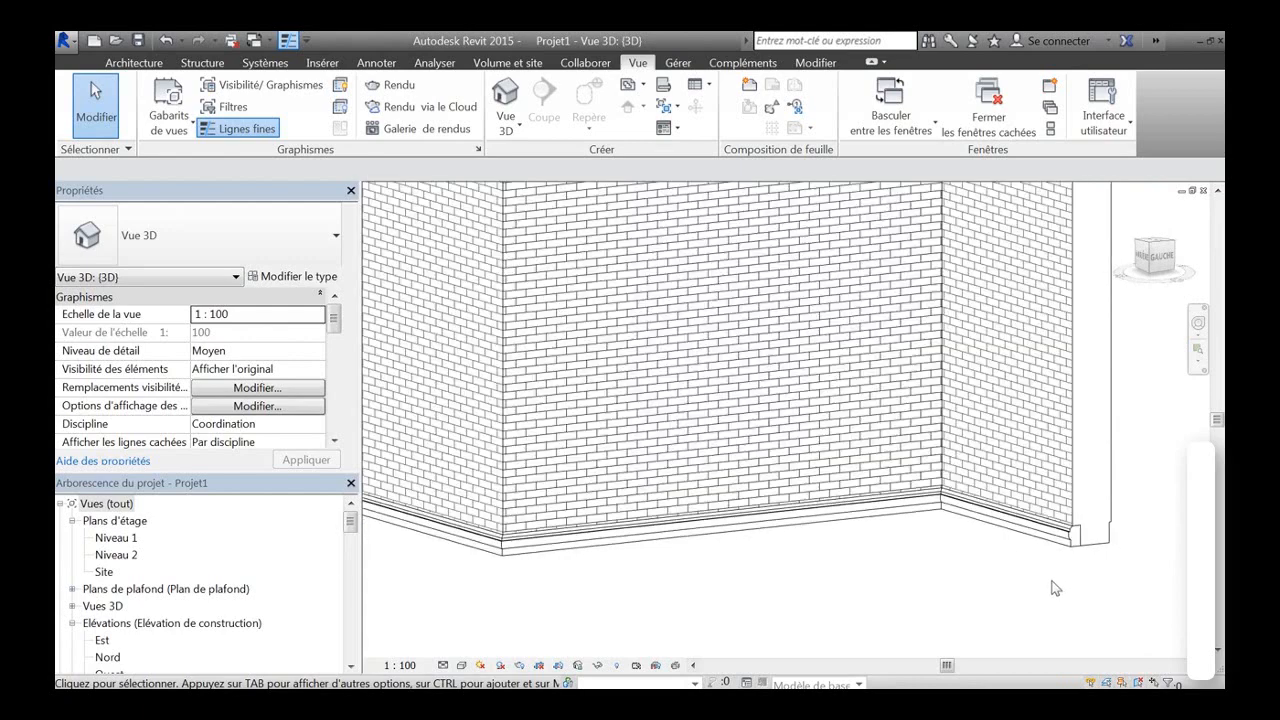
Open the assembly structure of the Mur composite wall type for editing and review its existing relief profile.
{"action": "middle_click_drag", "start_coordinate": [1052, 582], "coordinate": [1034, 606], "text": "shift"}
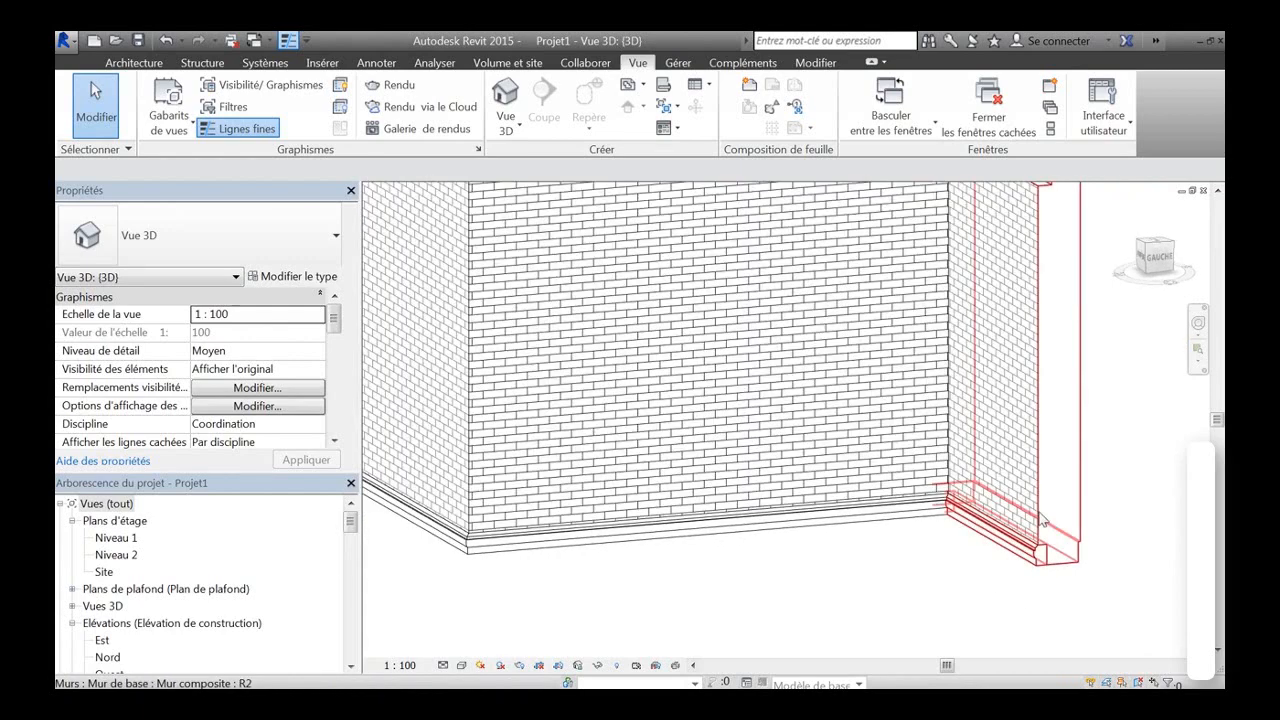
{"action": "left_click", "coordinate": [1042, 521]}
{"action": "left_click", "coordinate": [318, 281]}
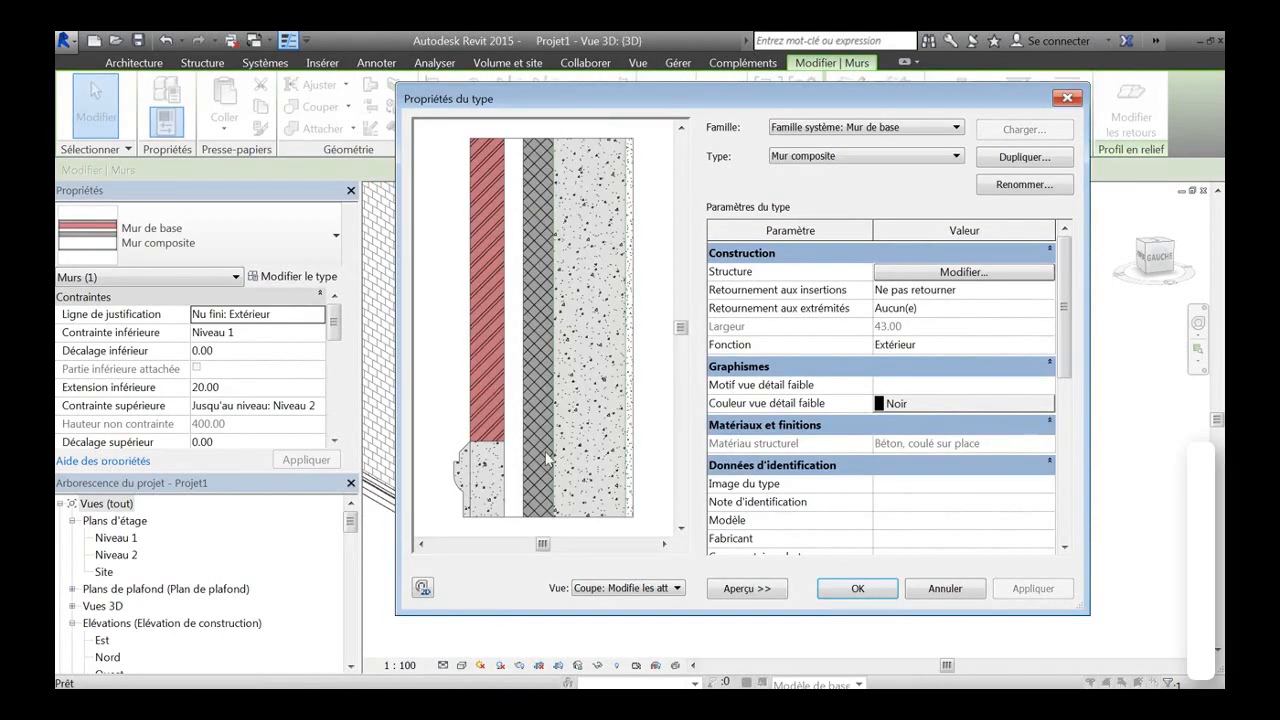
{"action": "scroll", "coordinate": [630, 392], "scroll_direction": "up", "scroll_amount": 2}
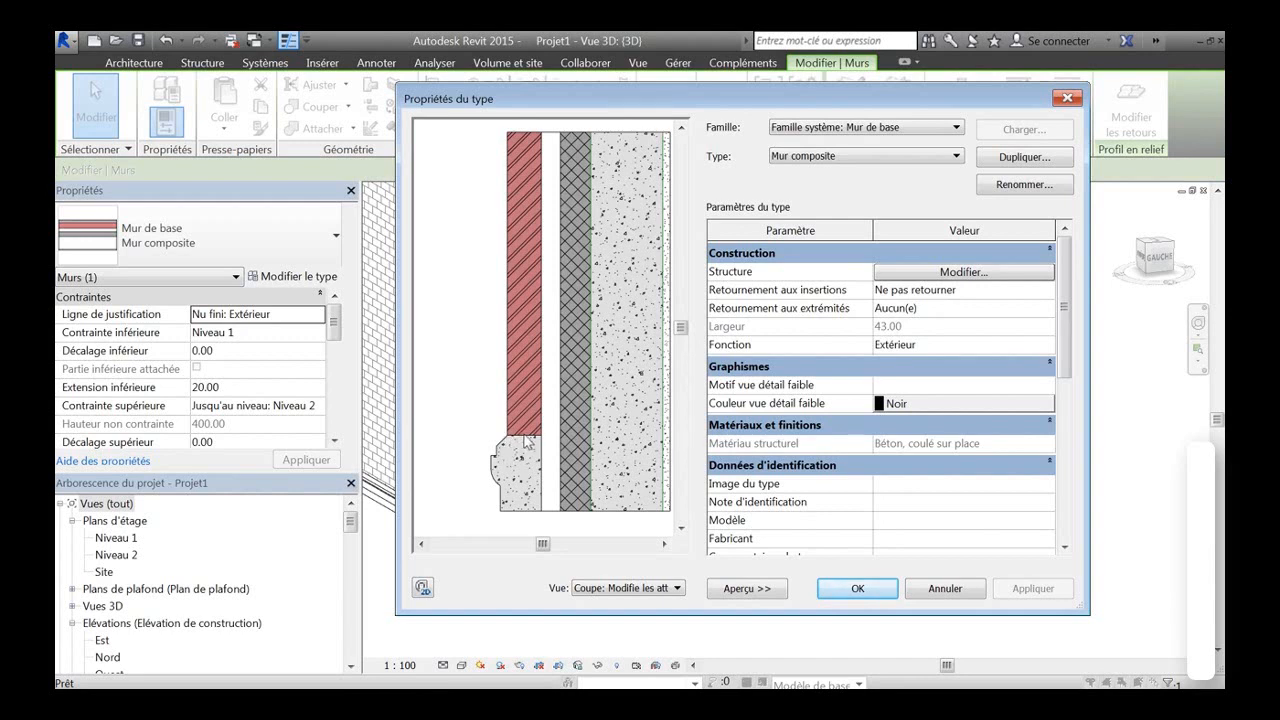
{"action": "left_click", "coordinate": [919, 272]}
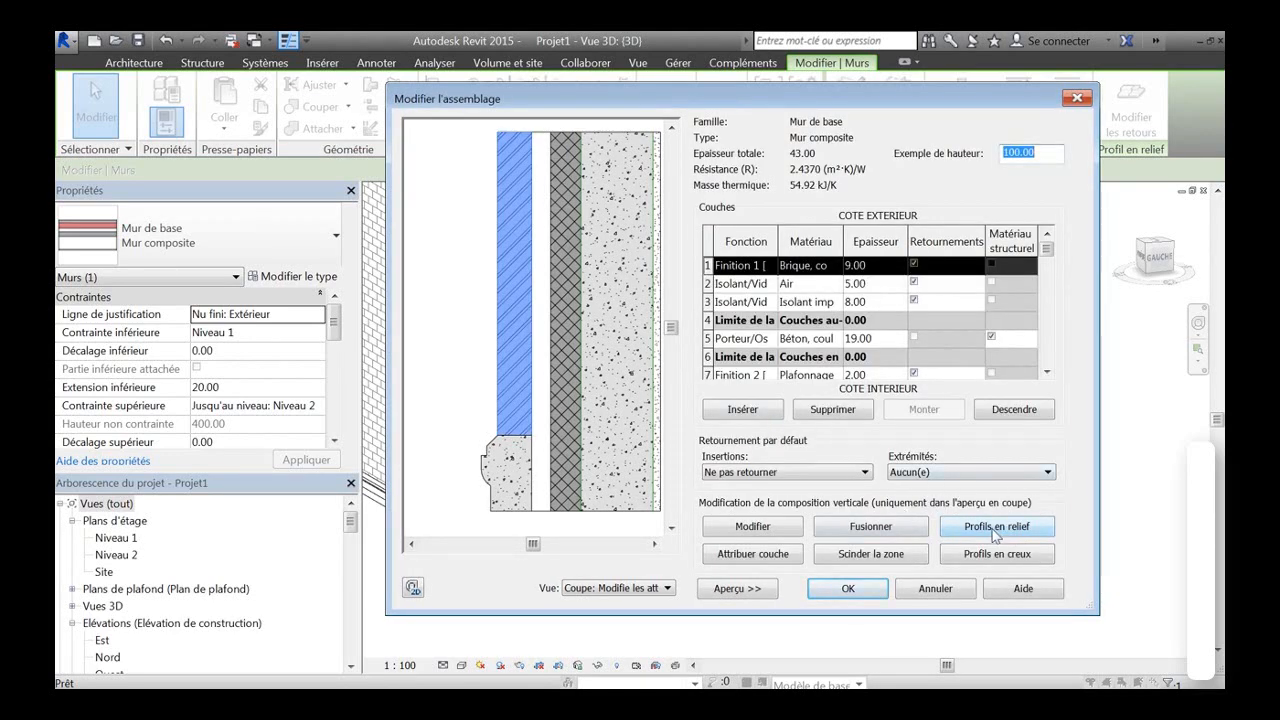
{"action": "left_click", "coordinate": [995, 527]}
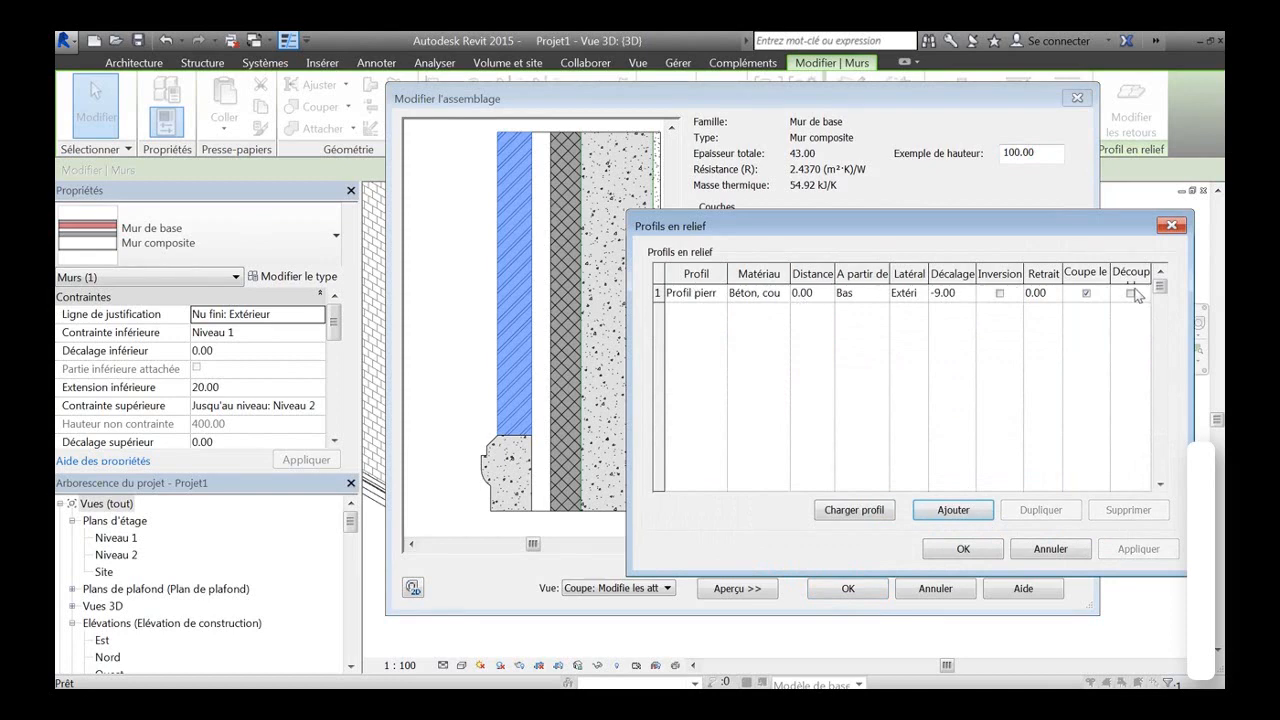
{"action": "left_click", "coordinate": [1172, 226]}
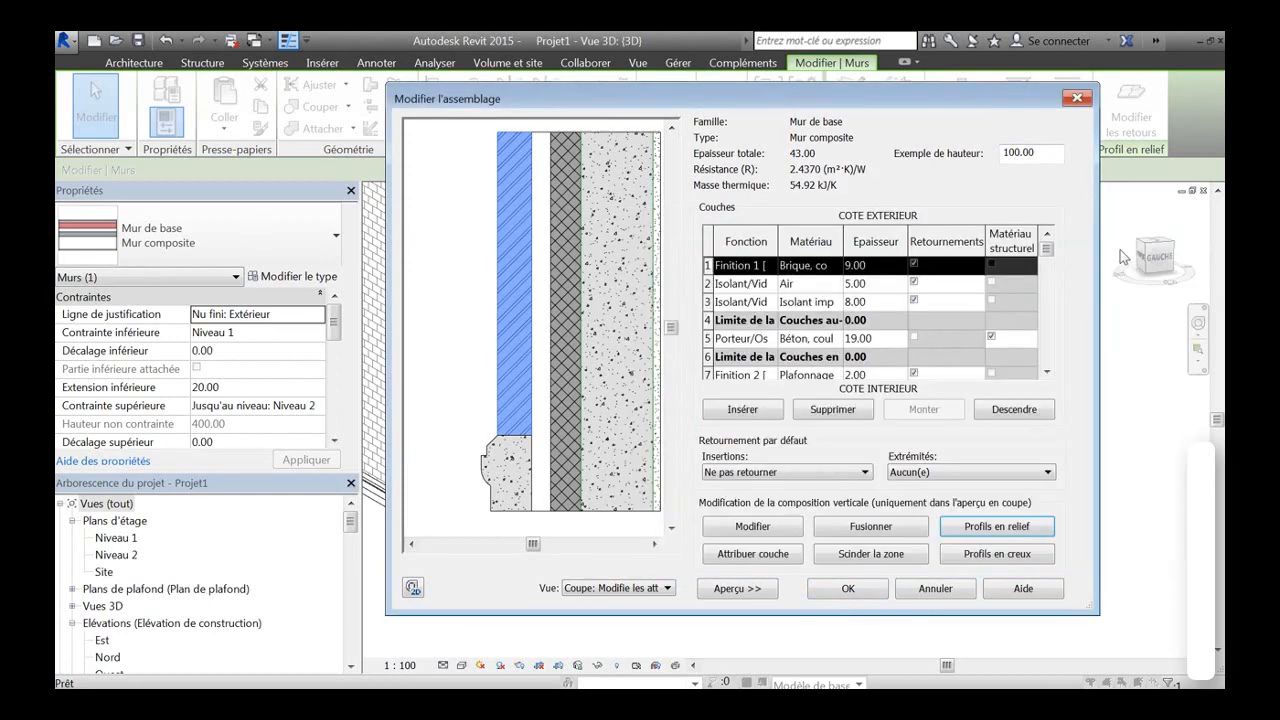
Add a default recessed profile to the wall assembly at a distance of 20 from the base on the exterior side.
{"action": "left_click", "coordinate": [1003, 557]}
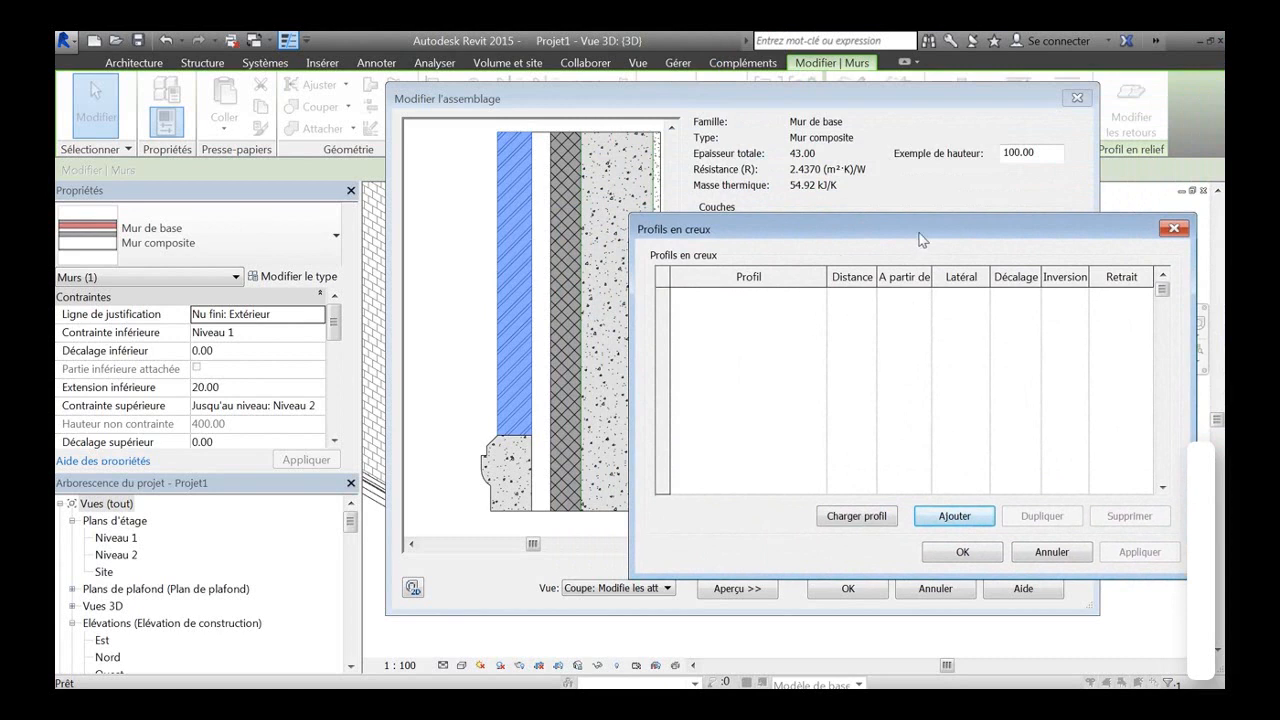
{"action": "left_click_drag", "start_coordinate": [918, 234], "coordinate": [911, 253]}
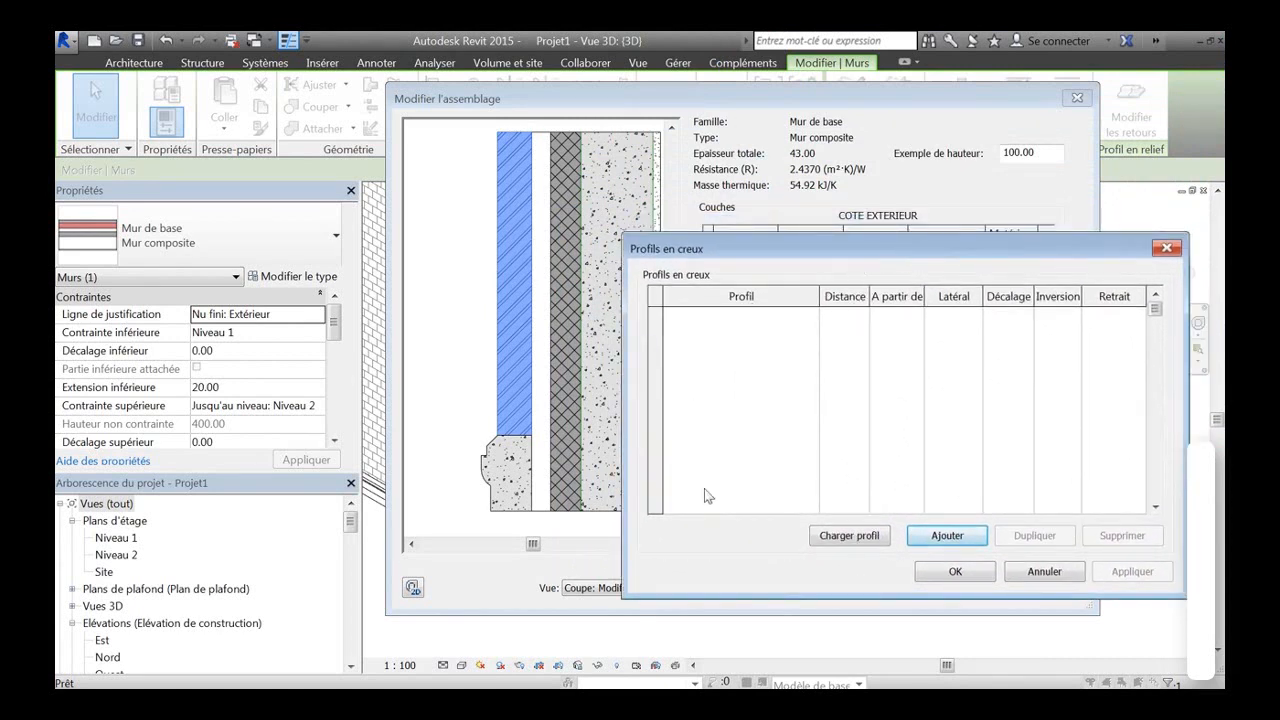
{"action": "left_click", "coordinate": [948, 538]}
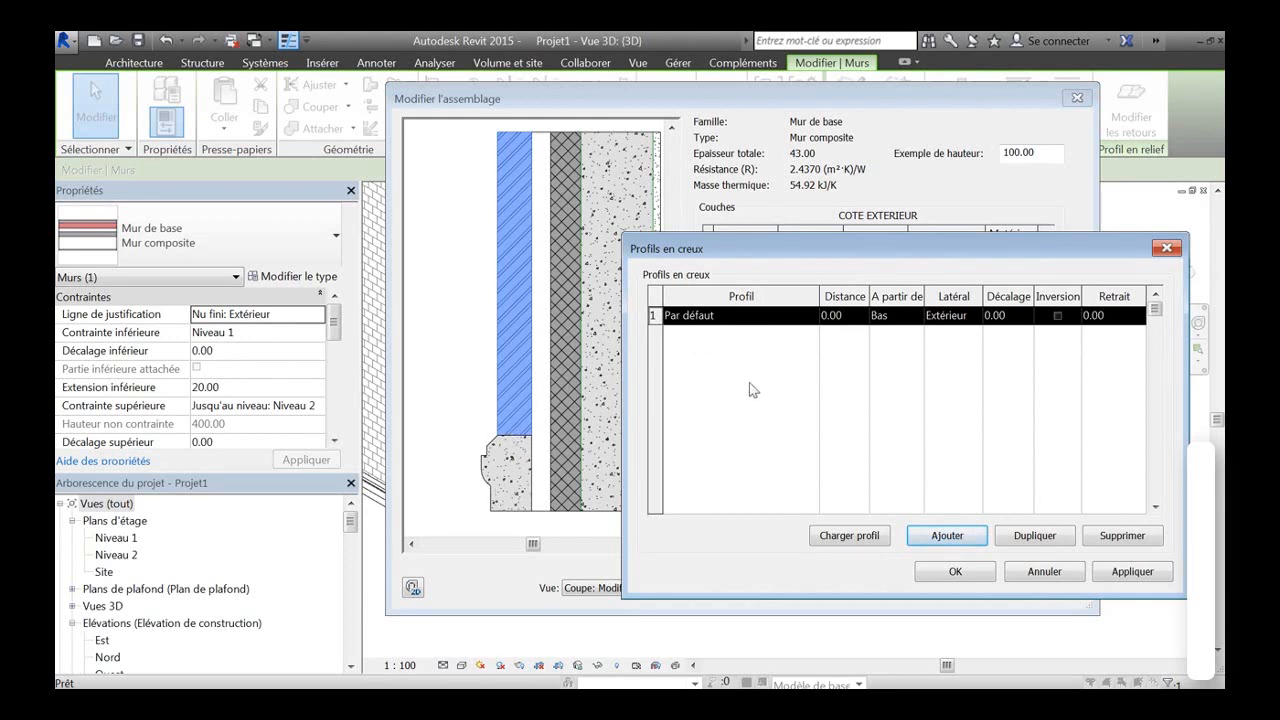
{"action": "left_click", "coordinate": [845, 315]}
{"action": "type", "text": "2"}
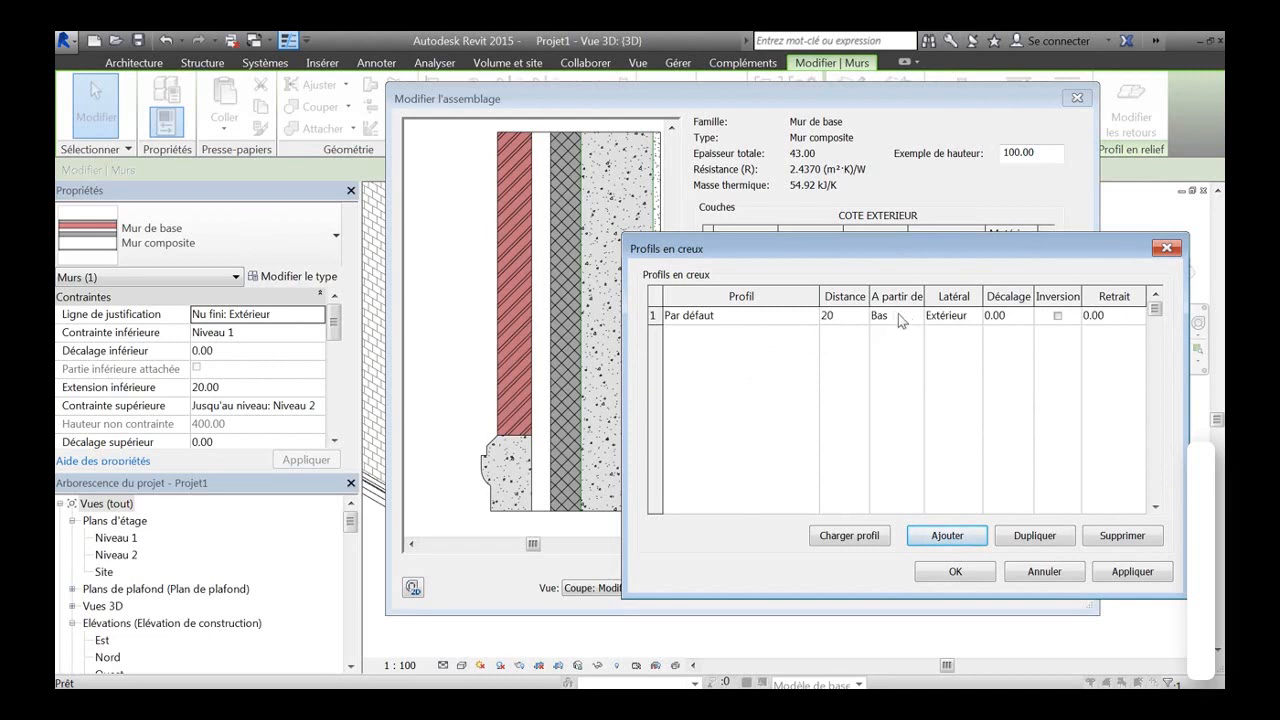
{"action": "type", "text": "00"}
{"action": "left_click", "coordinate": [1130, 572]}
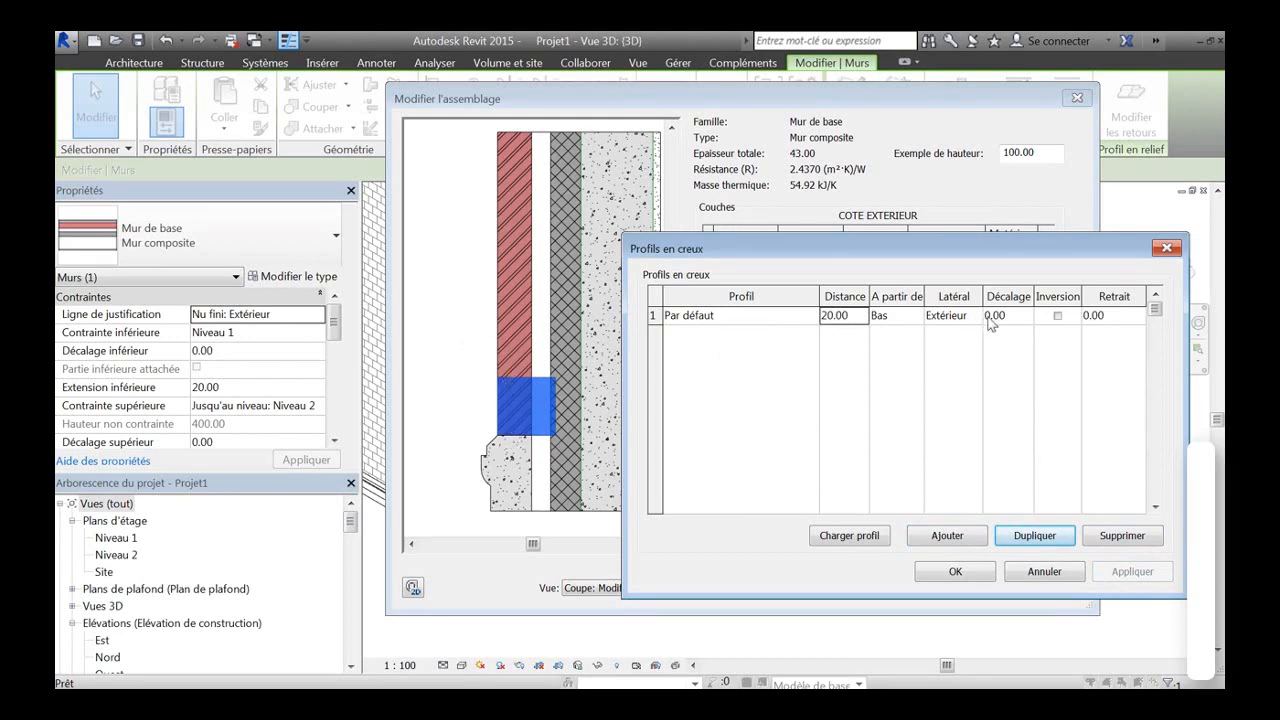
Try offsets of 5, -5 and -15 for the recessed profile, applying each one to the wall preview.
{"action": "left_click", "coordinate": [1027, 315]}
{"action": "type", "text": "5"}
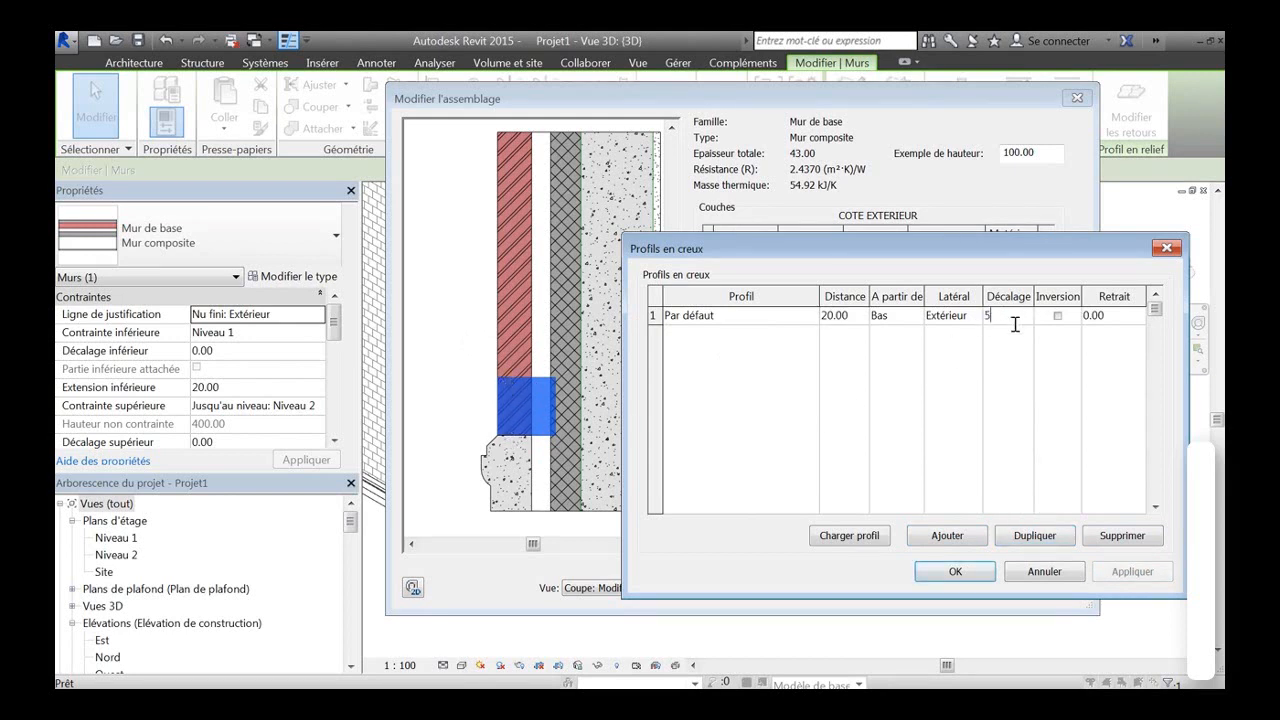
{"action": "left_click", "coordinate": [1122, 577]}
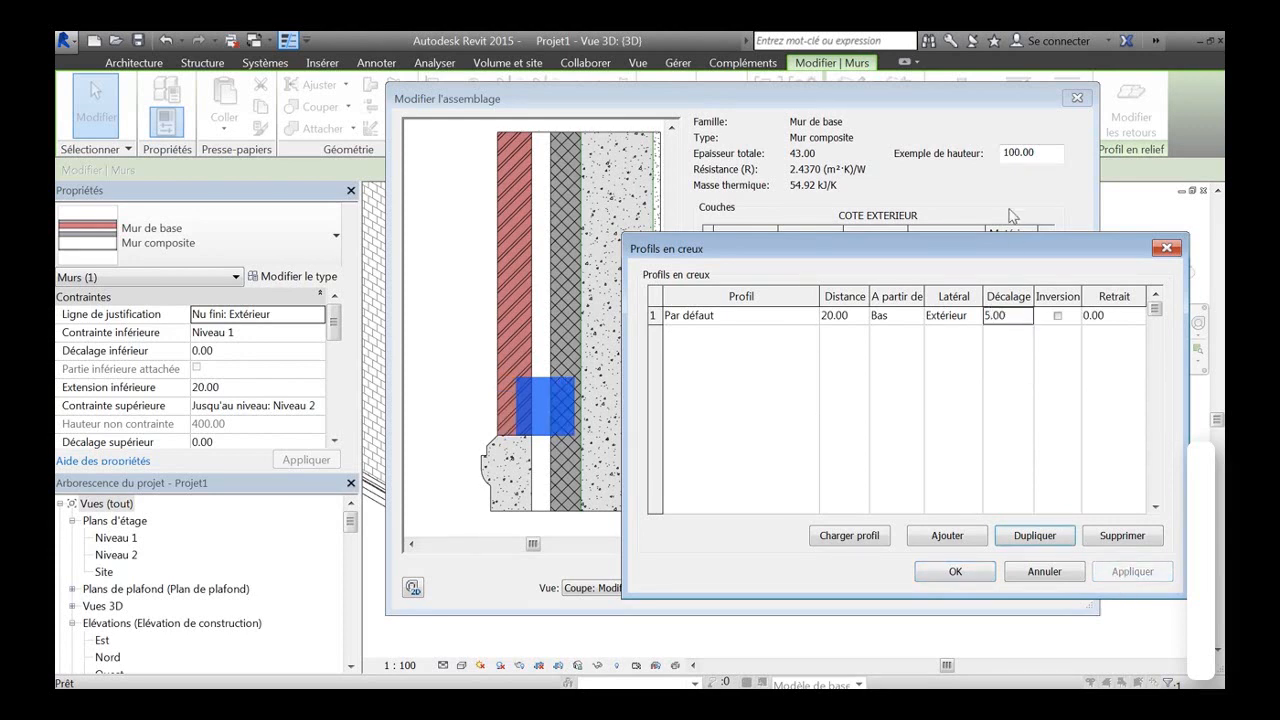
{"action": "left_click", "coordinate": [1017, 315]}
{"action": "type", "text": "-5"}
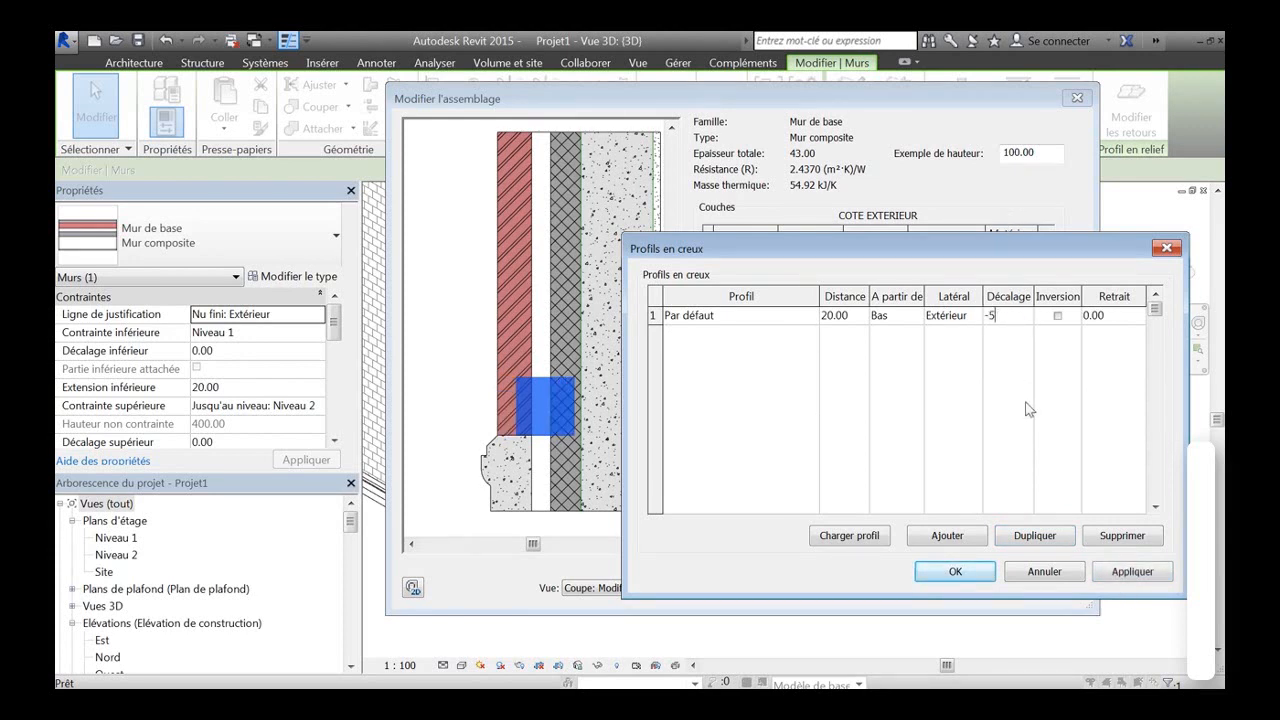
{"action": "left_click", "coordinate": [1122, 575]}
{"action": "left_click", "coordinate": [996, 315]}
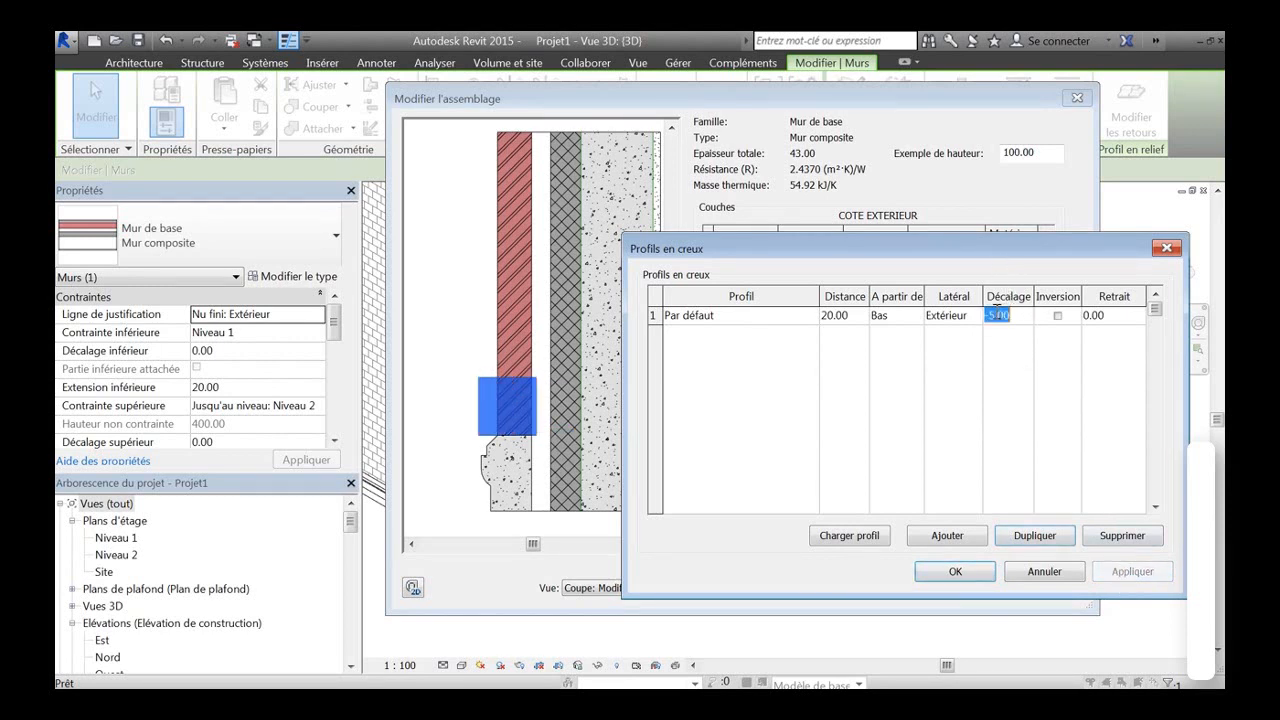
{"action": "left_click", "coordinate": [989, 315]}
{"action": "type", "text": "1"}
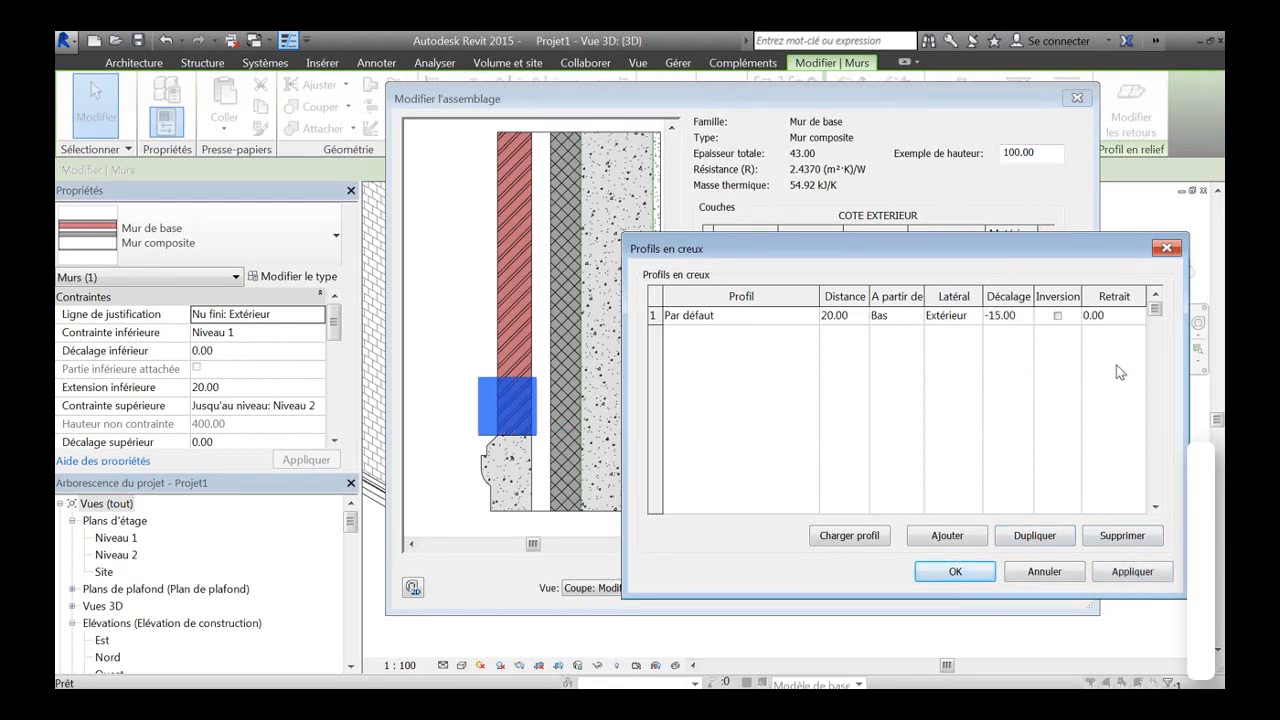
{"action": "left_click", "coordinate": [1121, 572]}
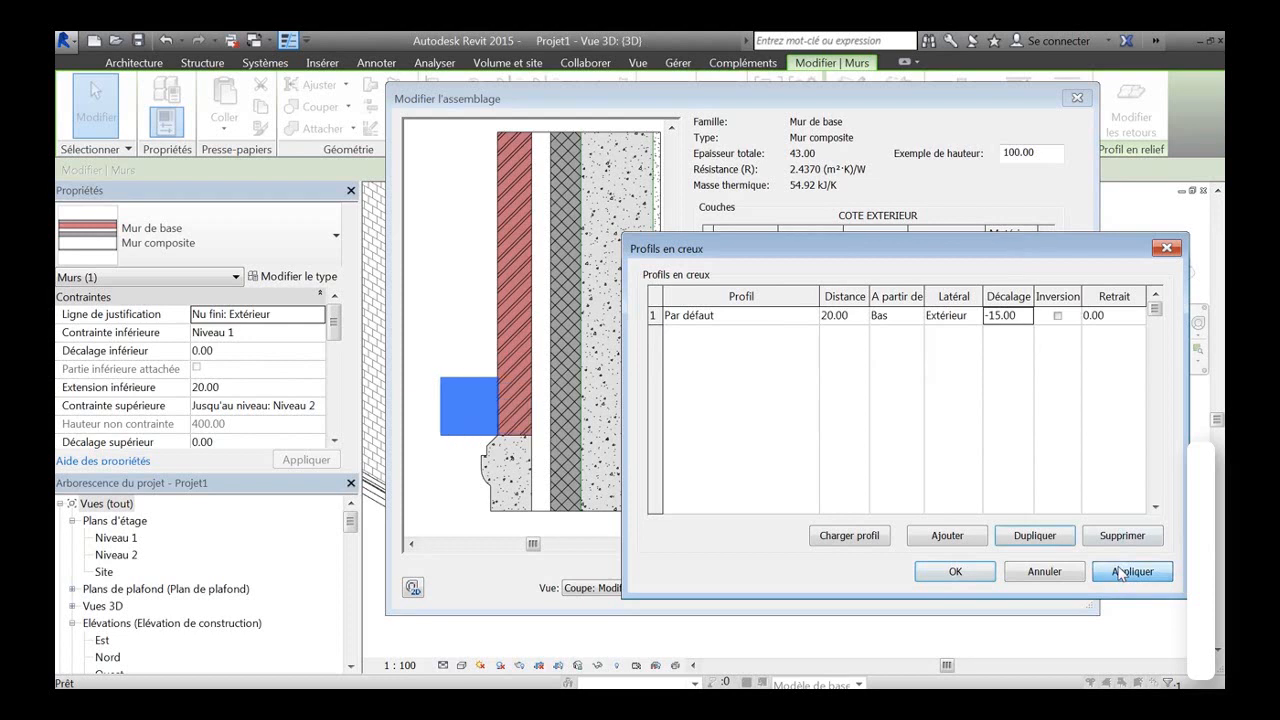
Set the recessed profile's offset to -12 and accept the changes to the assembly and wall type.
{"action": "left_click", "coordinate": [996, 315]}
{"action": "left_click_drag", "start_coordinate": [995, 315], "coordinate": [1051, 315]}
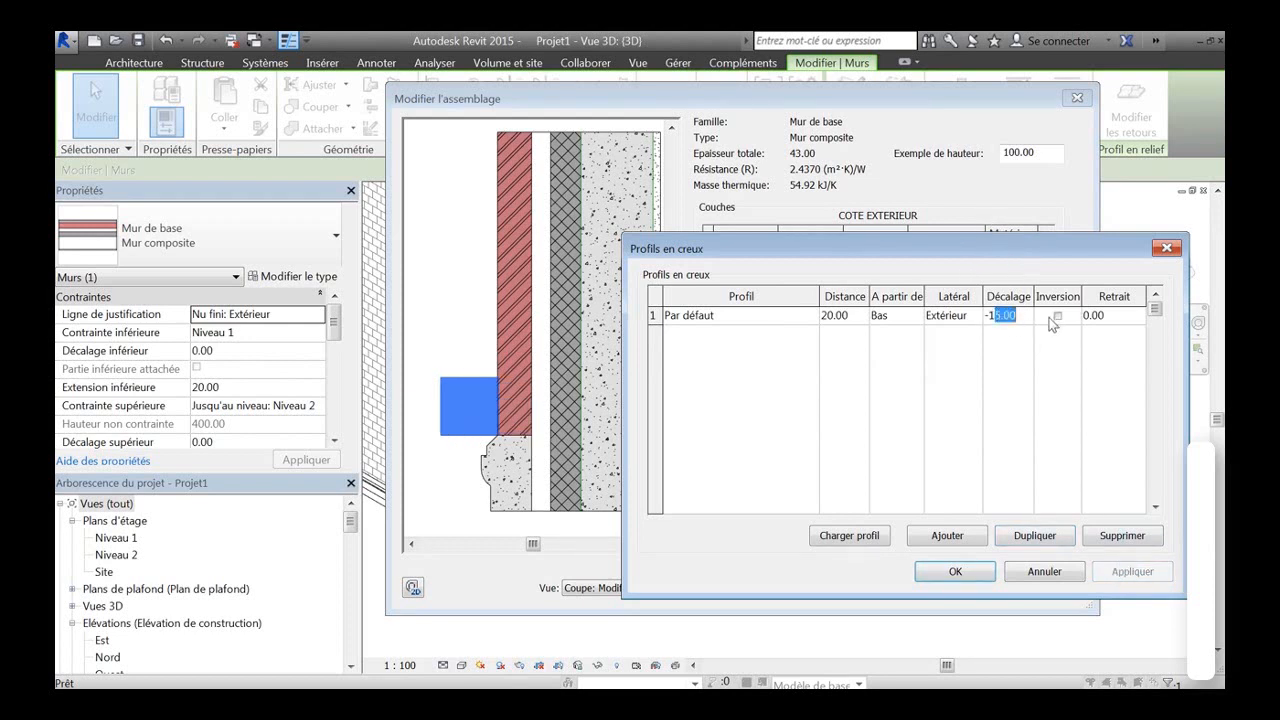
{"action": "type", "text": "2"}
{"action": "left_click", "coordinate": [1127, 572]}
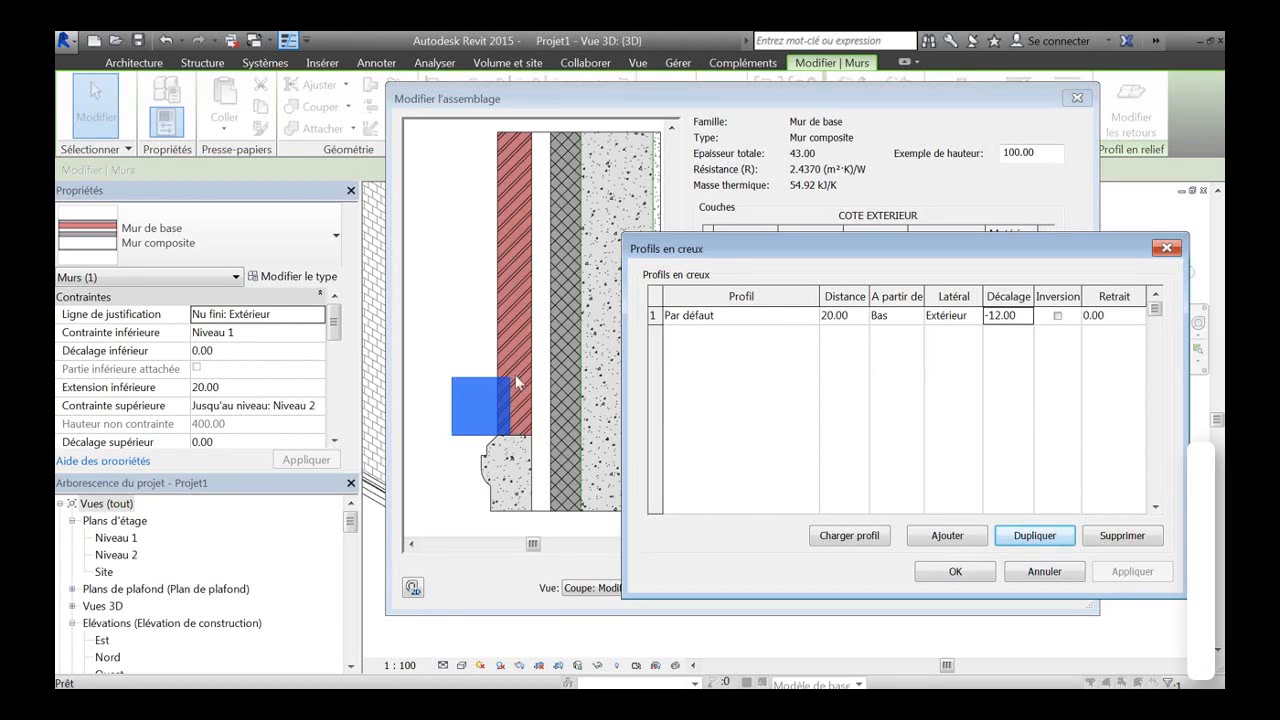
{"action": "left_click", "coordinate": [955, 572]}
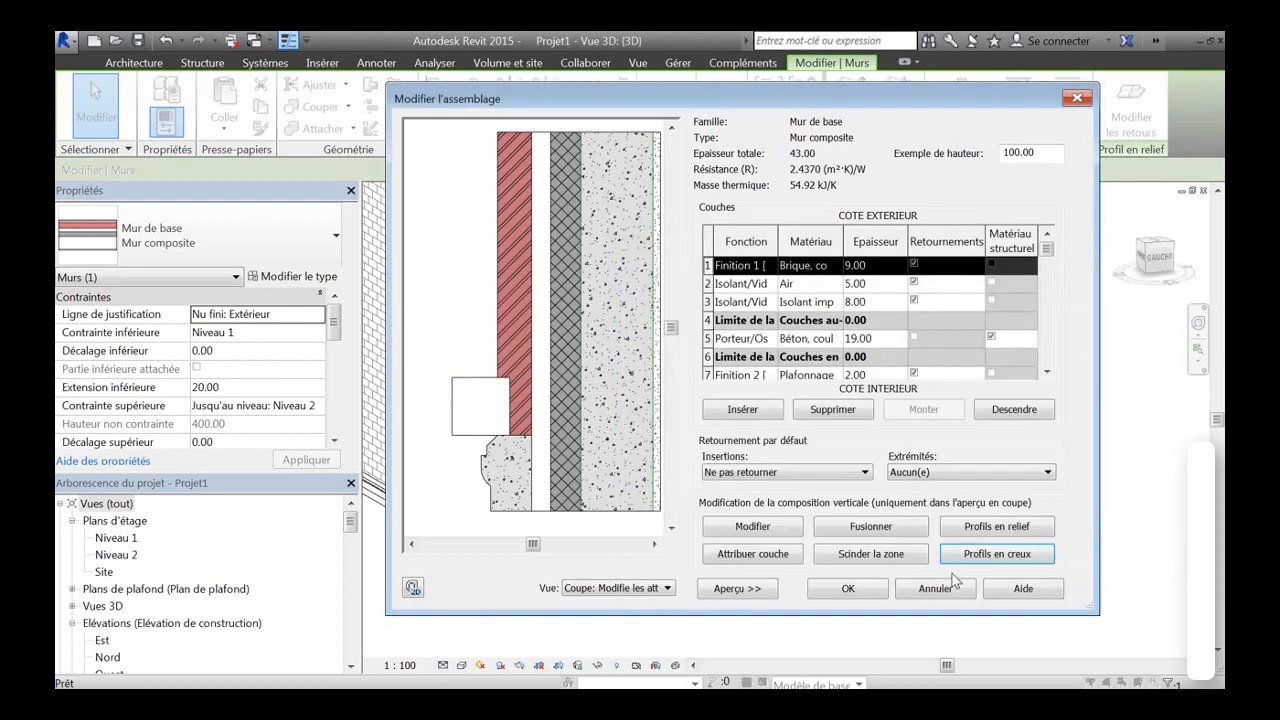
{"action": "left_click", "coordinate": [859, 588]}
{"action": "left_click", "coordinate": [858, 590]}
{"action": "left_click", "coordinate": [870, 565]}
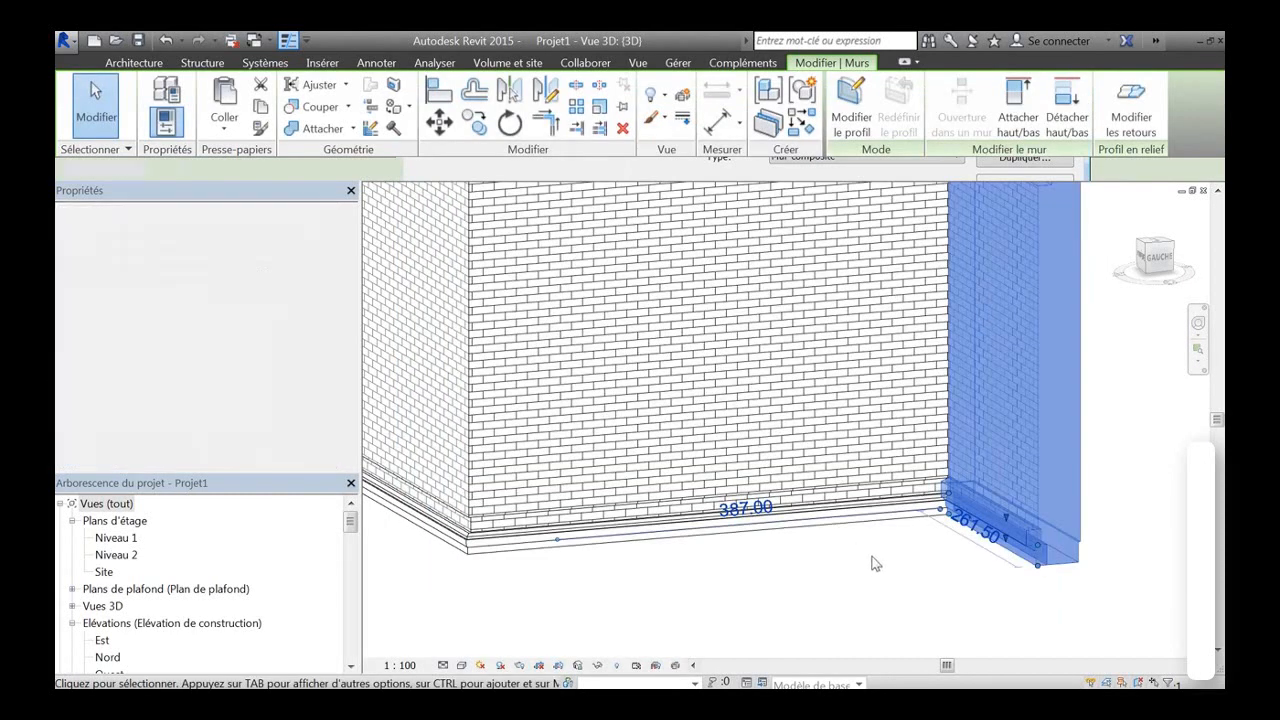
Reopen the Mur composite wall's assembly structure and set the sample height to 300.
{"action": "scroll", "coordinate": [1085, 611], "scroll_direction": "up", "scroll_amount": 4}
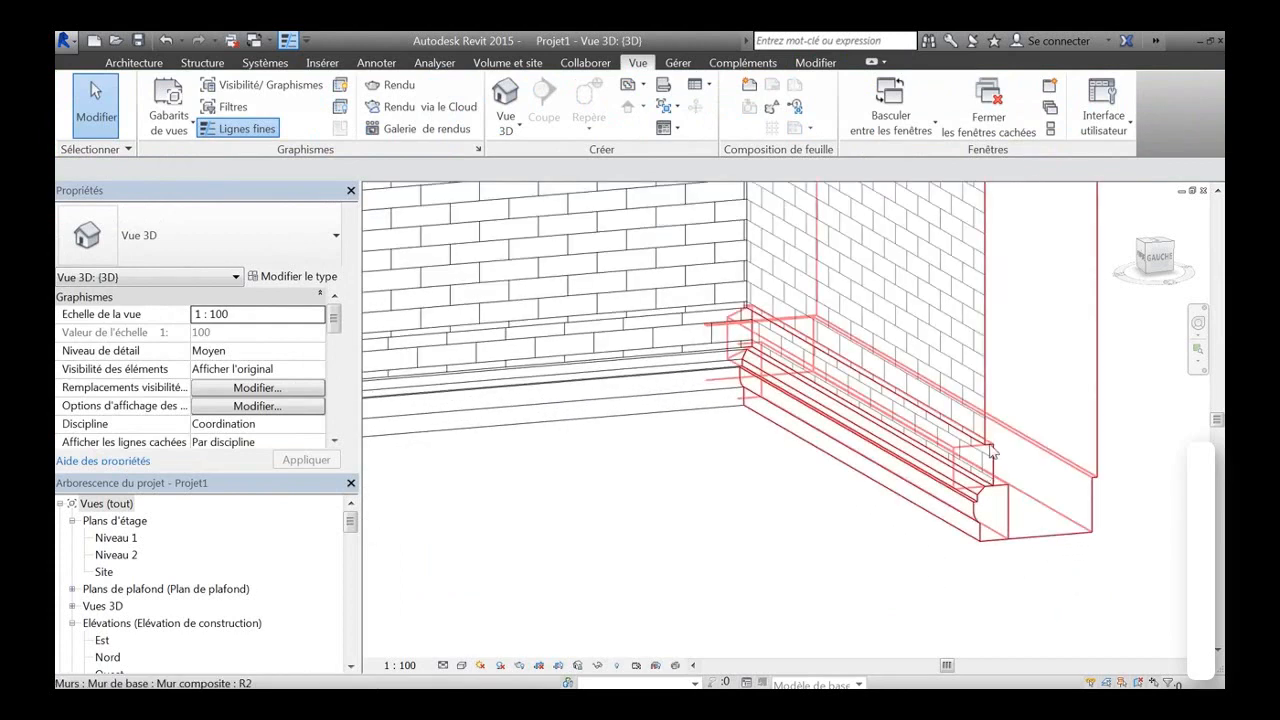
{"action": "scroll", "coordinate": [849, 521], "scroll_direction": "down", "scroll_amount": 6}
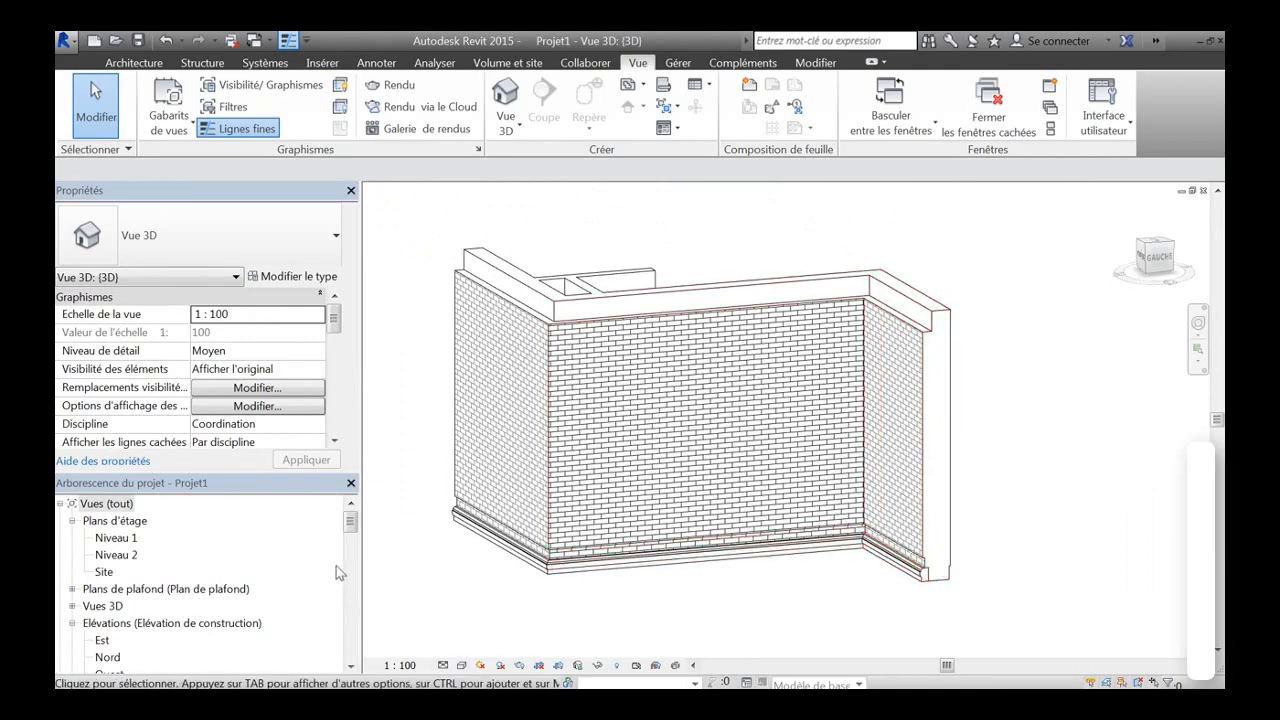
{"action": "left_click", "coordinate": [914, 340]}
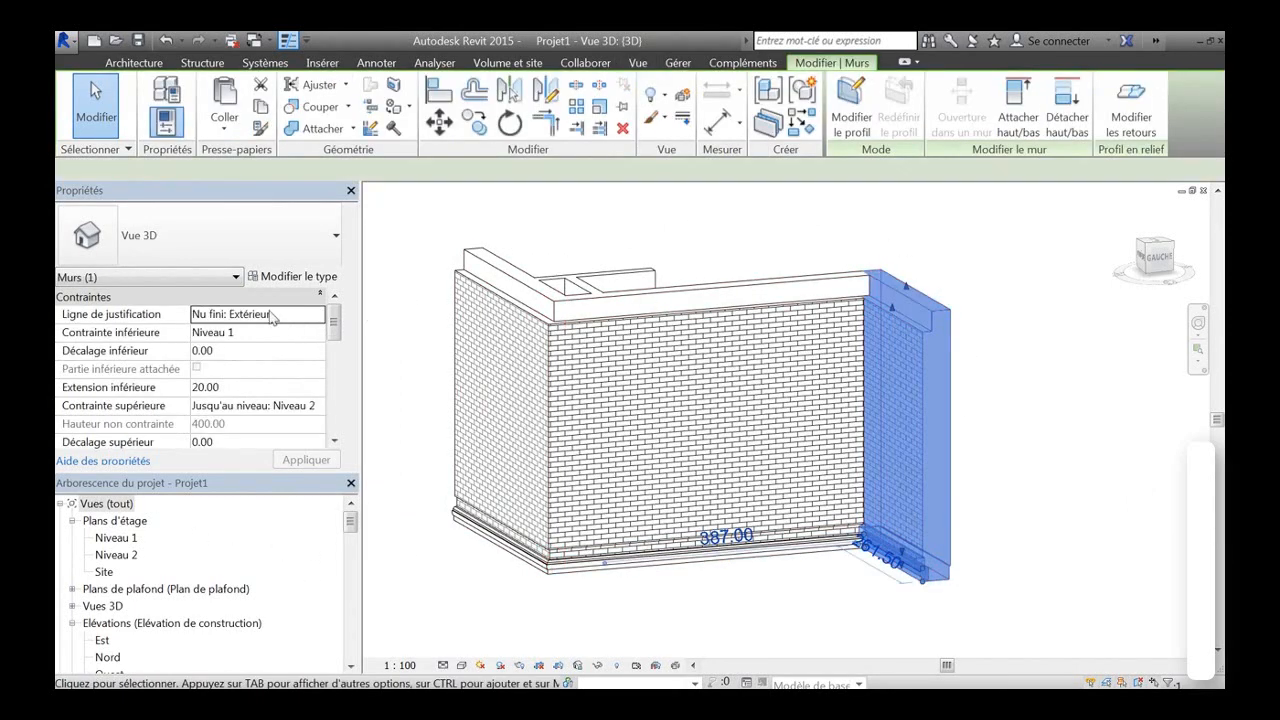
{"action": "left_click", "coordinate": [305, 277]}
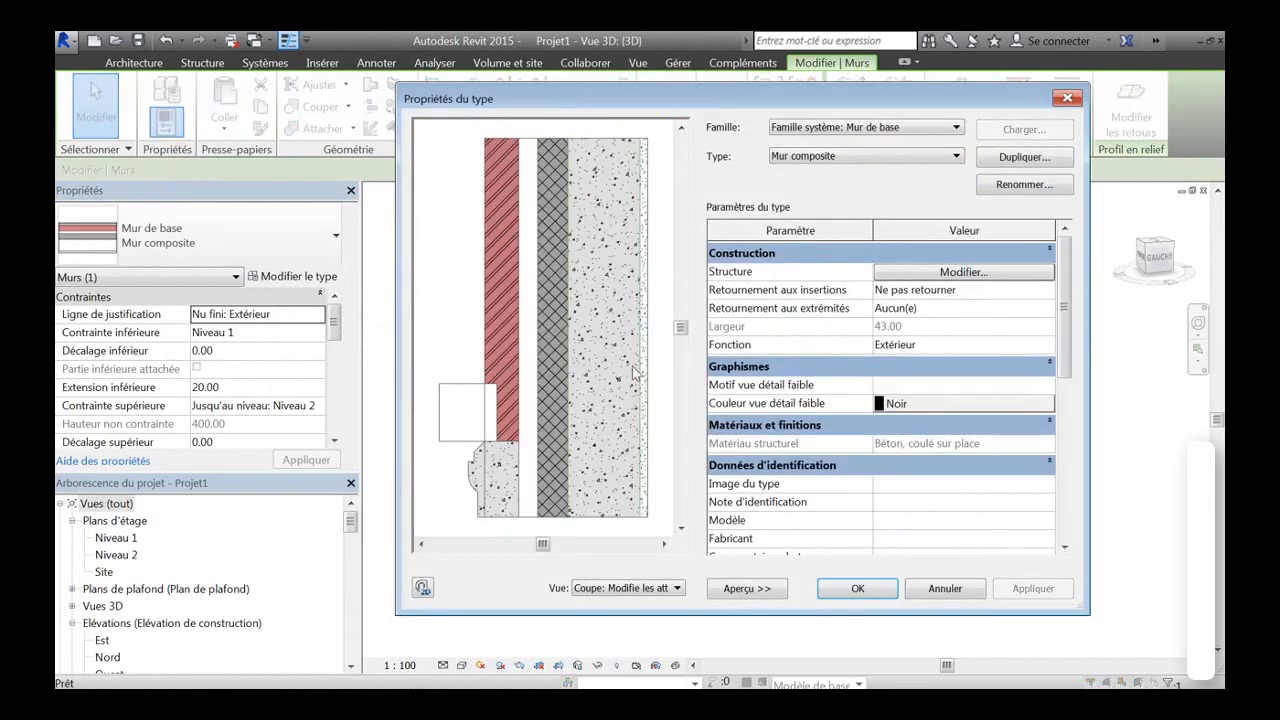
{"action": "left_click", "coordinate": [945, 273]}
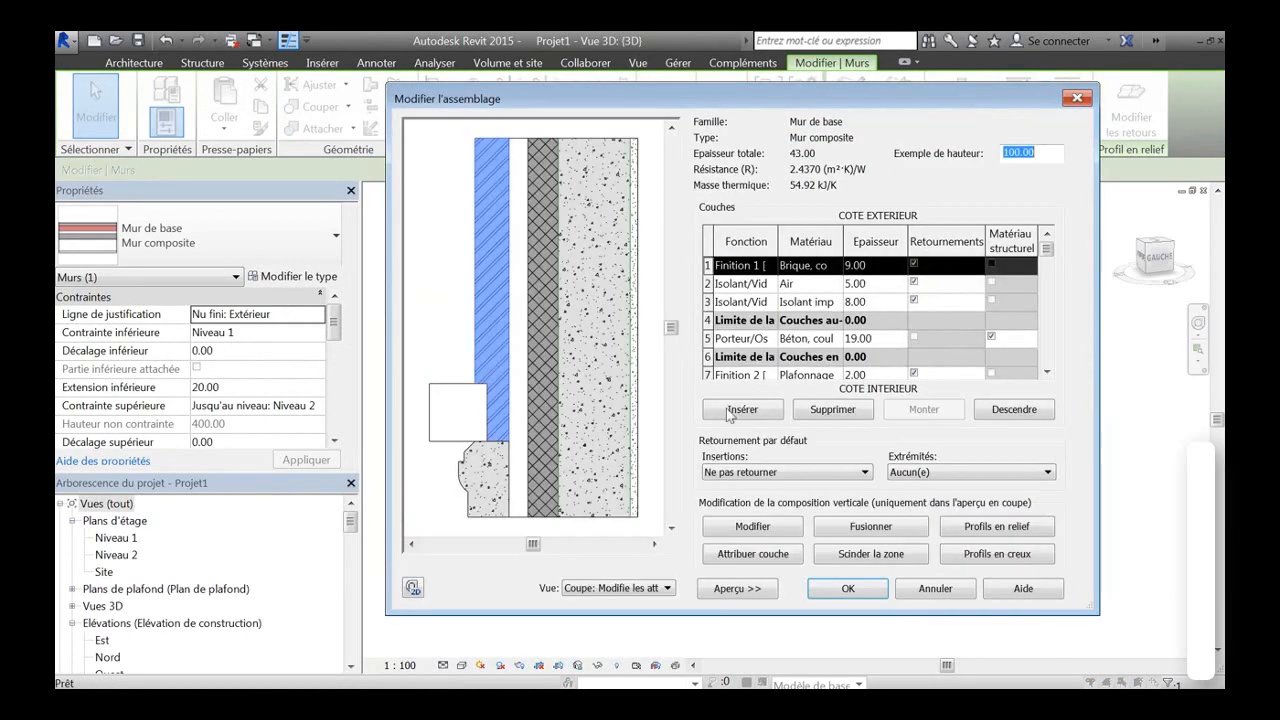
{"action": "left_click", "coordinate": [612, 272]}
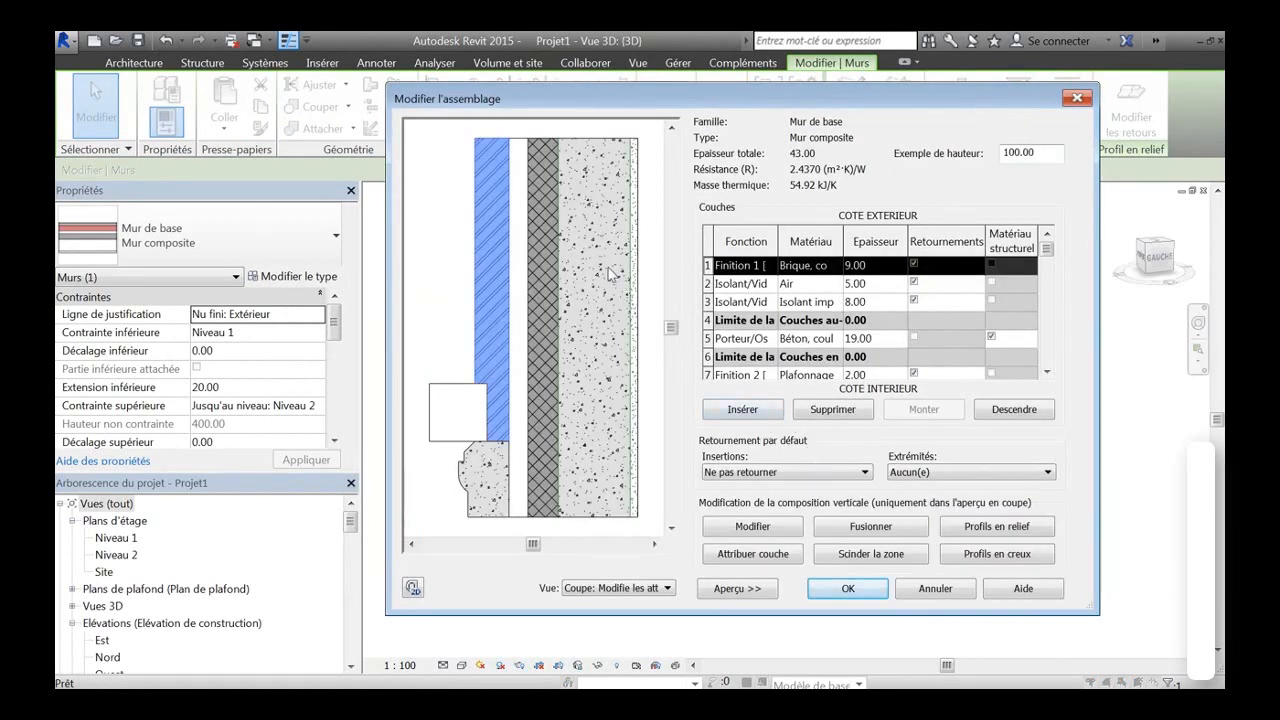
{"action": "double_click", "coordinate": [1046, 152]}
{"action": "type", "text": "300"}
{"action": "left_click", "coordinate": [565, 297]}
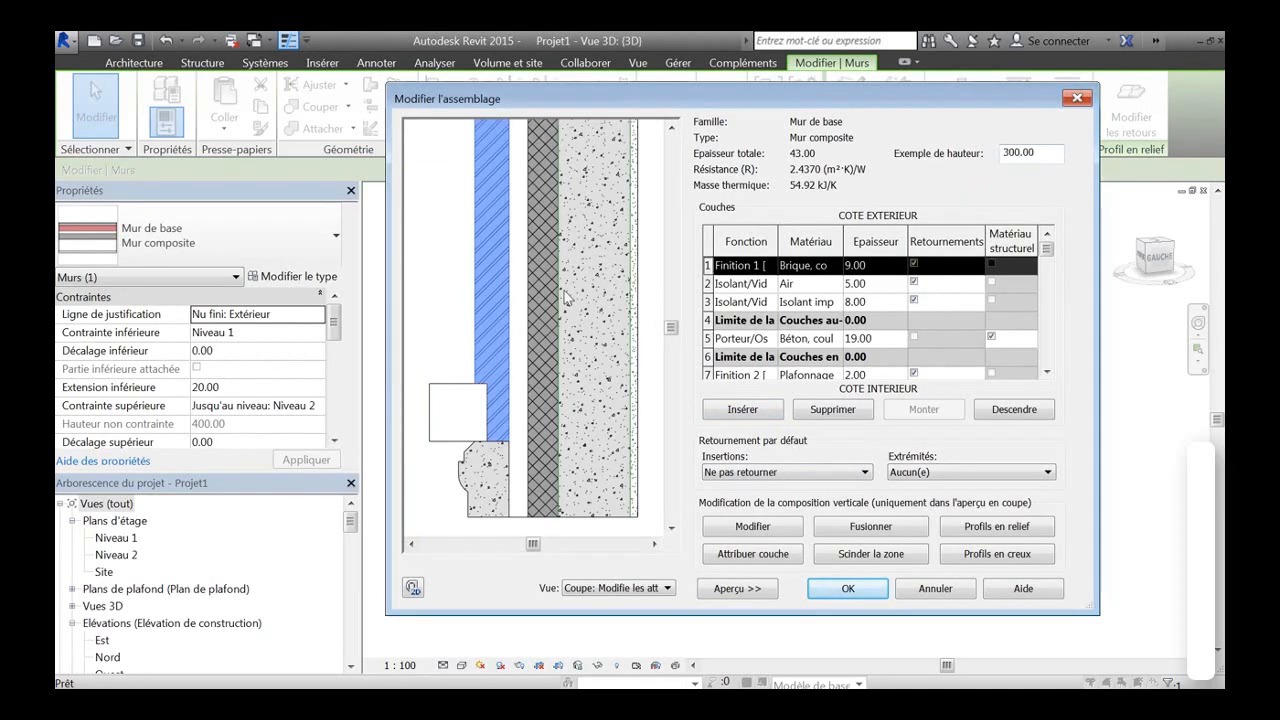
{"action": "scroll", "coordinate": [568, 297], "scroll_direction": "down", "scroll_amount": 5}
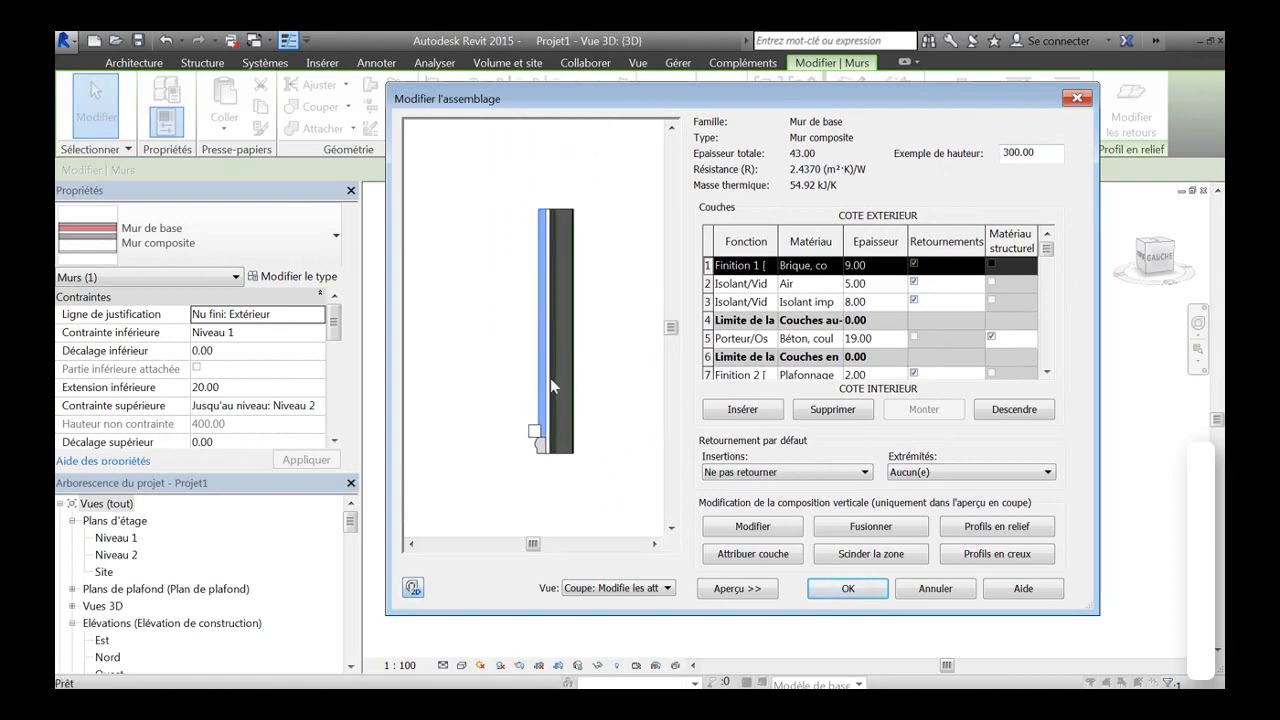
Duplicate the default recessed profile three times in the wall's recessed profile list.
{"action": "left_click", "coordinate": [987, 557]}
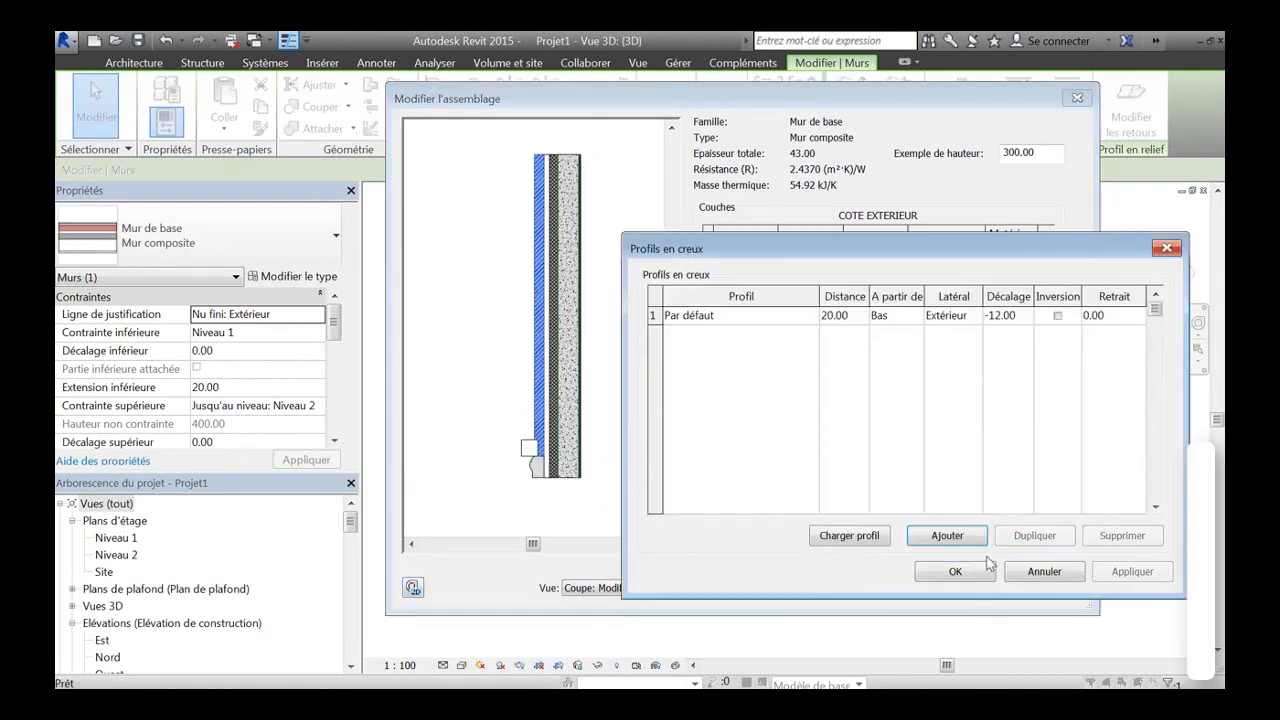
{"action": "left_click", "coordinate": [655, 315]}
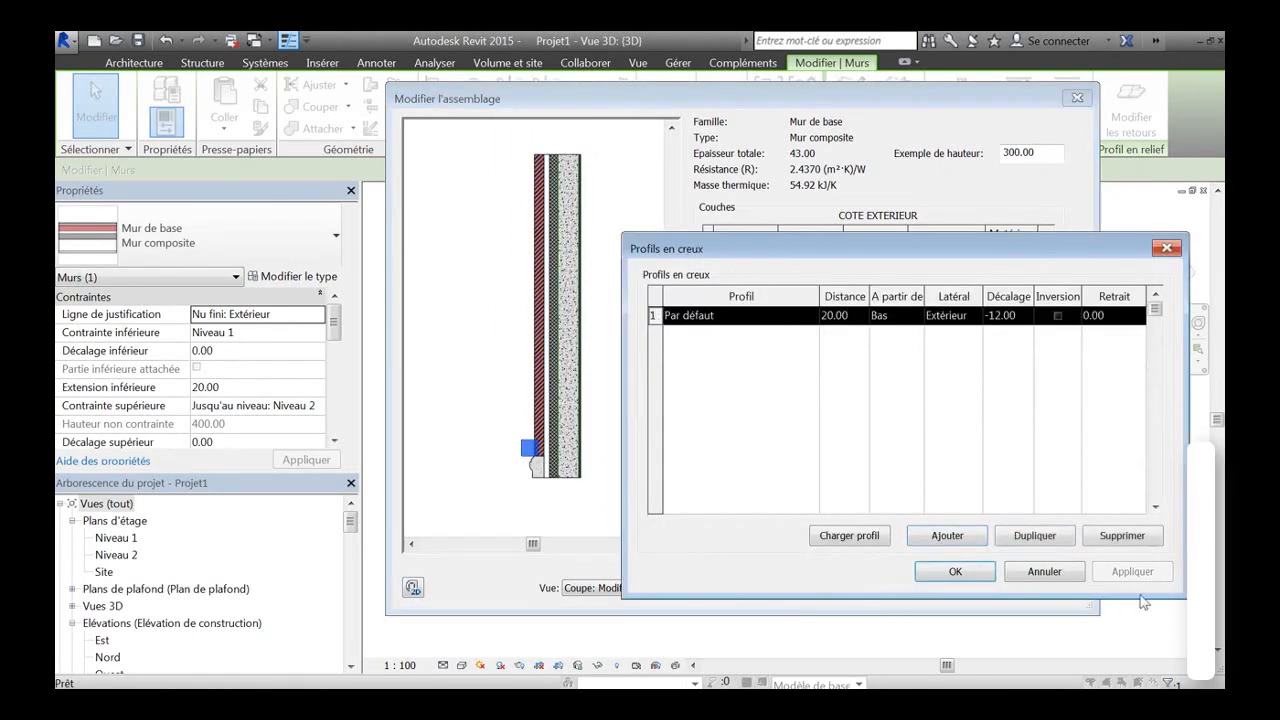
{"action": "left_click", "coordinate": [1036, 538]}
{"action": "left_click", "coordinate": [1036, 538]}
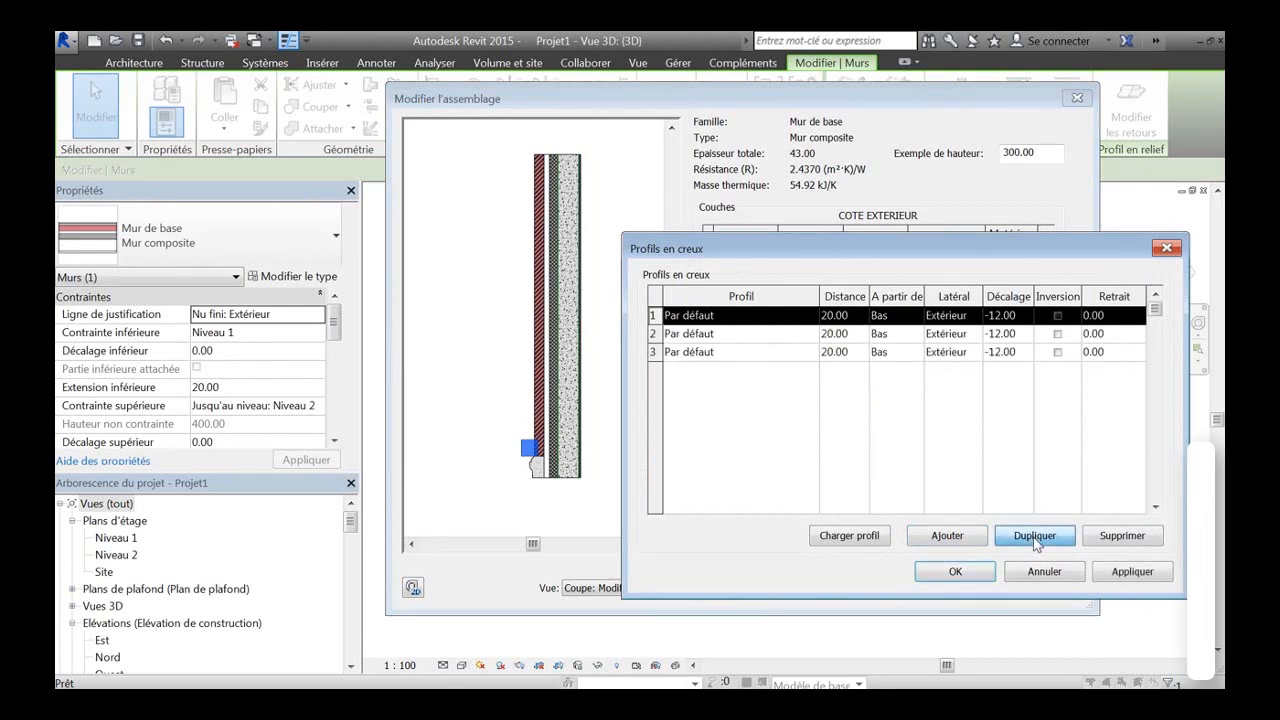
{"action": "left_click", "coordinate": [1036, 538]}
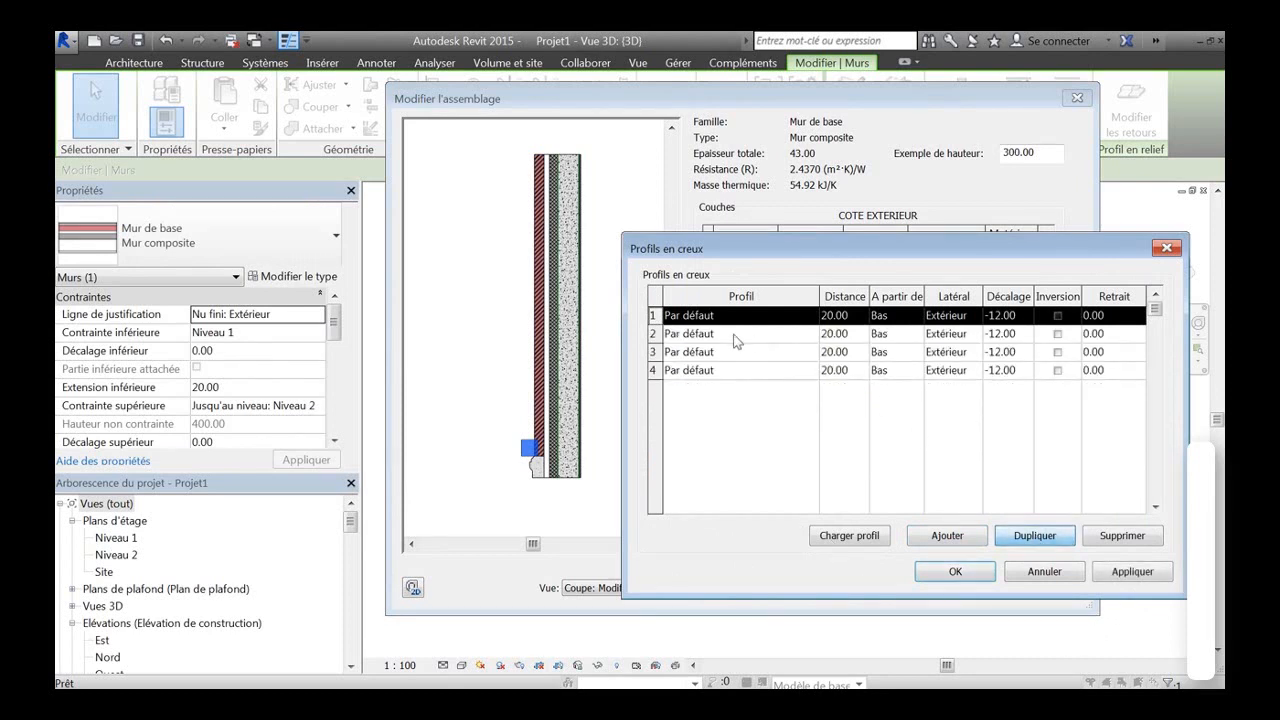
Set the distances of recessed profiles 2, 3 and 4 to 120, 220 and 320 and apply them to the wall preview.
{"action": "left_click", "coordinate": [859, 334]}
{"action": "type", "text": "120"}
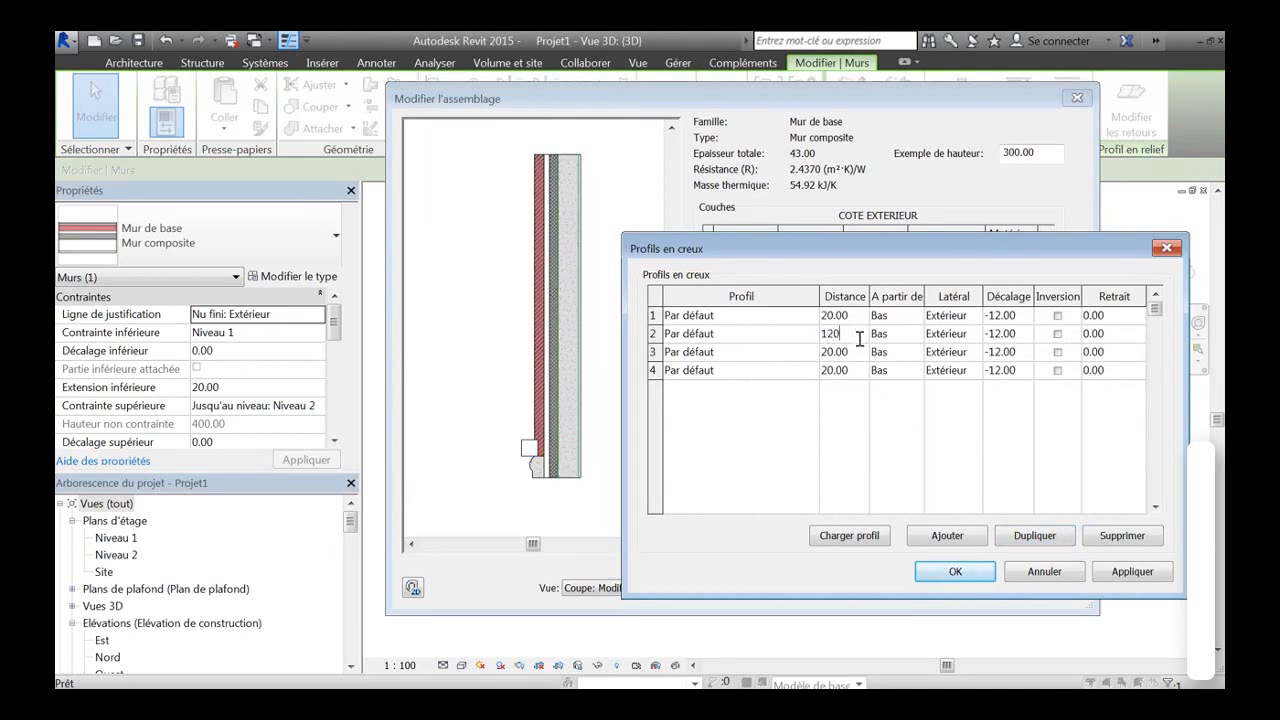
{"action": "left_click", "coordinate": [860, 352]}
{"action": "type", "text": "220"}
{"action": "left_click", "coordinate": [856, 371]}
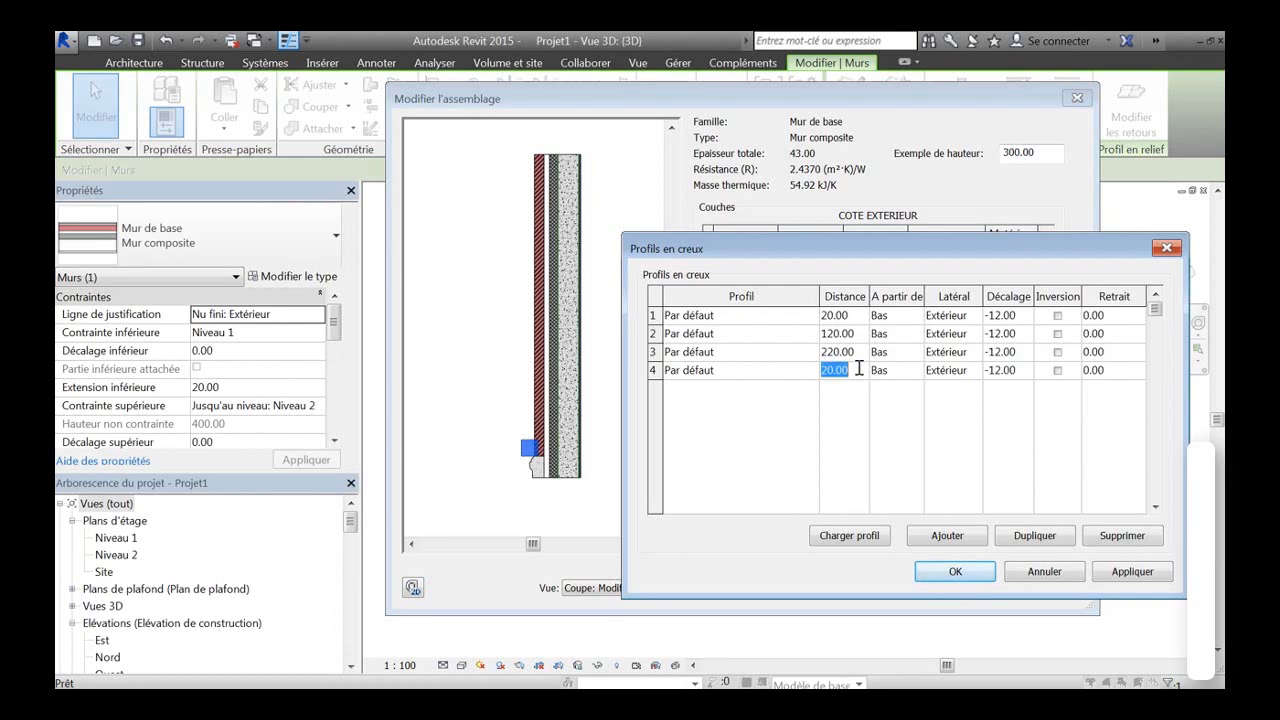
{"action": "type", "text": "320"}
{"action": "left_click", "coordinate": [1150, 572]}
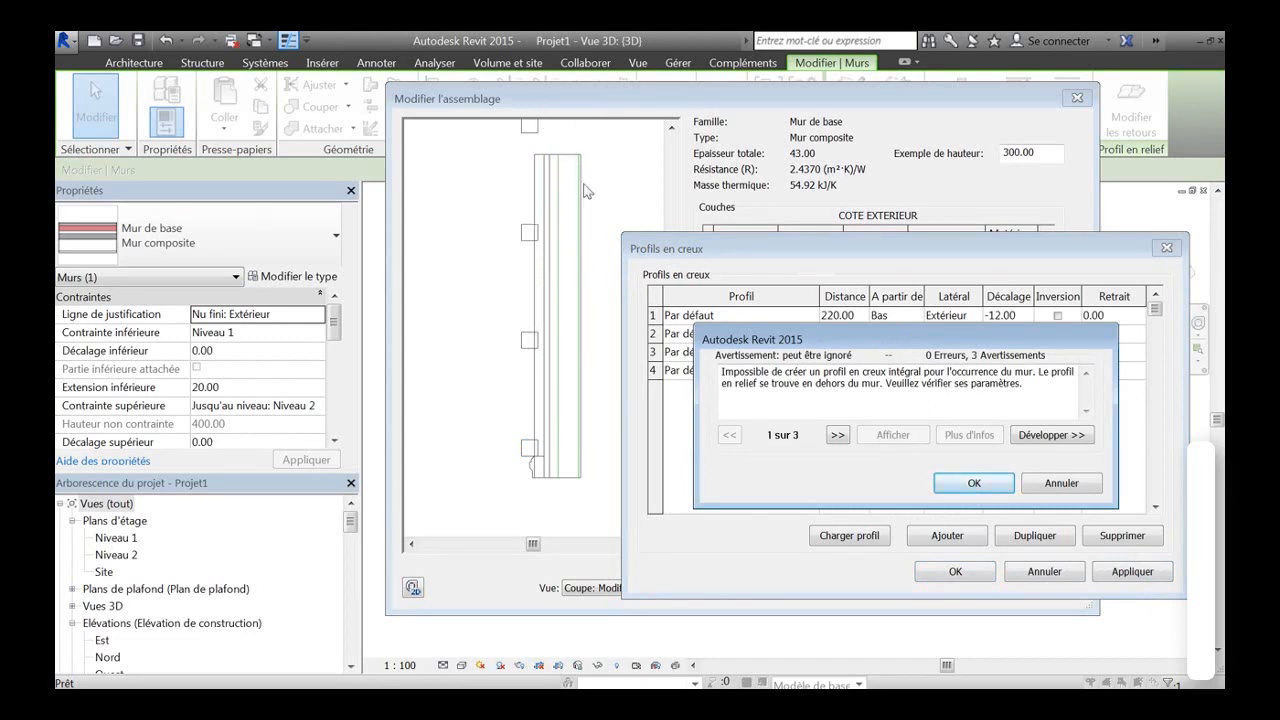
Accept the recessed profiles along with the Mur composite assembly and type properties.
{"action": "left_click", "coordinate": [998, 485]}
{"action": "left_click", "coordinate": [942, 574]}
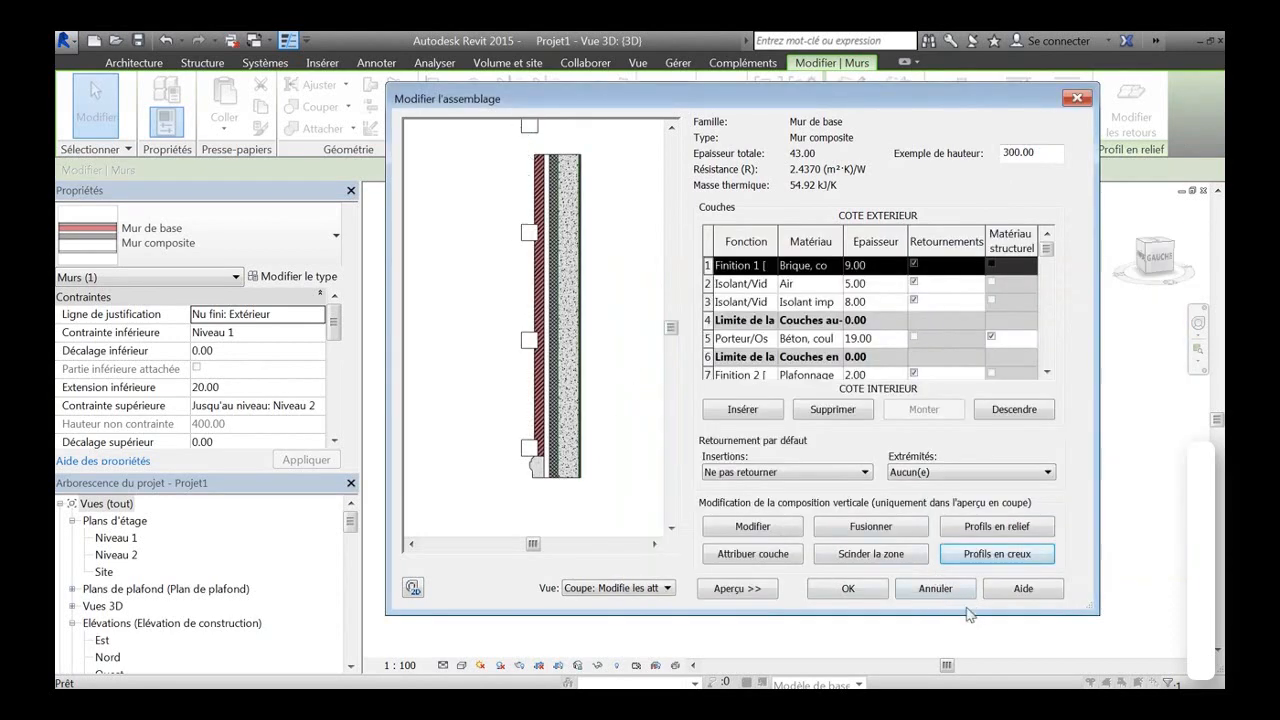
{"action": "left_click", "coordinate": [848, 590]}
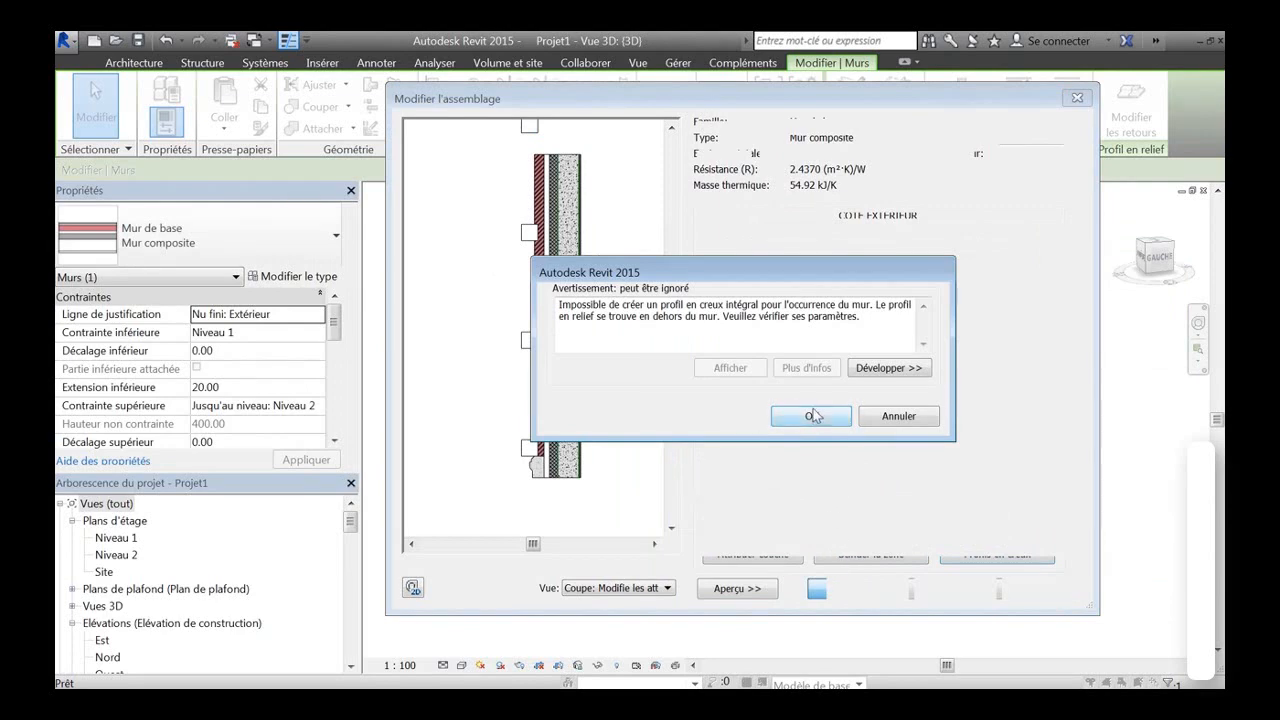
{"action": "left_click", "coordinate": [811, 416]}
{"action": "left_click", "coordinate": [855, 590]}
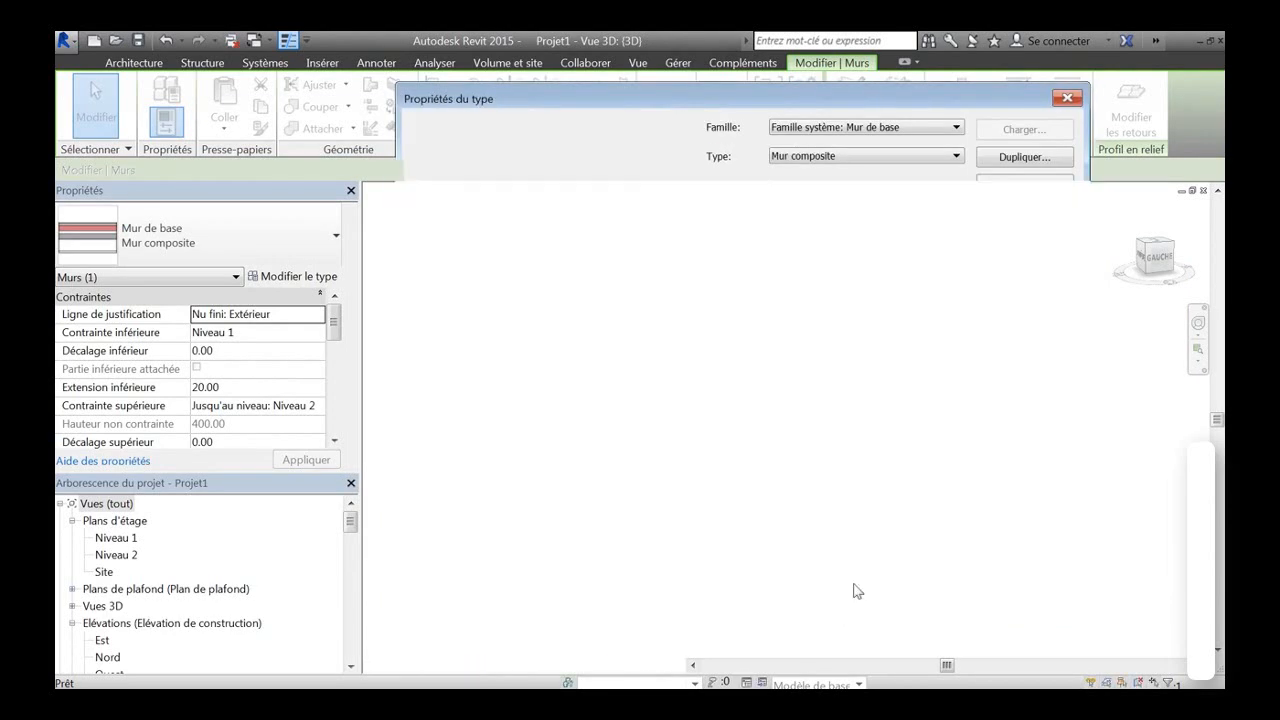
{"action": "left_click", "coordinate": [1022, 560]}
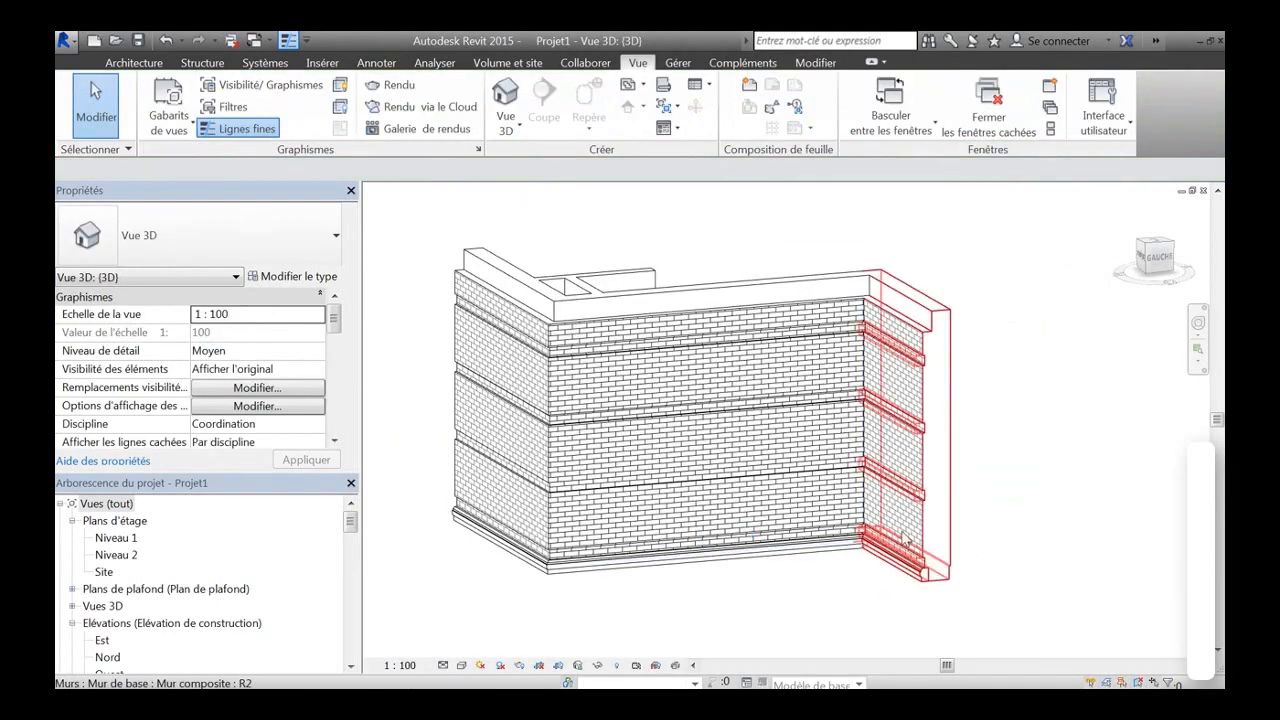
Inspect the horizontal recesses and their corner transitions on the brick walls in the 3D view.
{"action": "mouse_move", "coordinate": [970, 549]}
{"action": "middle_mouse_down", "text": "shift"}
{"action": "mouse_move", "coordinate": [963, 437]}
{"action": "mouse_move", "coordinate": [929, 484]}
{"action": "mouse_move", "coordinate": [1074, 526]}
{"action": "mouse_move", "coordinate": [1008, 532]}
{"action": "mouse_move", "coordinate": [1078, 524]}
{"action": "middle_mouse_up", "text": "shift"}
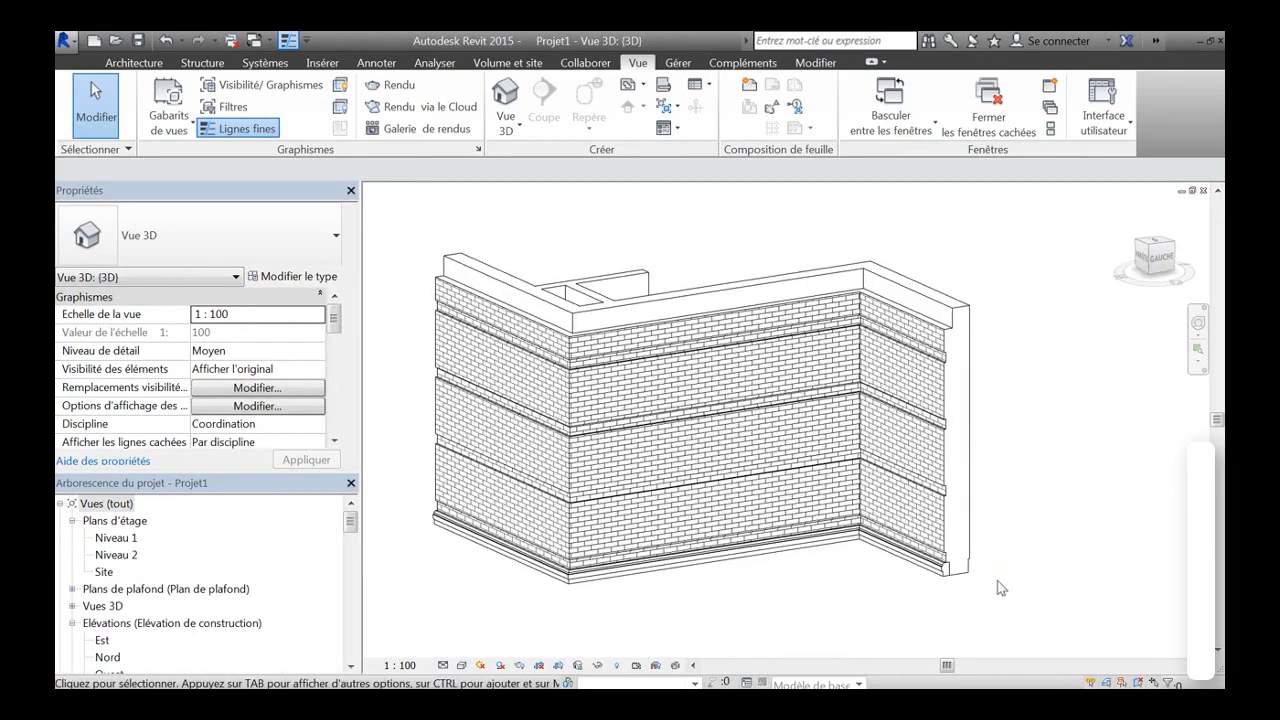
{"action": "scroll", "coordinate": [1076, 518], "scroll_direction": "up", "scroll_amount": 5}
{"action": "scroll", "coordinate": [1074, 507], "scroll_direction": "down", "scroll_amount": 5}
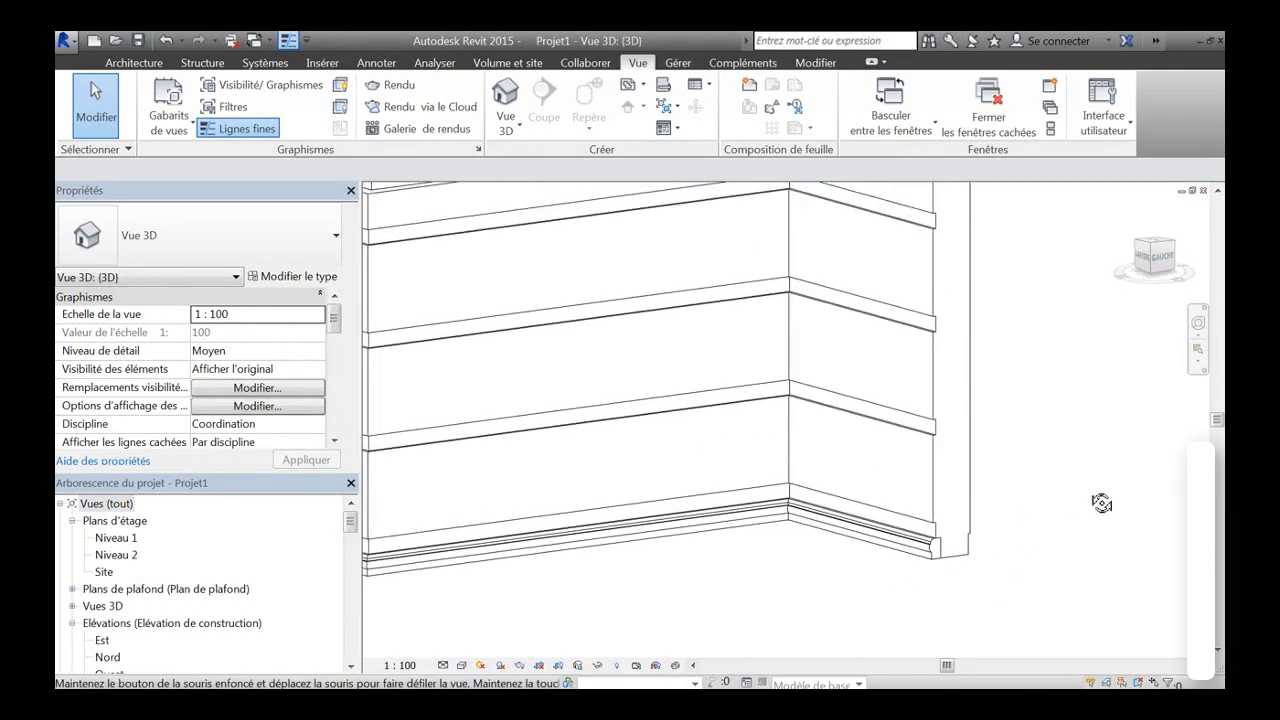
{"action": "middle_click_drag", "start_coordinate": [1087, 457], "coordinate": [1106, 491]}
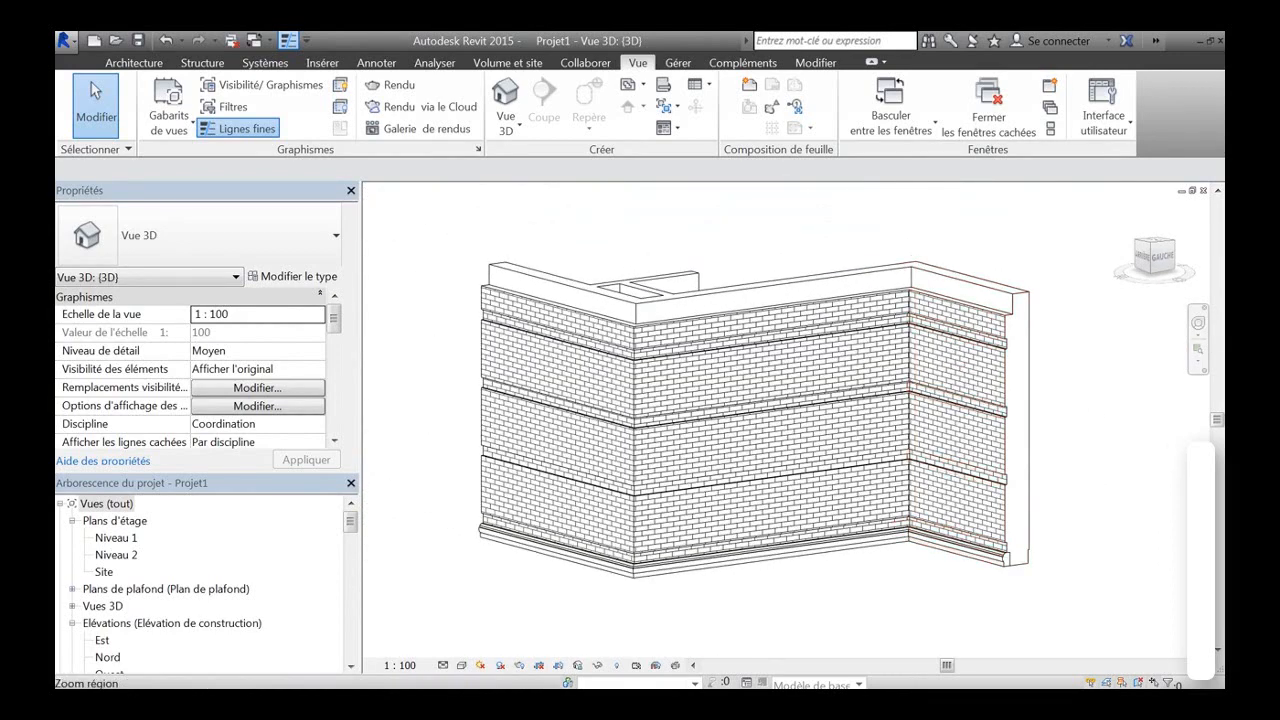
{"action": "scroll", "coordinate": [777, 485], "scroll_direction": "down", "scroll_amount": 2}
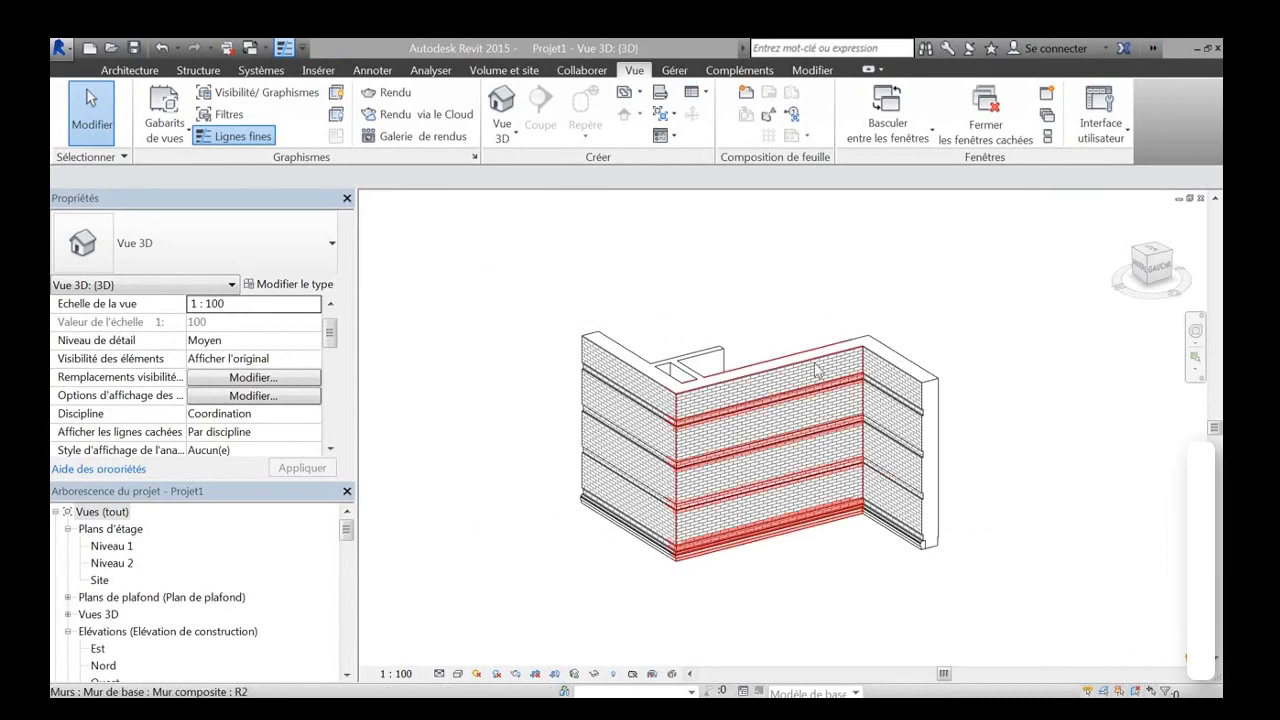
Open the Niveau 1 floor plan and go from its section marker to section Coupe 1.
{"action": "left_click", "coordinate": [900, 440]}
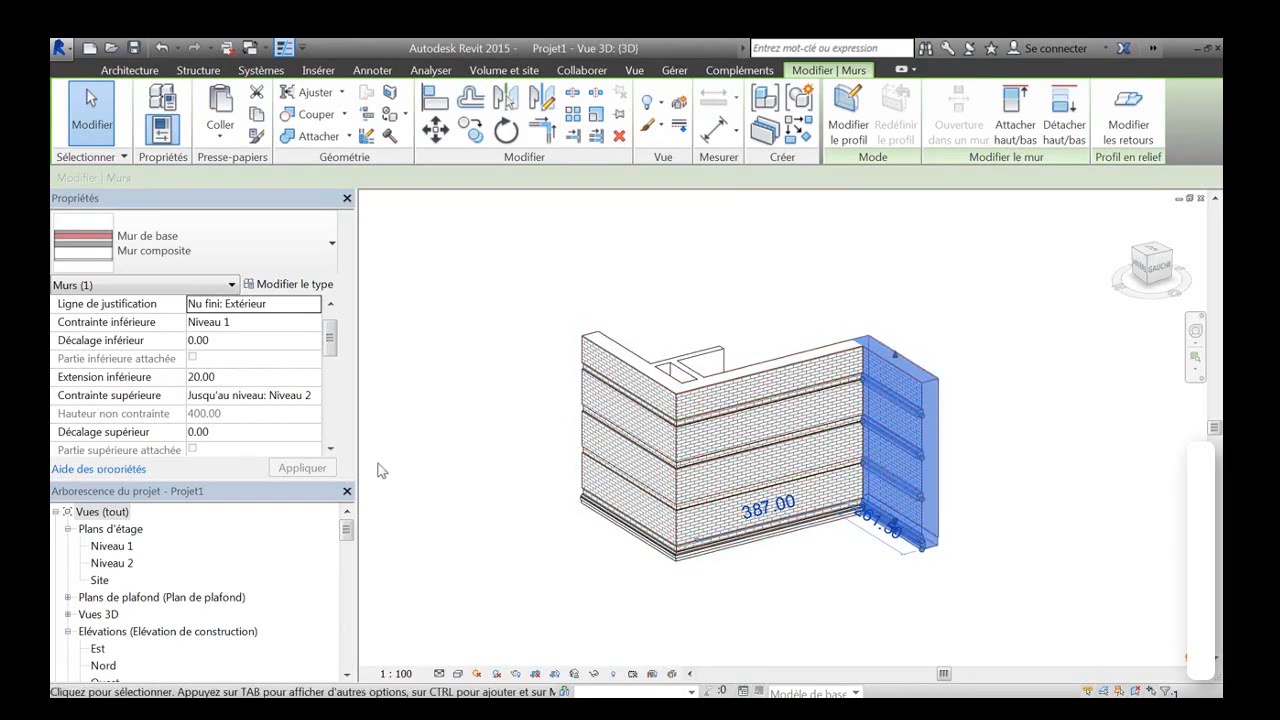
{"action": "double_click", "coordinate": [118, 547]}
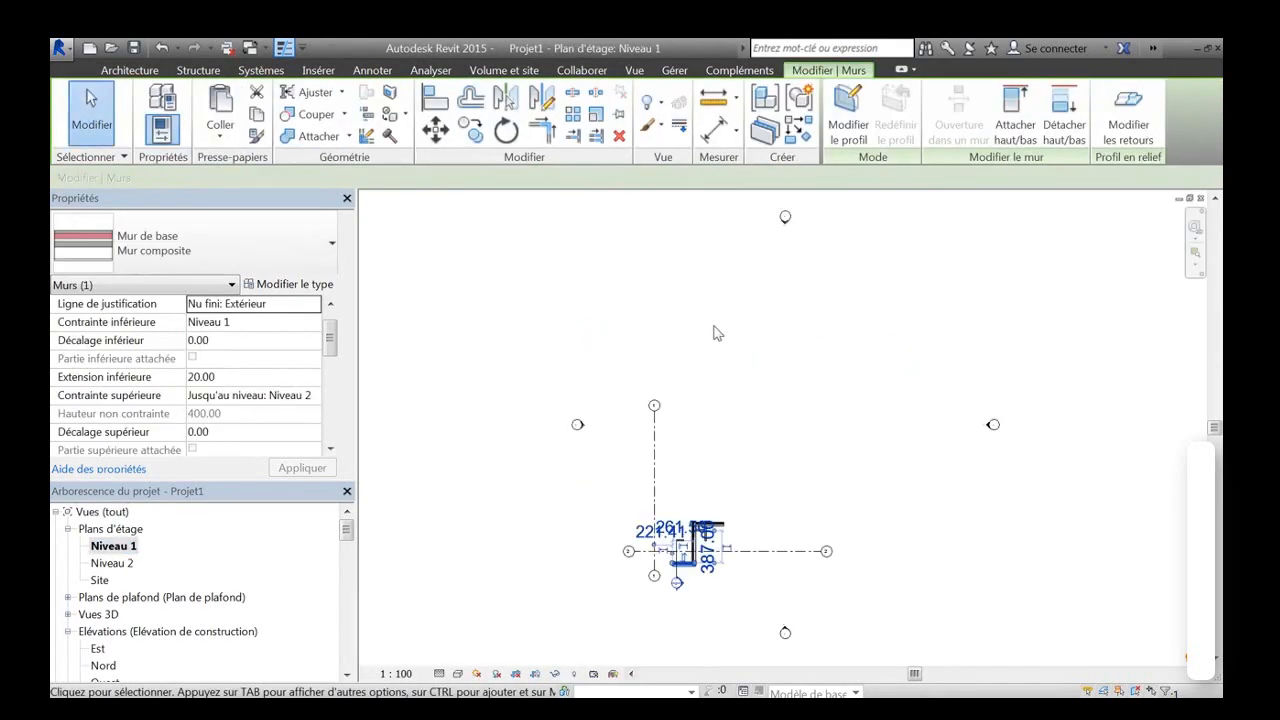
{"action": "left_click", "coordinate": [690, 598]}
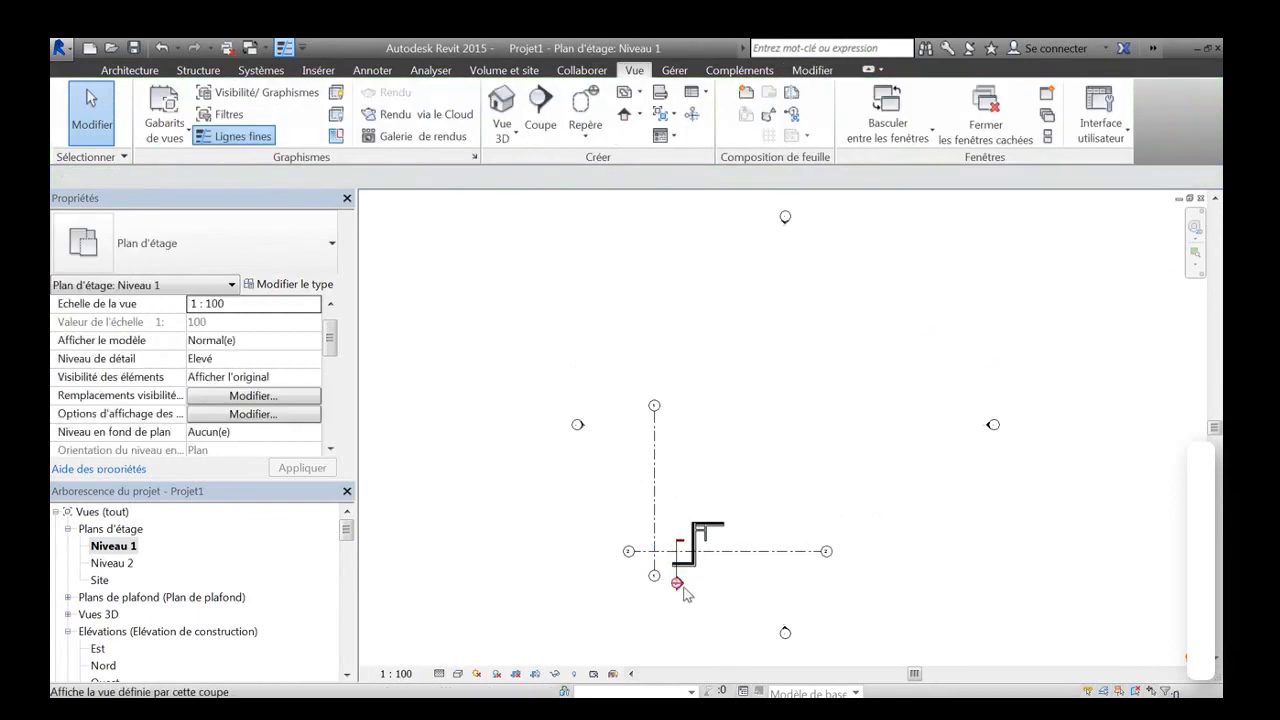
{"action": "double_click", "coordinate": [677, 584]}
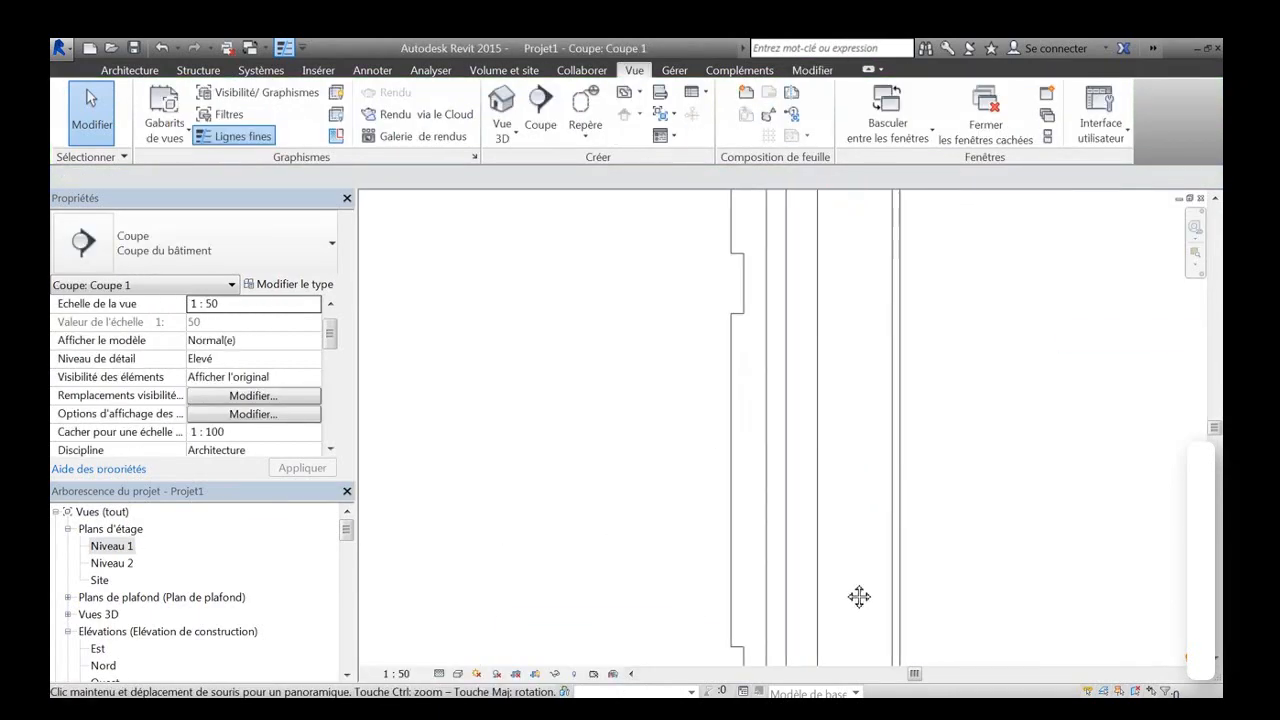
Draw a sloped coping outline in detail lines over the wall's top at Niveau 2, with sides about 19.5 and 14 high and short angled returns.
{"action": "scroll", "coordinate": [758, 349], "scroll_direction": "down", "scroll_amount": 3}
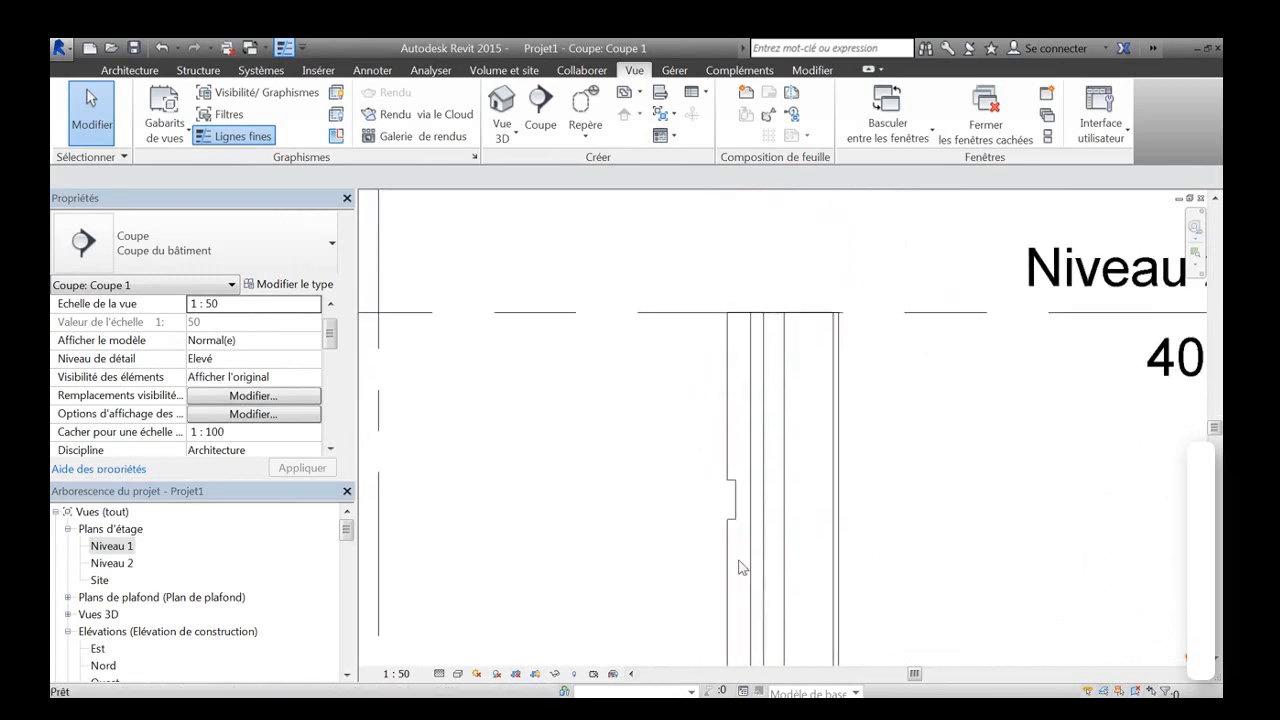
{"action": "middle_click_drag", "start_coordinate": [758, 343], "coordinate": [744, 369]}
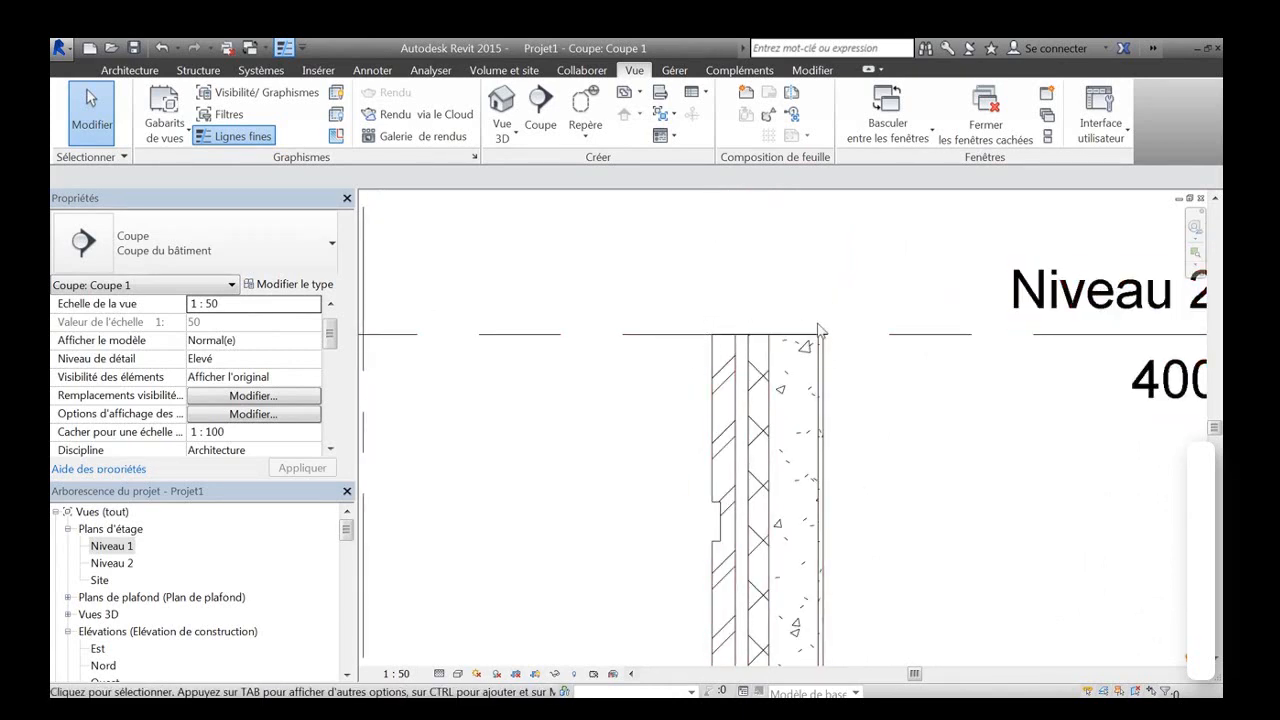
{"action": "scroll", "coordinate": [777, 309], "scroll_direction": "up", "scroll_amount": 3}
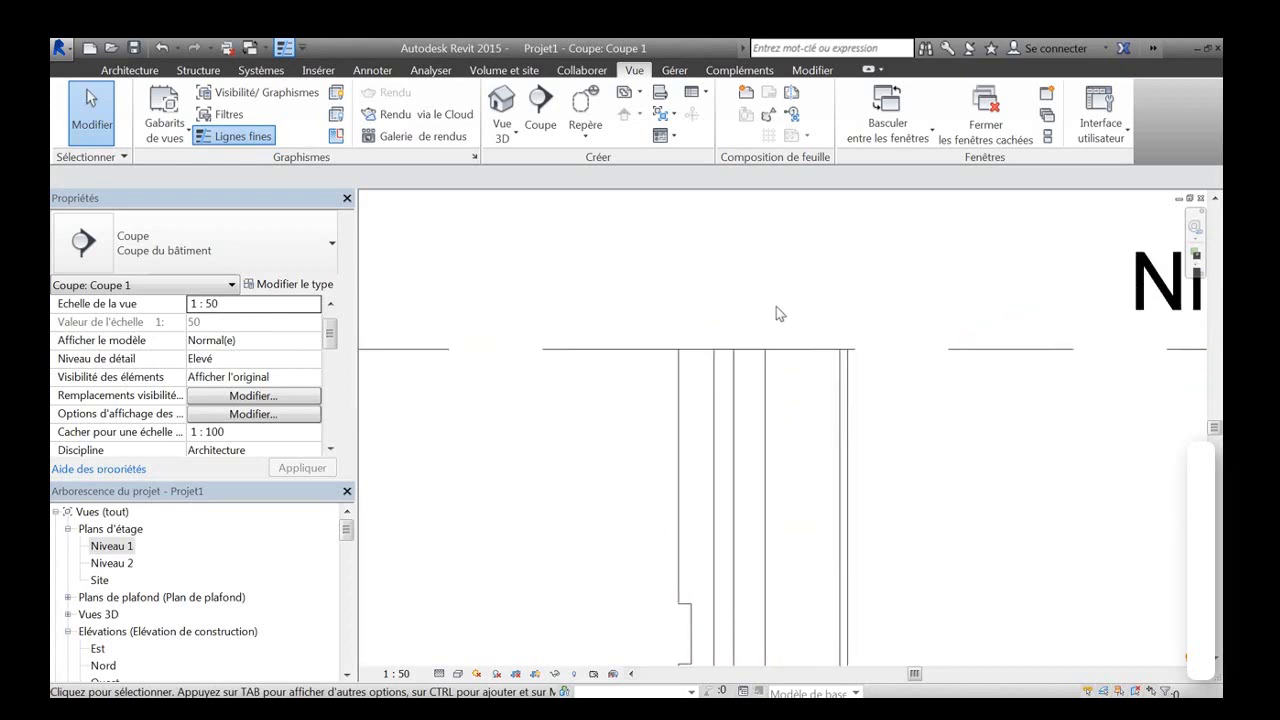
{"action": "middle_click_drag", "start_coordinate": [766, 309], "coordinate": [792, 355]}
{"action": "scroll", "coordinate": [792, 355], "scroll_direction": "down", "scroll_amount": 1}
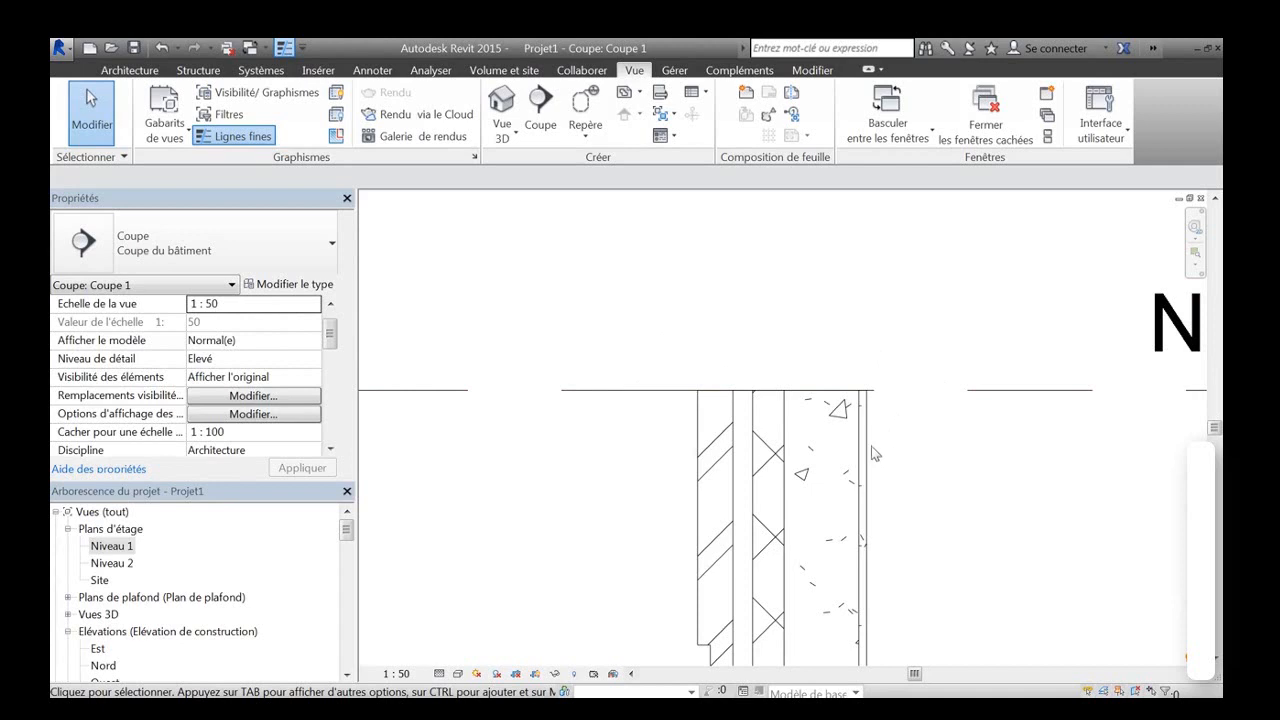
{"action": "left_click", "coordinate": [372, 70]}
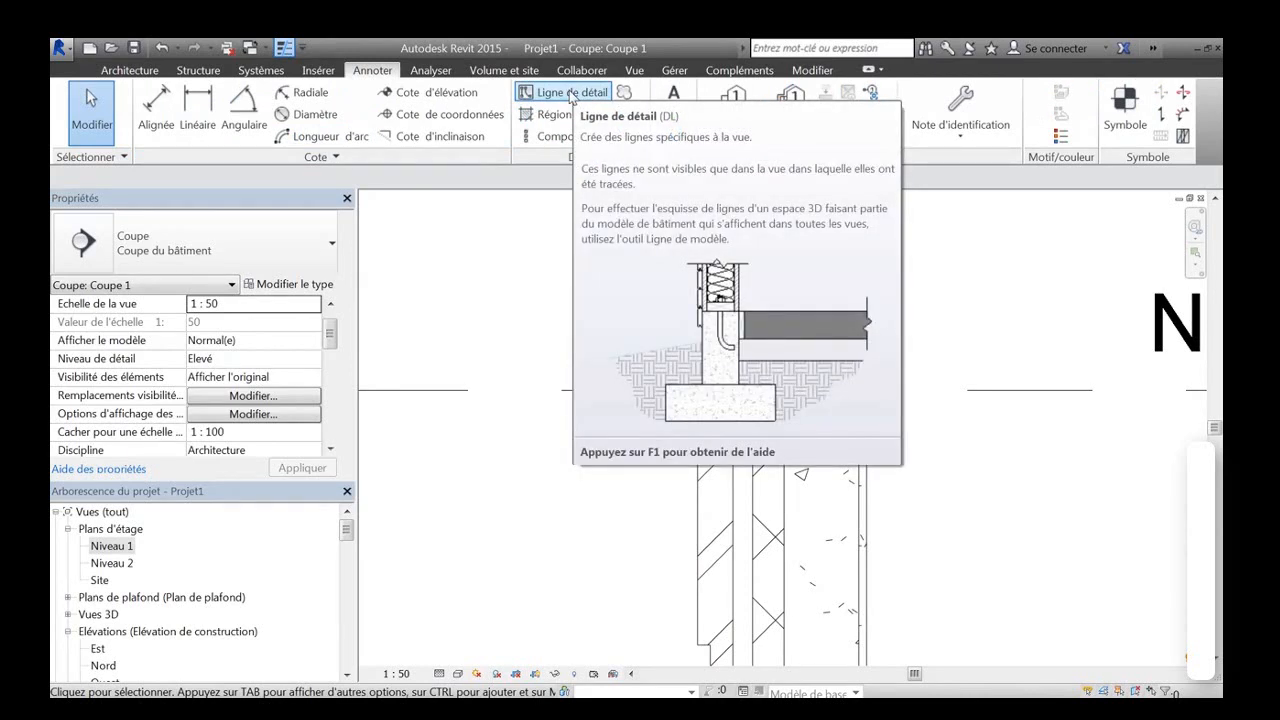
{"action": "left_click", "coordinate": [571, 93]}
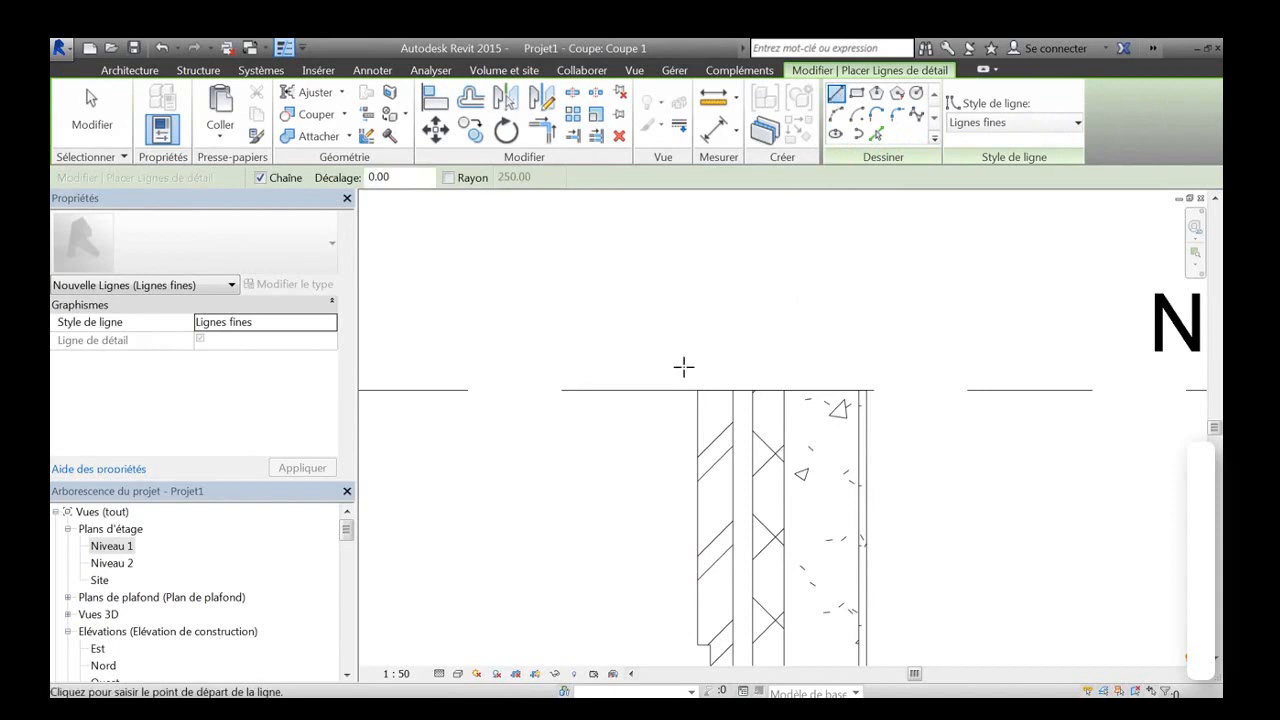
{"action": "left_click", "coordinate": [680, 431]}
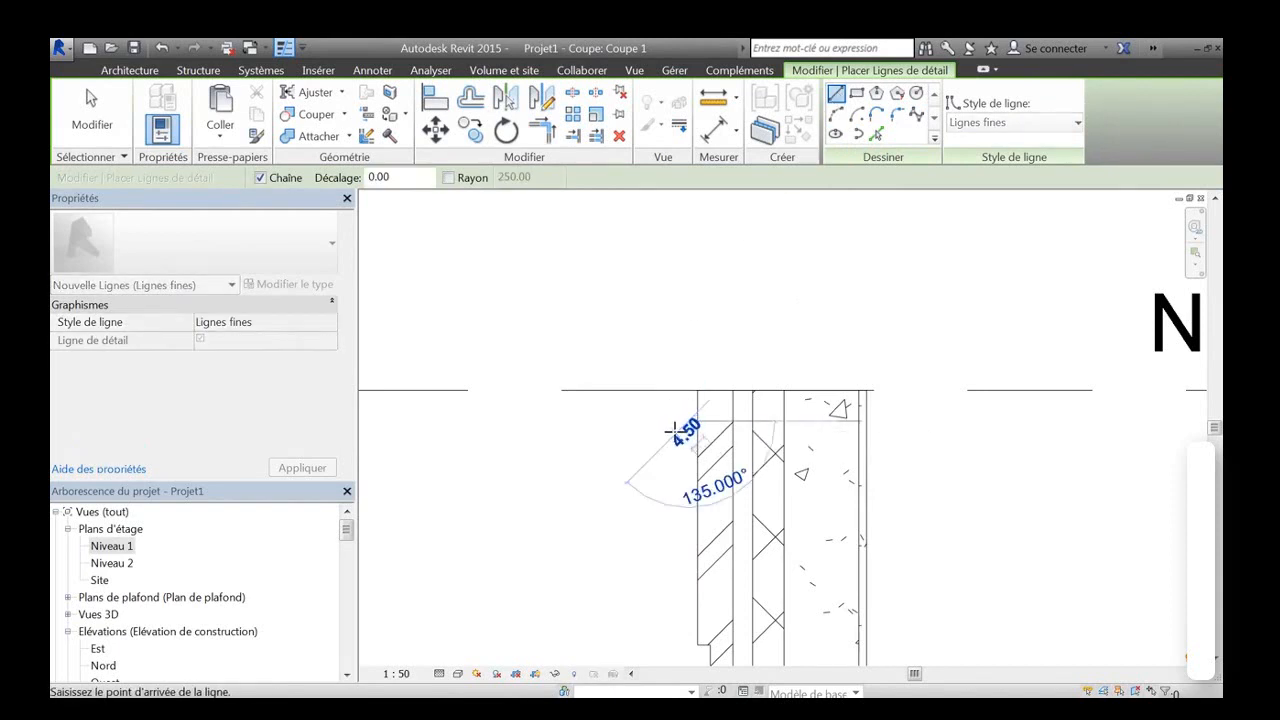
{"action": "left_click", "coordinate": [675, 358]}
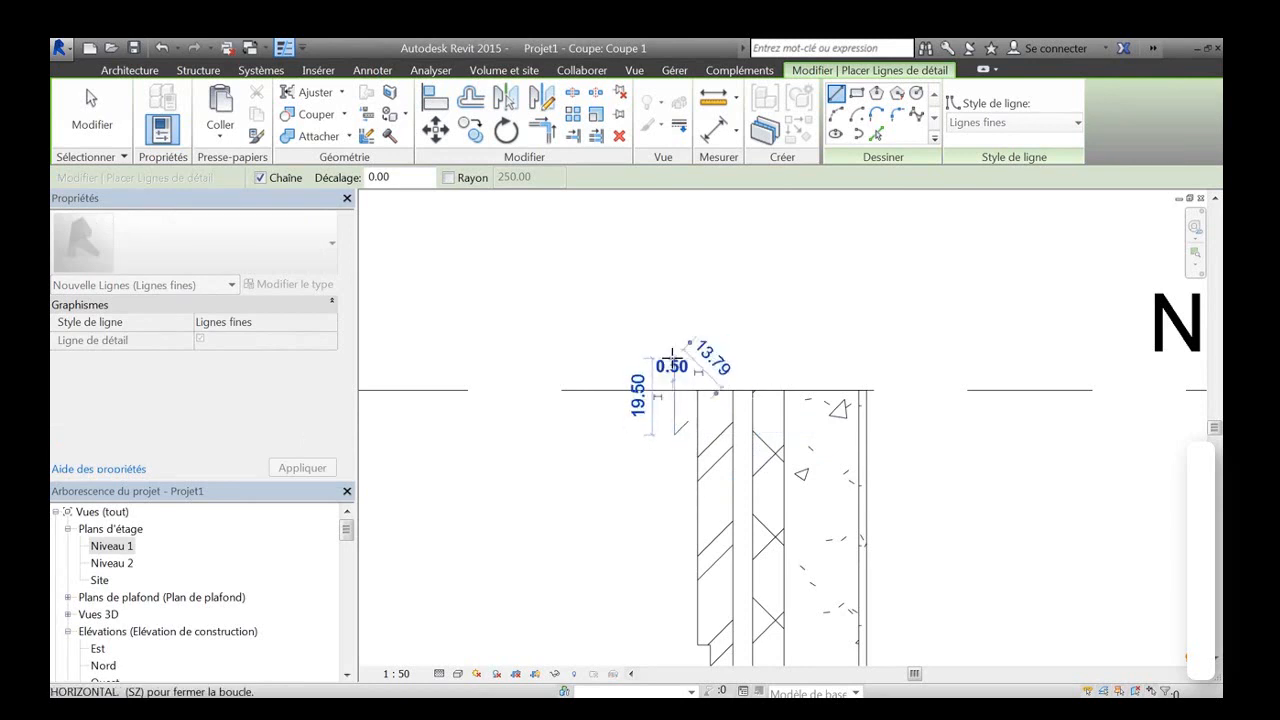
{"action": "left_click", "coordinate": [885, 377]}
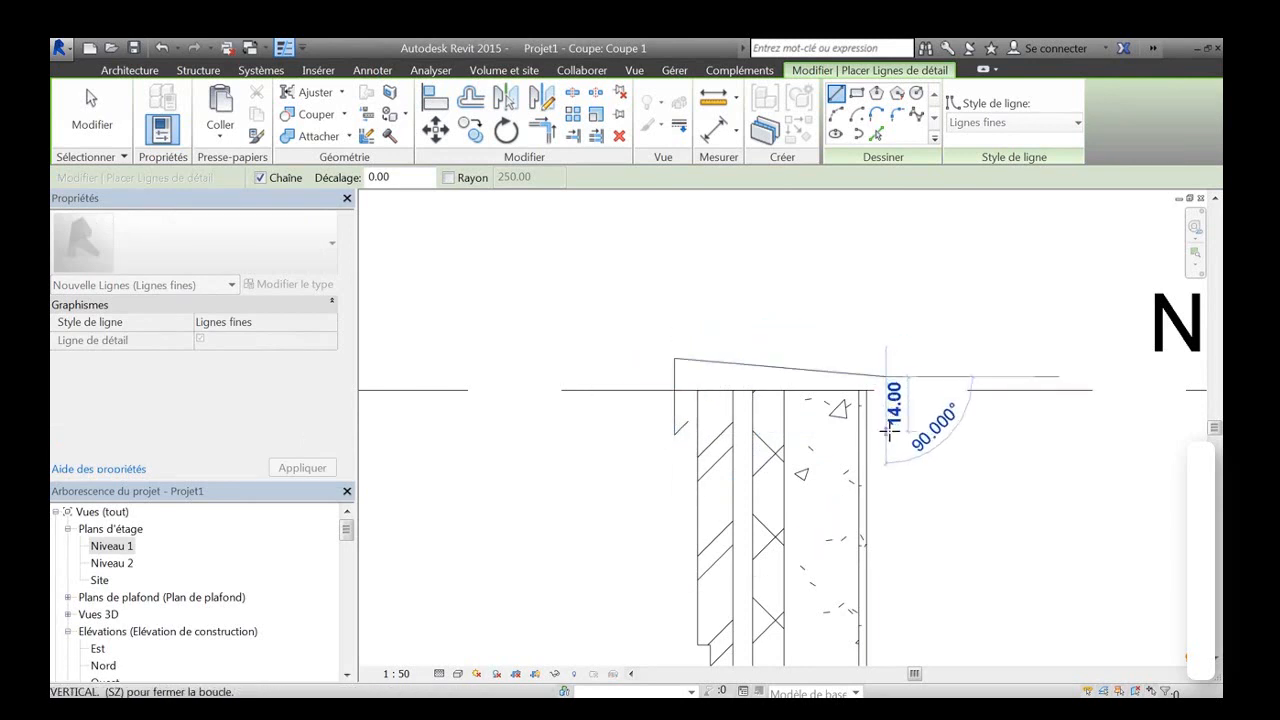
{"action": "left_click", "coordinate": [885, 432]}
{"action": "left_click", "coordinate": [876, 421]}
{"action": "key", "text": "Escape"}
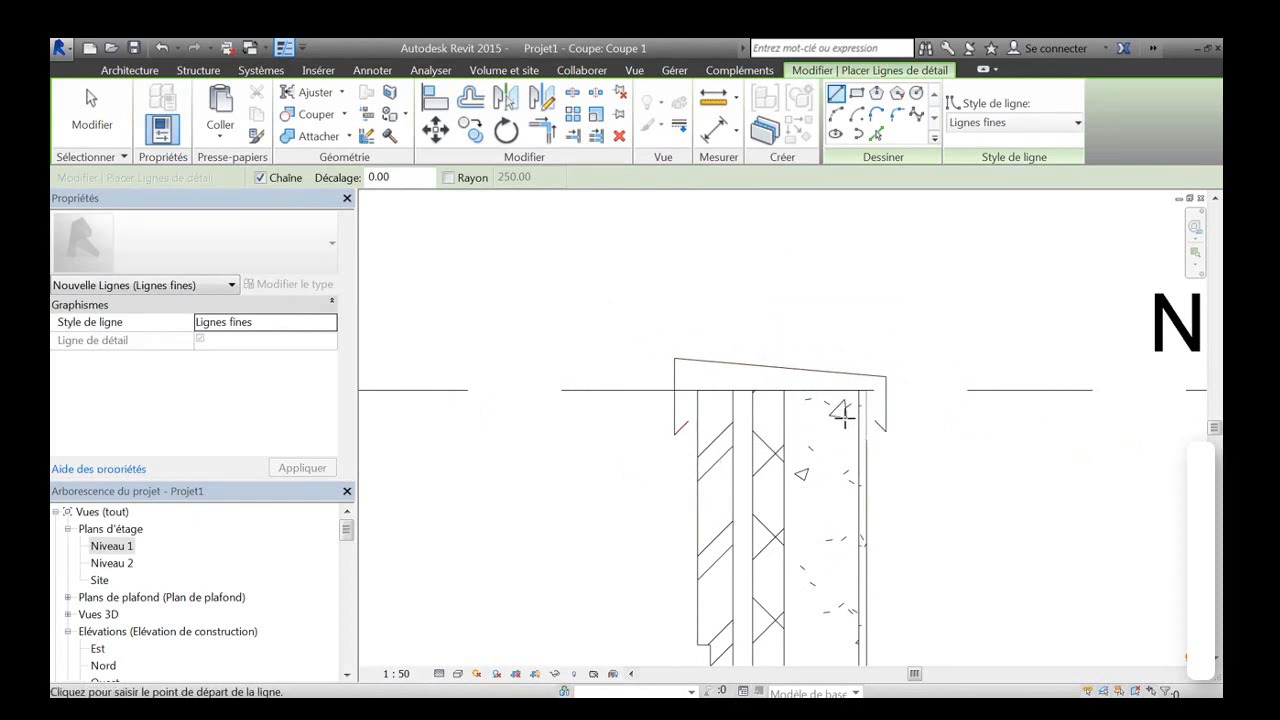
Examine the stone moulding at the wall's foot at Niveau 1 and compare it with the coping outline at Niveau 2.
{"action": "scroll", "coordinate": [843, 414], "scroll_direction": "down", "scroll_amount": 5}
{"action": "middle_click_drag", "start_coordinate": [834, 583], "coordinate": [737, 457]}
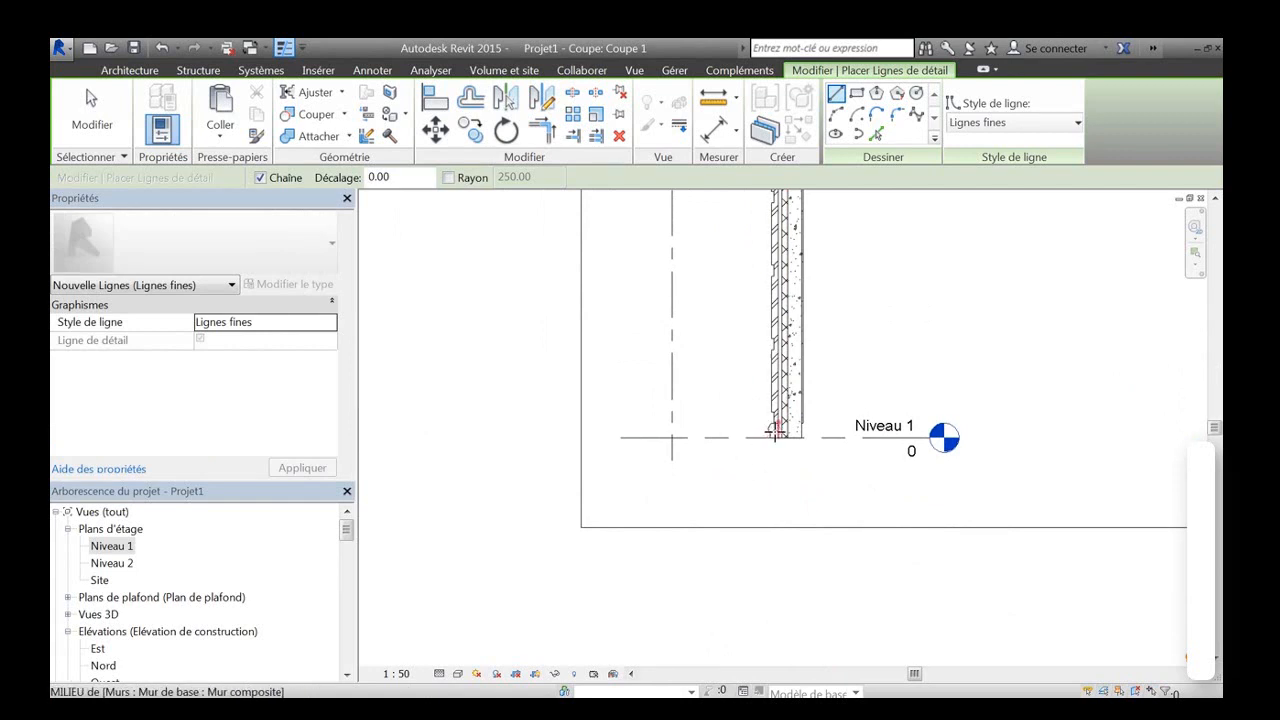
{"action": "scroll", "coordinate": [776, 432], "scroll_direction": "up", "scroll_amount": 3}
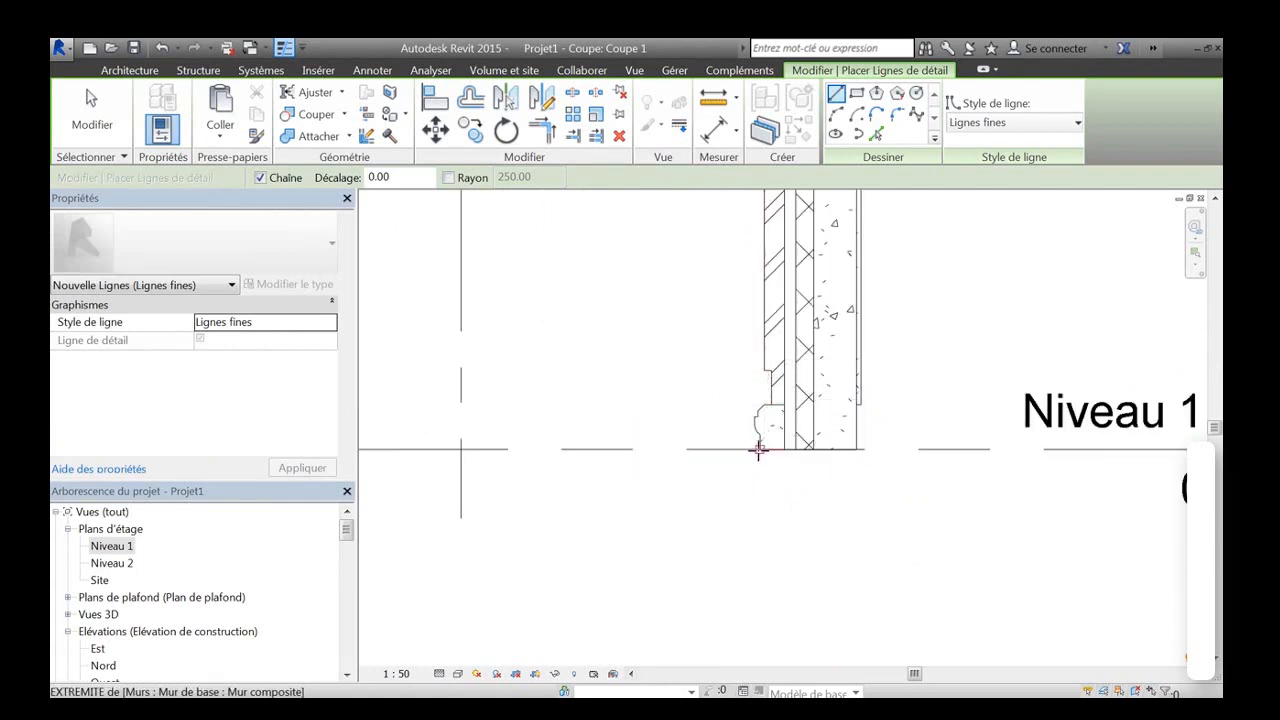
{"action": "scroll", "coordinate": [908, 391], "scroll_direction": "down", "scroll_amount": 3}
{"action": "middle_click_drag", "start_coordinate": [903, 357], "coordinate": [912, 584]}
{"action": "scroll", "coordinate": [851, 407], "scroll_direction": "up", "scroll_amount": 2}
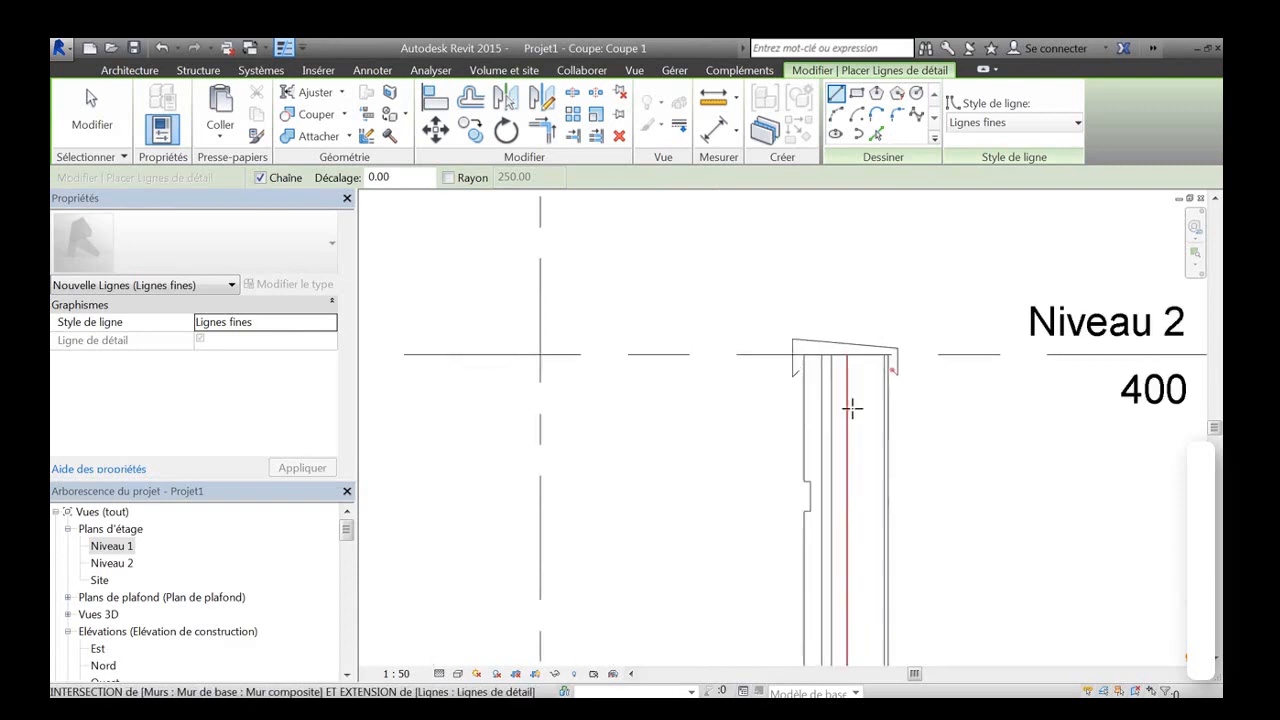
{"action": "middle_click_drag", "start_coordinate": [823, 294], "coordinate": [808, 346]}
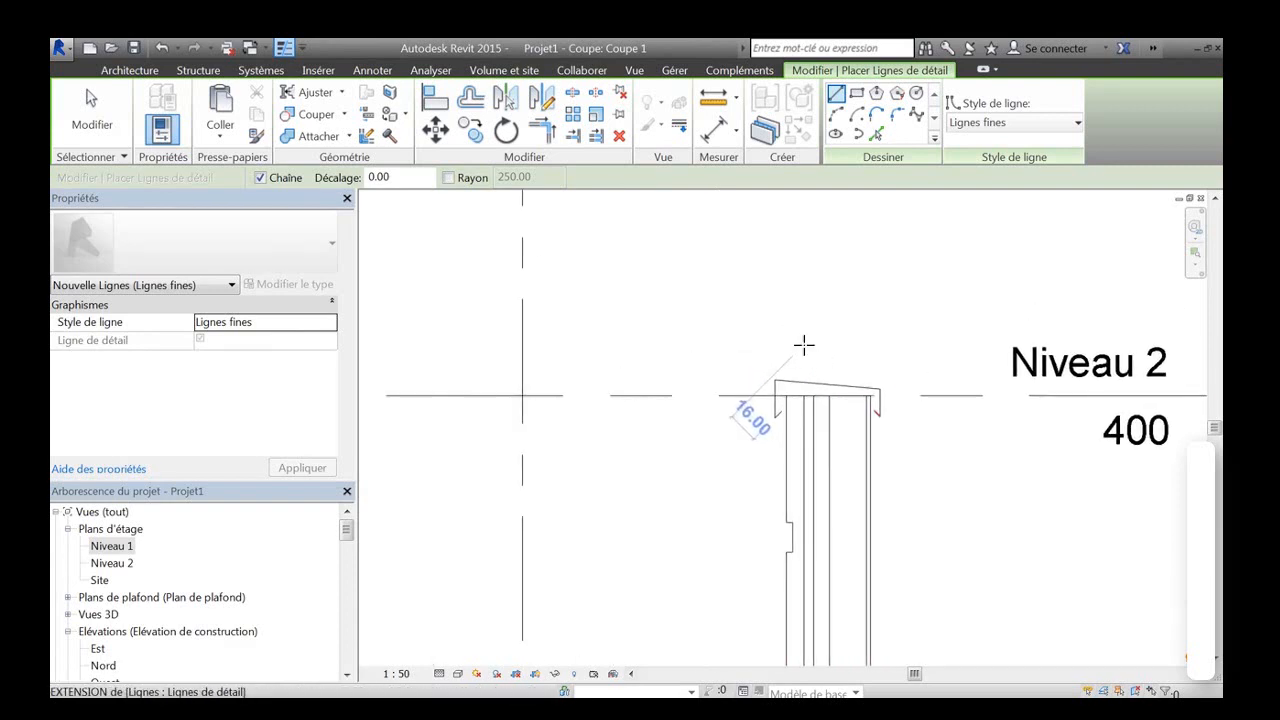
Review the profile's position relative to the reference planes in the Profil pierre bleue family, and return to section Coupe 1 of Projet1.
{"action": "left_click", "coordinate": [258, 49]}
{"action": "left_click", "coordinate": [330, 97]}
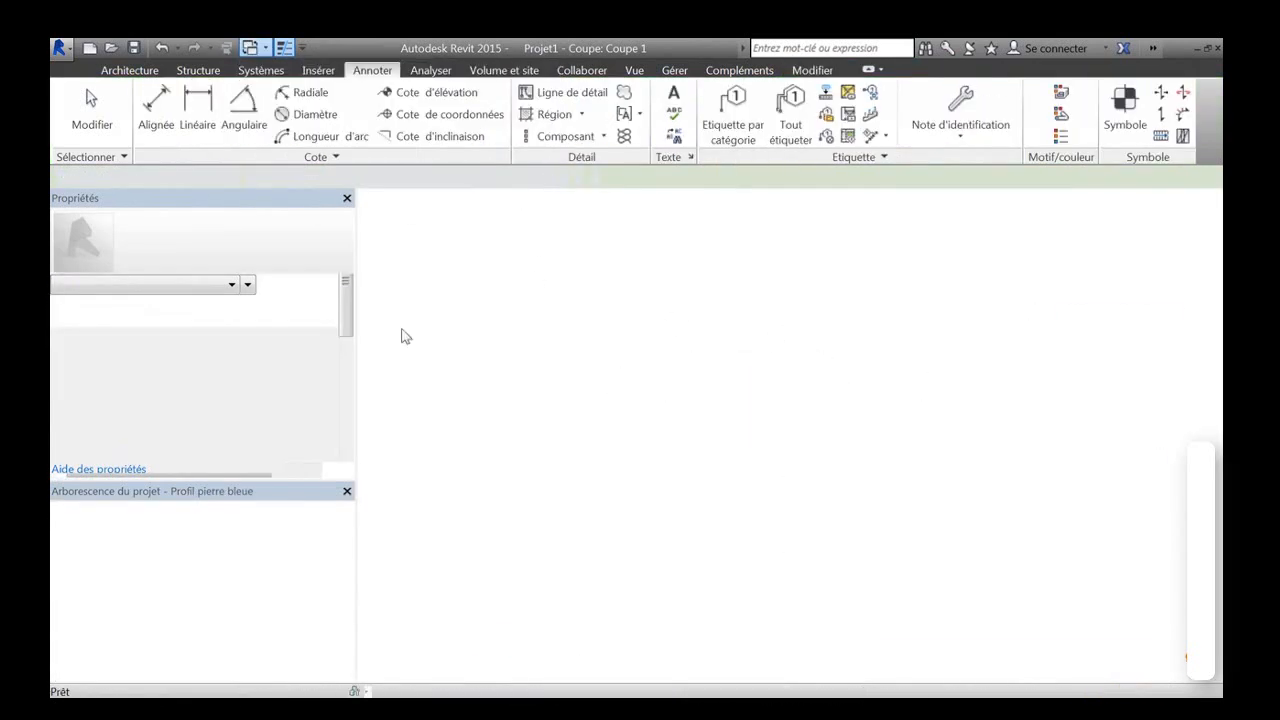
{"action": "scroll", "coordinate": [797, 377], "scroll_direction": "down", "scroll_amount": 3}
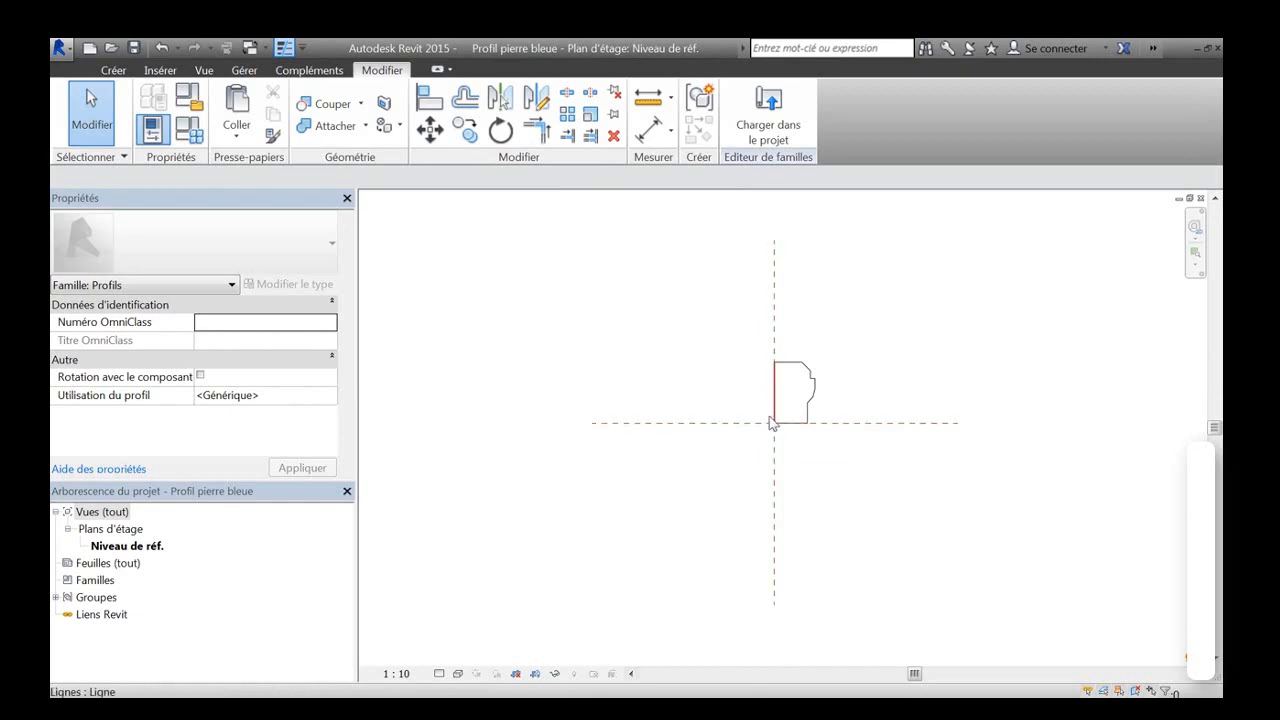
{"action": "left_click", "coordinate": [249, 48]}
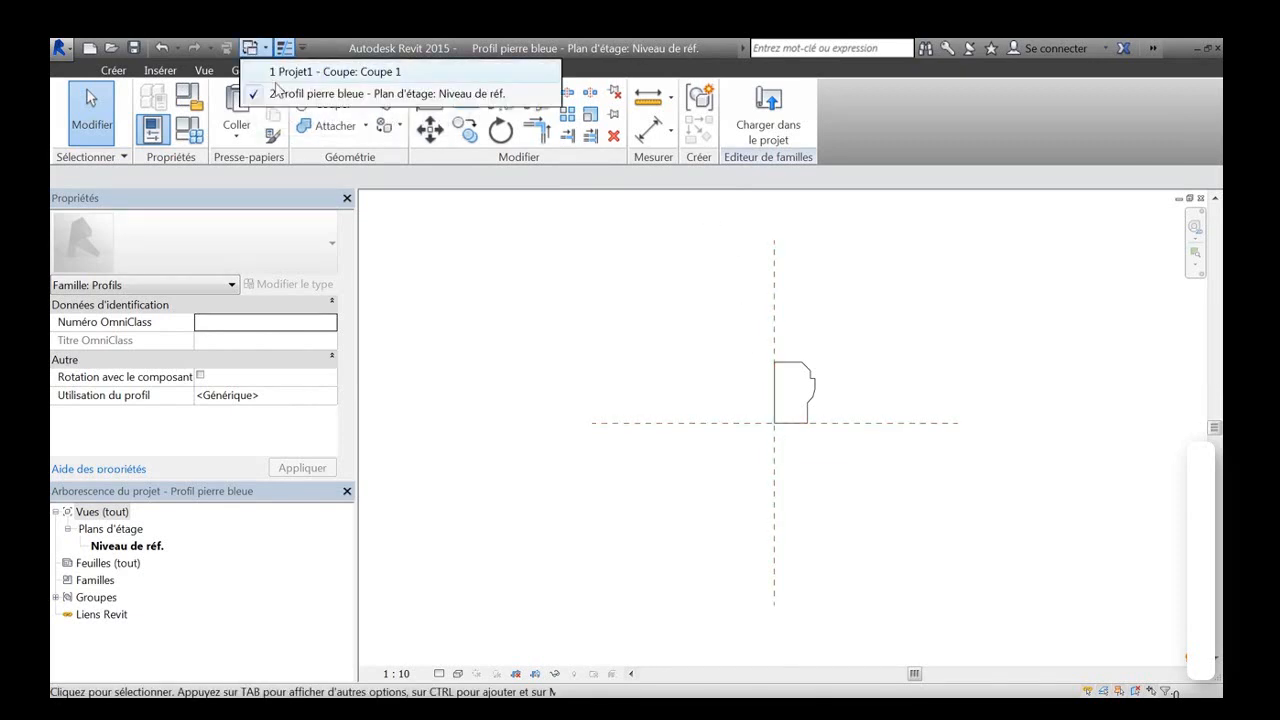
{"action": "left_click", "coordinate": [294, 72]}
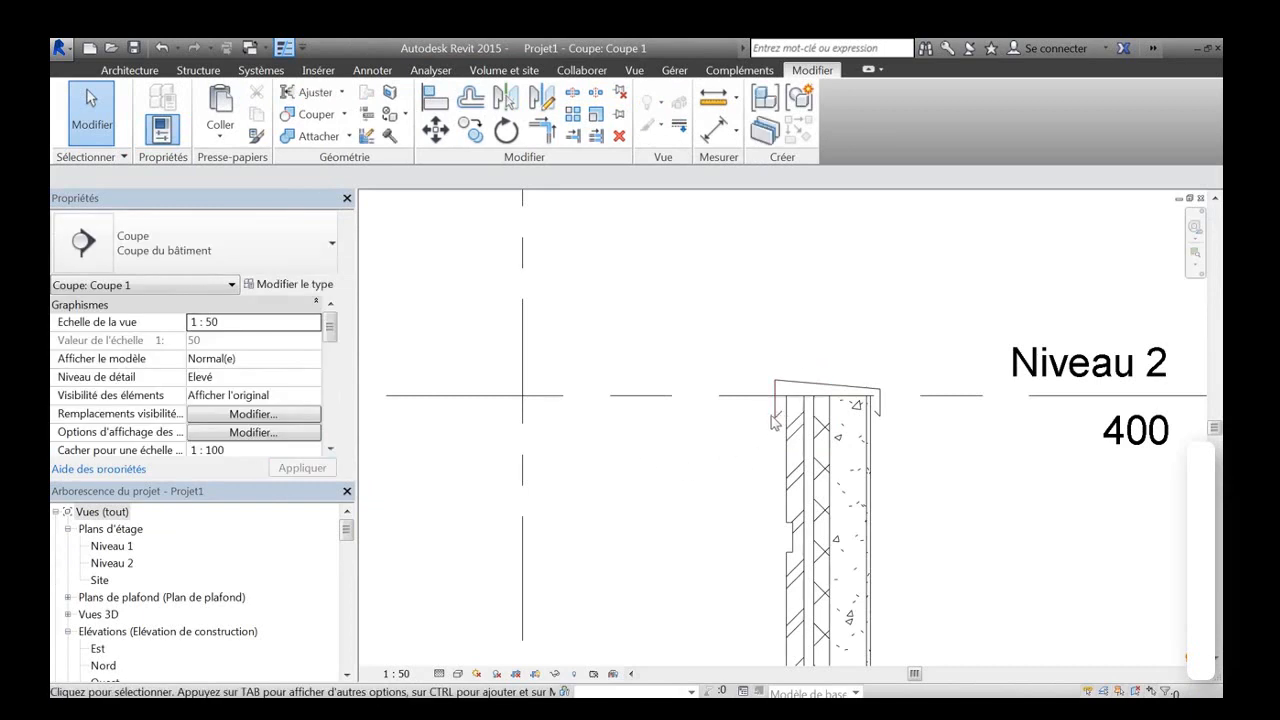
Draw two marker detail lines, about 15 and 19.5 long, meeting at the wall's outer top corner at Niveau 2.
{"action": "scroll", "coordinate": [843, 440], "scroll_direction": "up", "scroll_amount": 4}
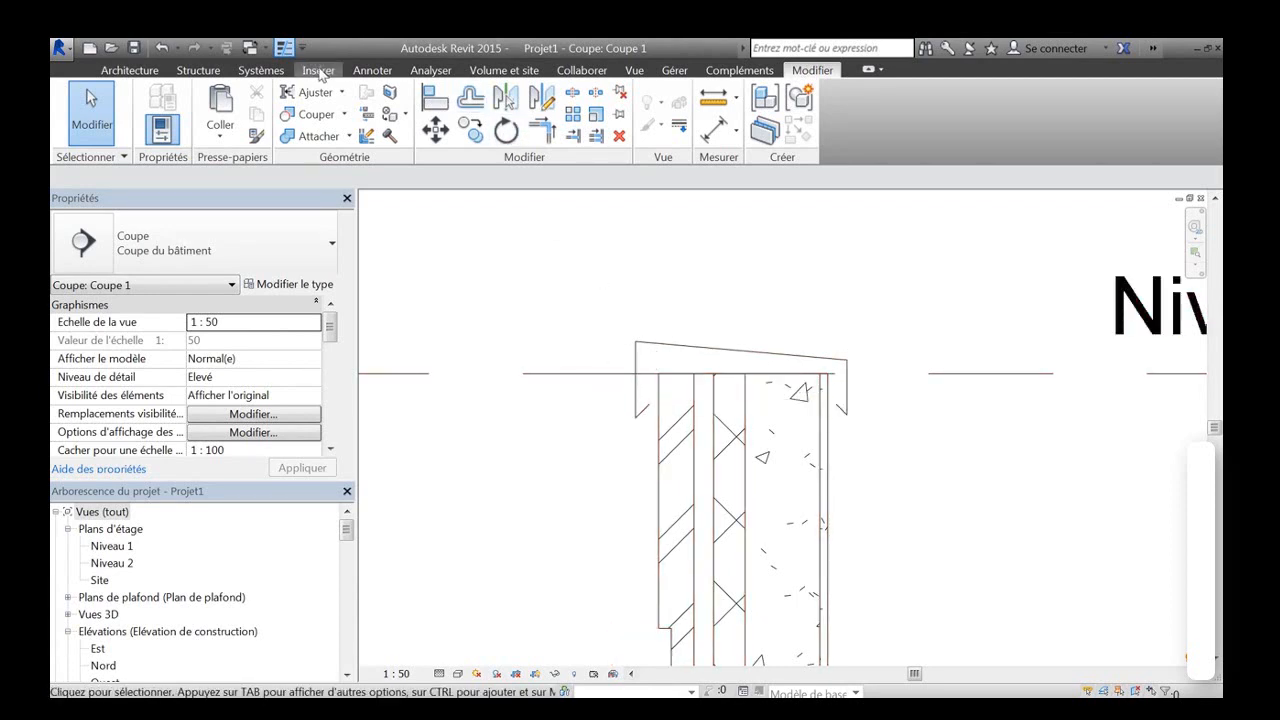
{"action": "left_click", "coordinate": [372, 70]}
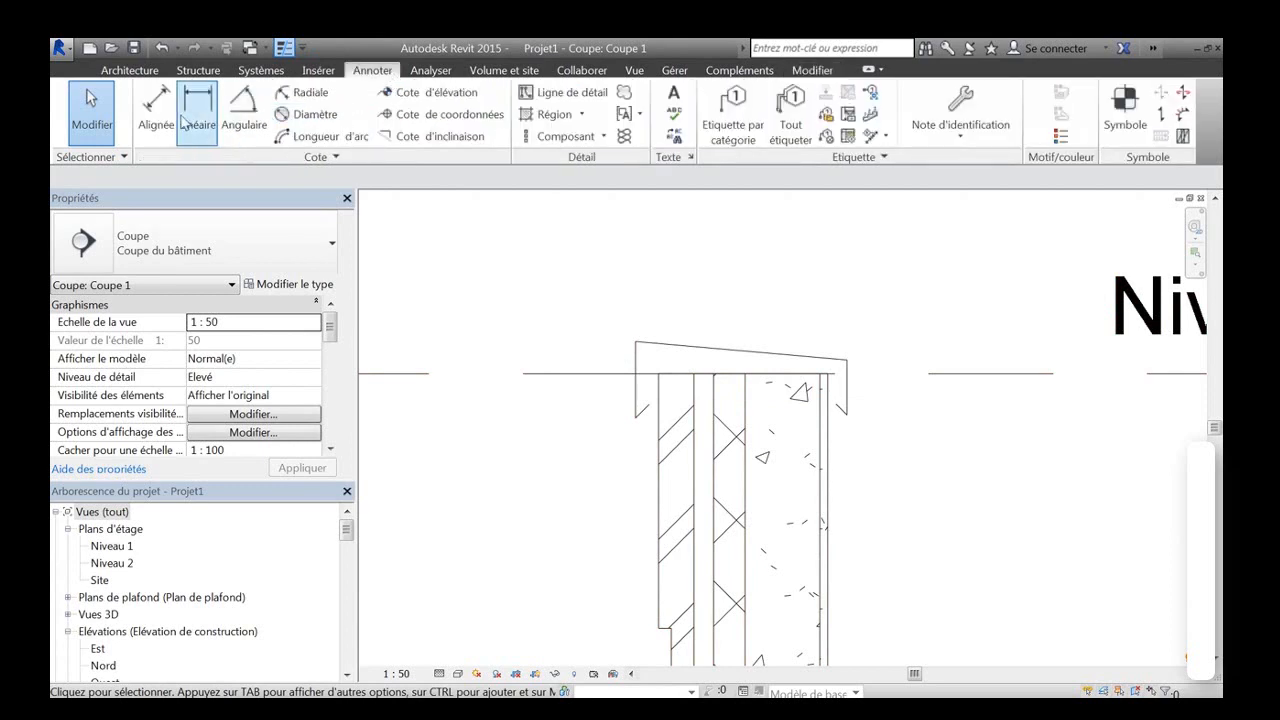
{"action": "left_click", "coordinate": [562, 92]}
{"action": "left_click", "coordinate": [657, 374]}
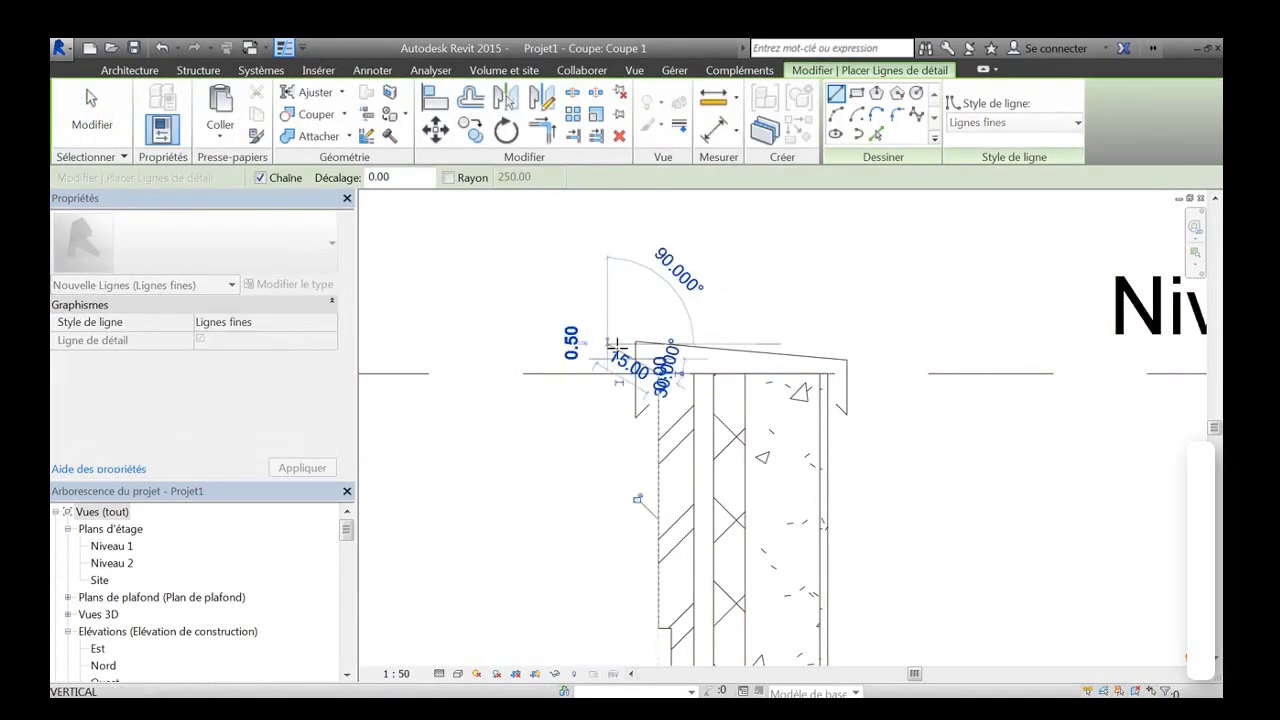
{"action": "key", "text": "Escape"}
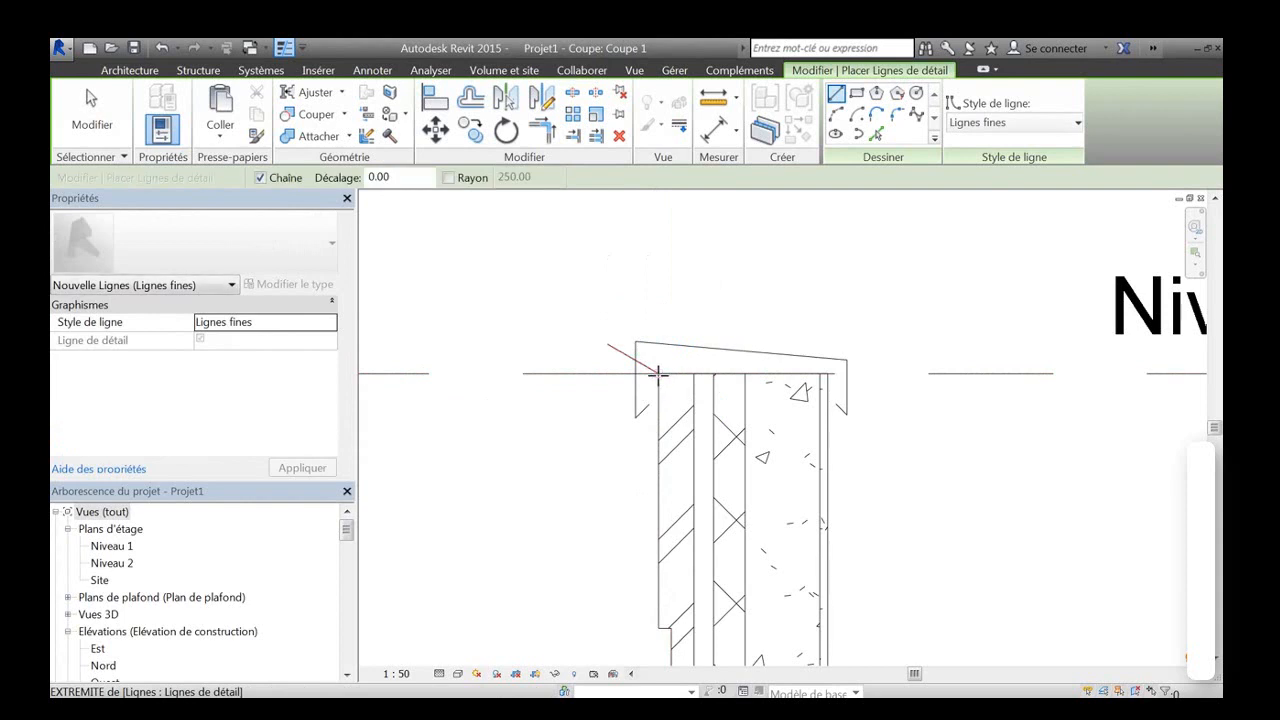
{"action": "left_click", "coordinate": [658, 374]}
{"action": "left_click", "coordinate": [702, 311]}
{"action": "key", "text": "Escape"}
{"action": "key", "text": "Escape"}
Cut the coping outline and its marker lines from the section, and create a new family from the Profil métrique template.
{"action": "left_click_drag", "start_coordinate": [574, 264], "coordinate": [914, 473]}
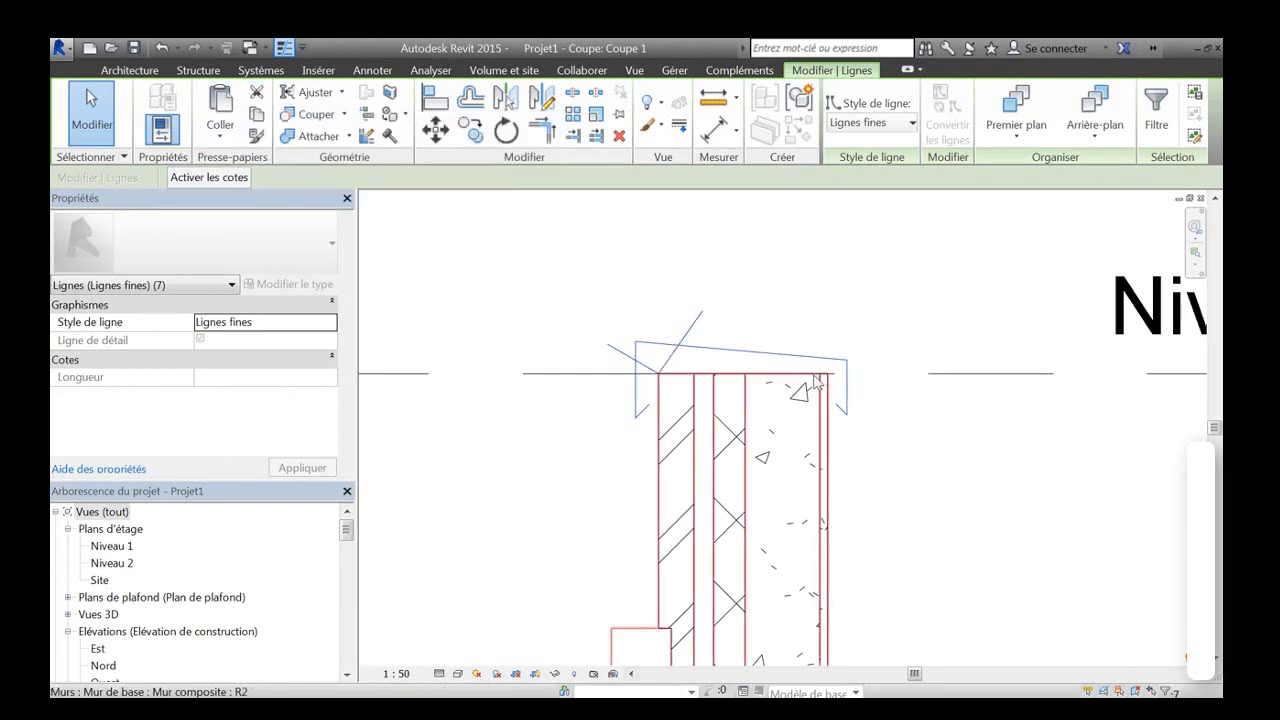
{"action": "left_click", "coordinate": [256, 93]}
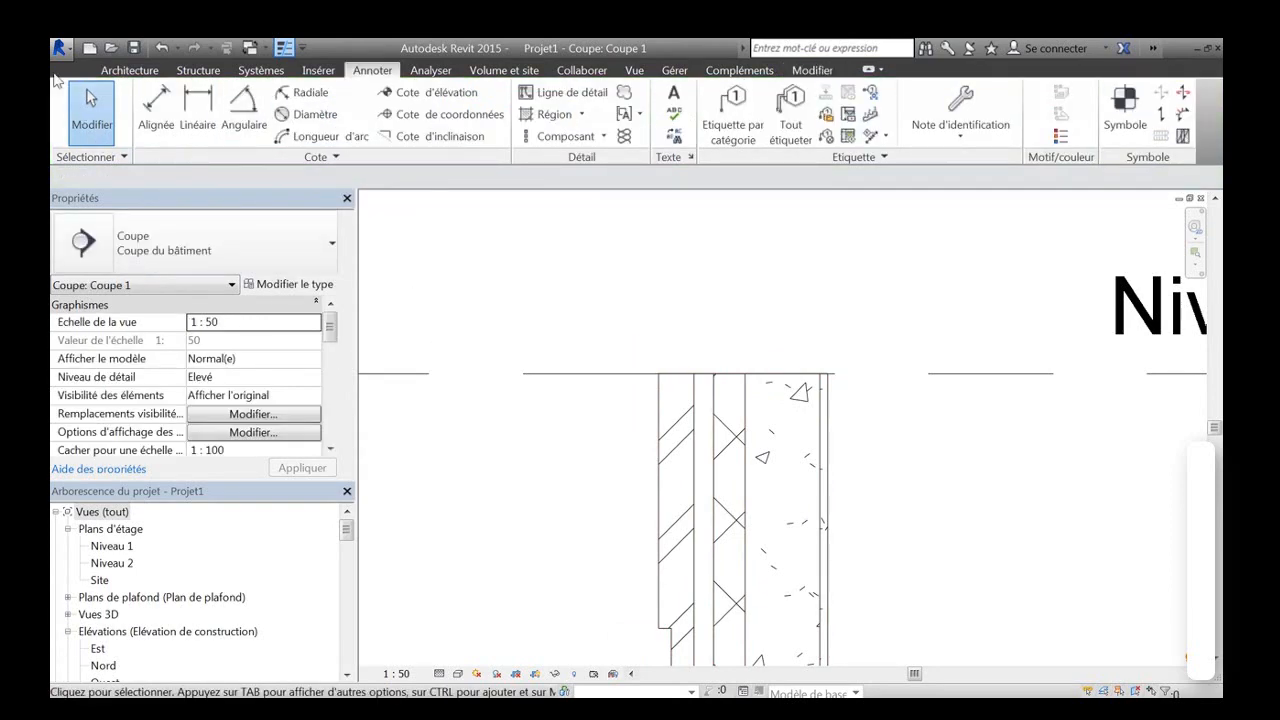
{"action": "left_click", "coordinate": [59, 48]}
{"action": "mouse_move", "coordinate": [105, 110]}
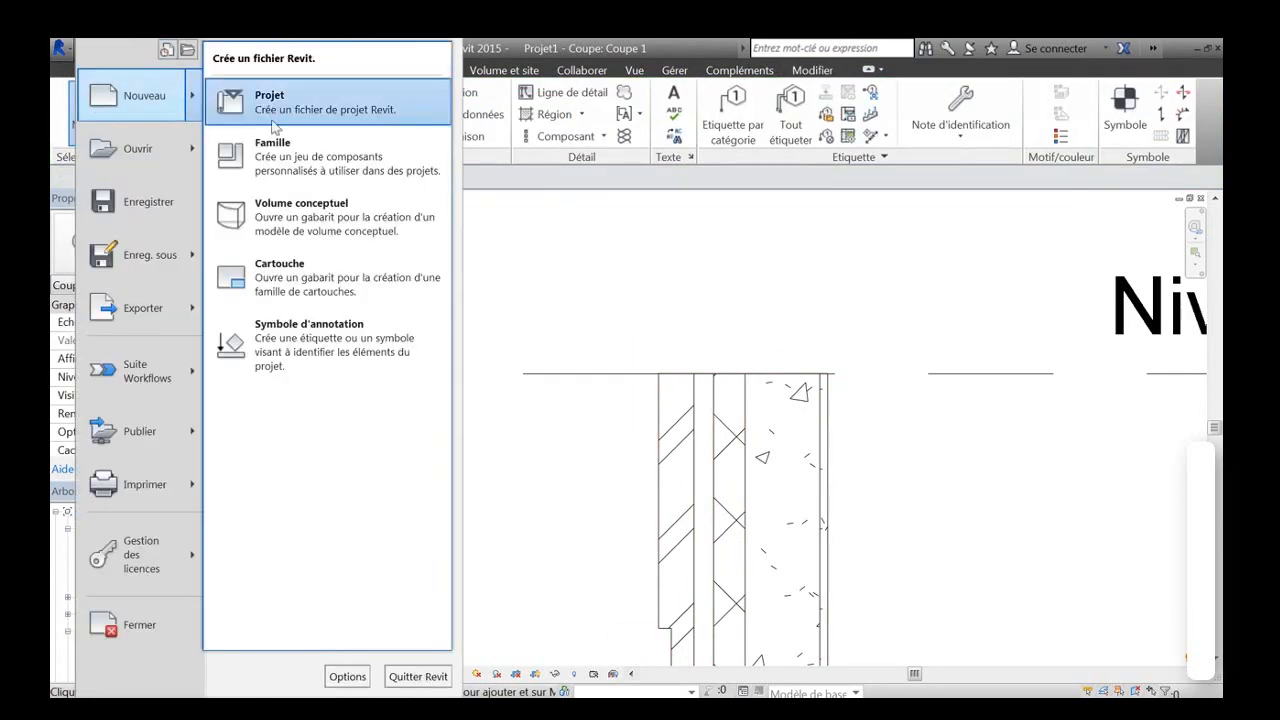
{"action": "left_click", "coordinate": [265, 140]}
{"action": "left_click_drag", "start_coordinate": [827, 253], "coordinate": [822, 425]}
{"action": "left_click", "coordinate": [458, 359]}
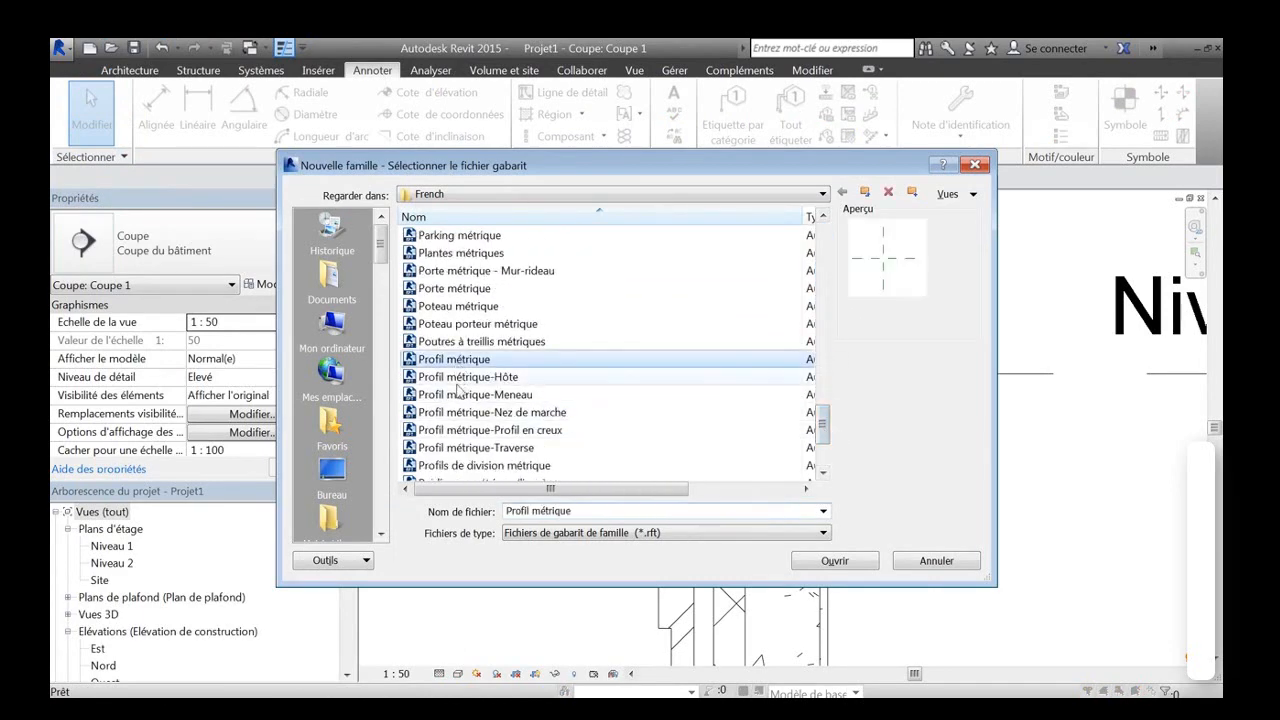
{"action": "left_click", "coordinate": [855, 561]}
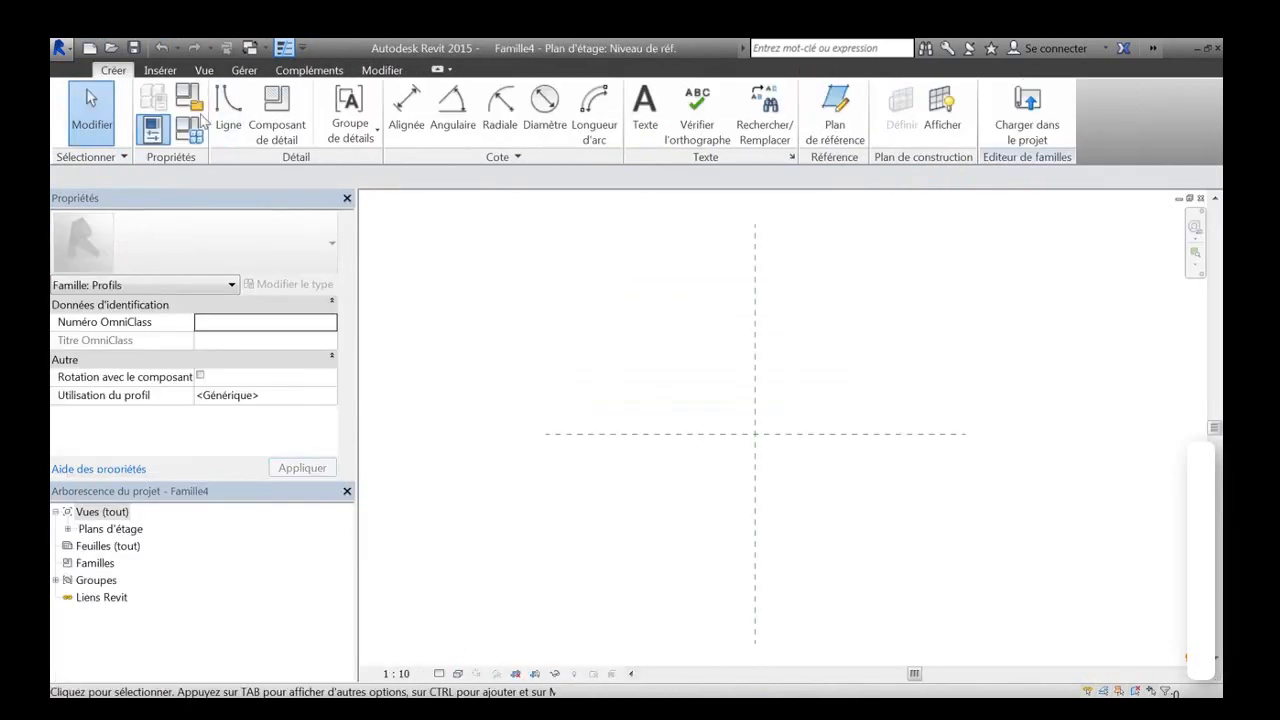
Paste the cut coping outline and marker lines from the clipboard near the reference planes of the new profile family.
{"action": "left_click", "coordinate": [382, 72]}
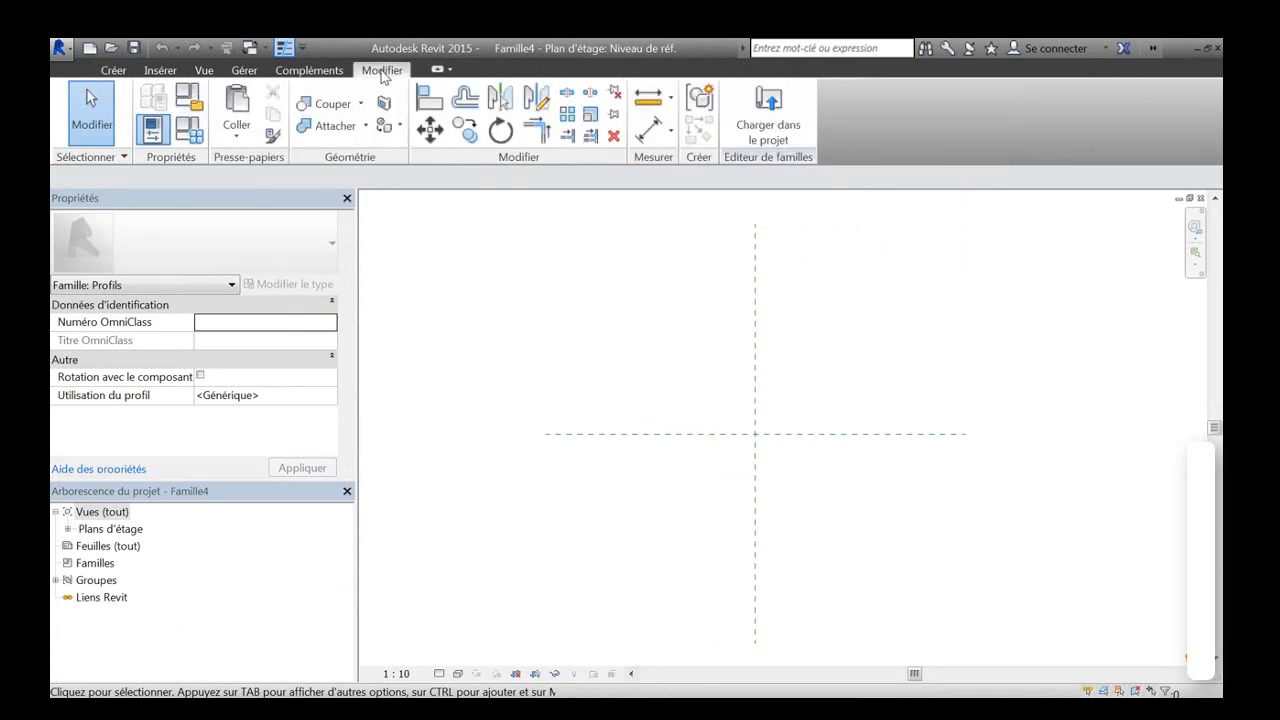
{"action": "left_click", "coordinate": [240, 136]}
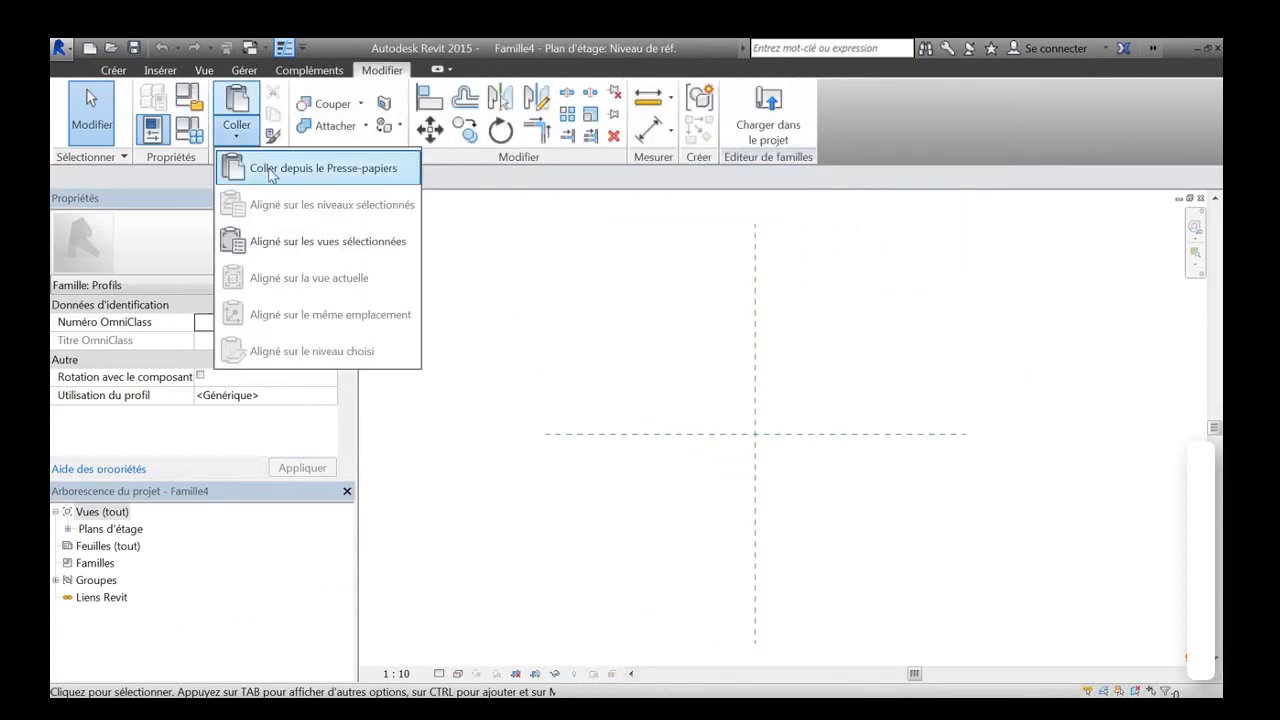
{"action": "left_click", "coordinate": [300, 168]}
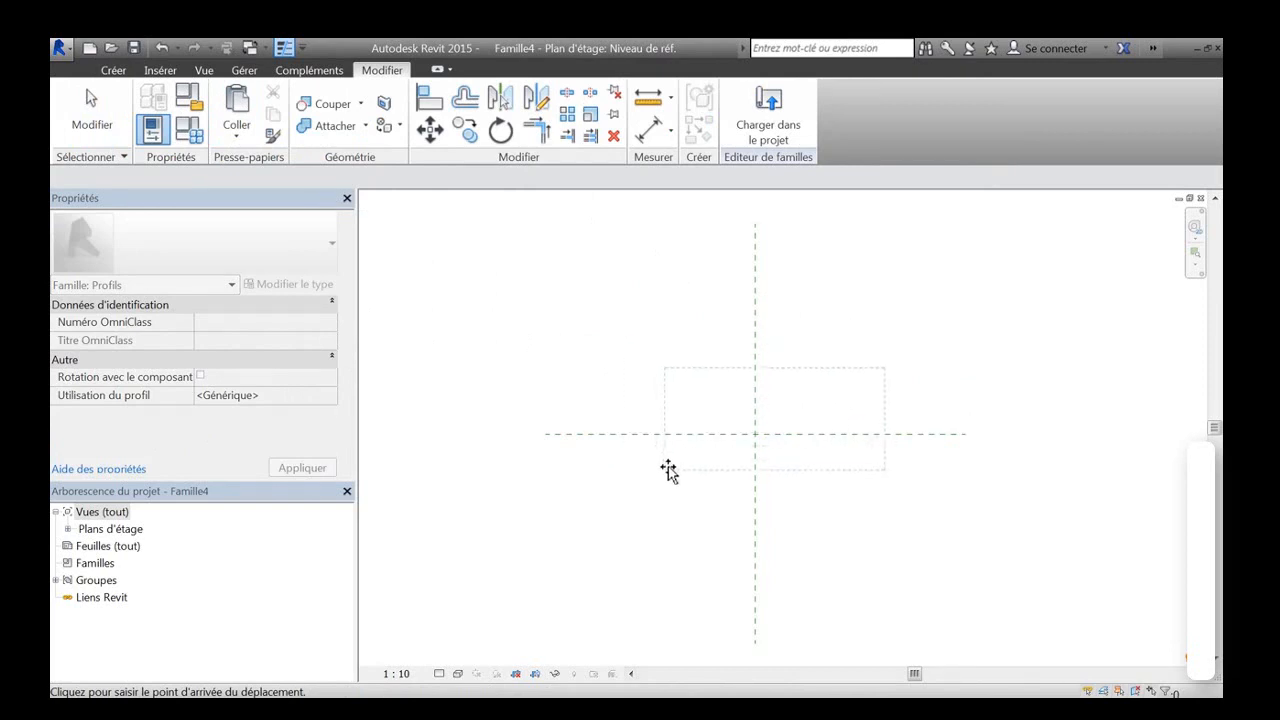
{"action": "left_click", "coordinate": [639, 466]}
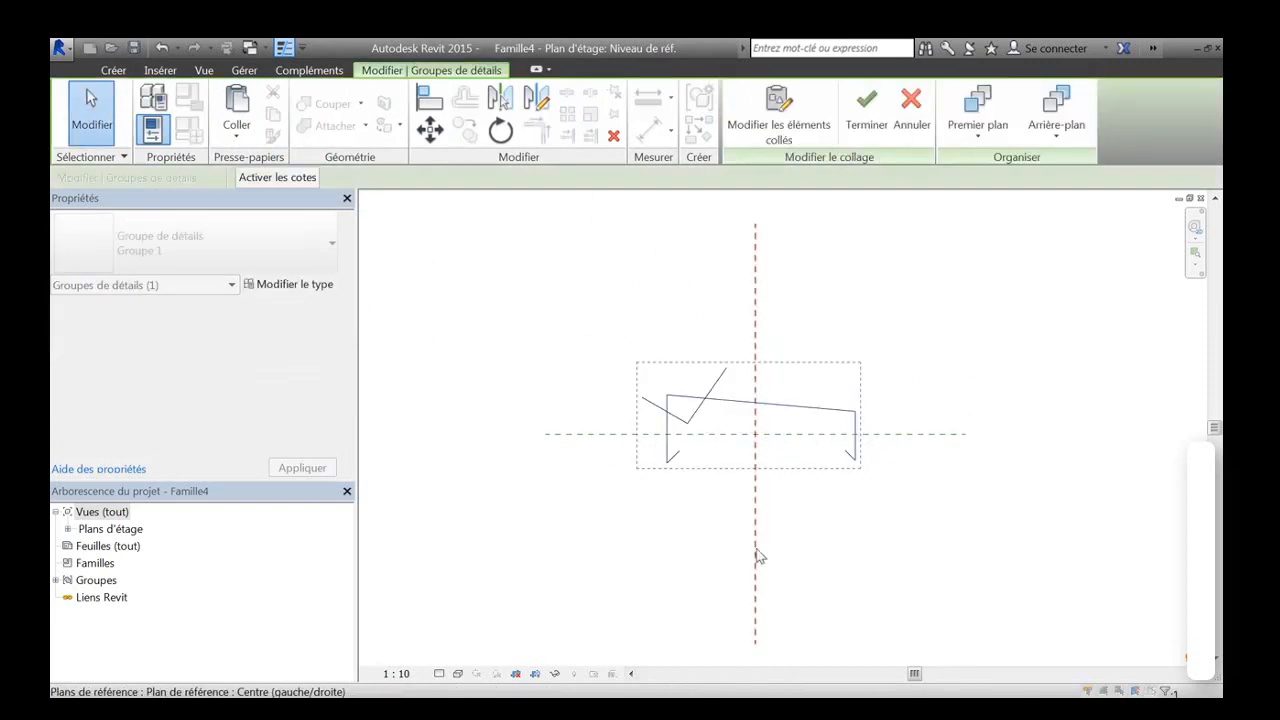
{"action": "key", "text": "Escape"}
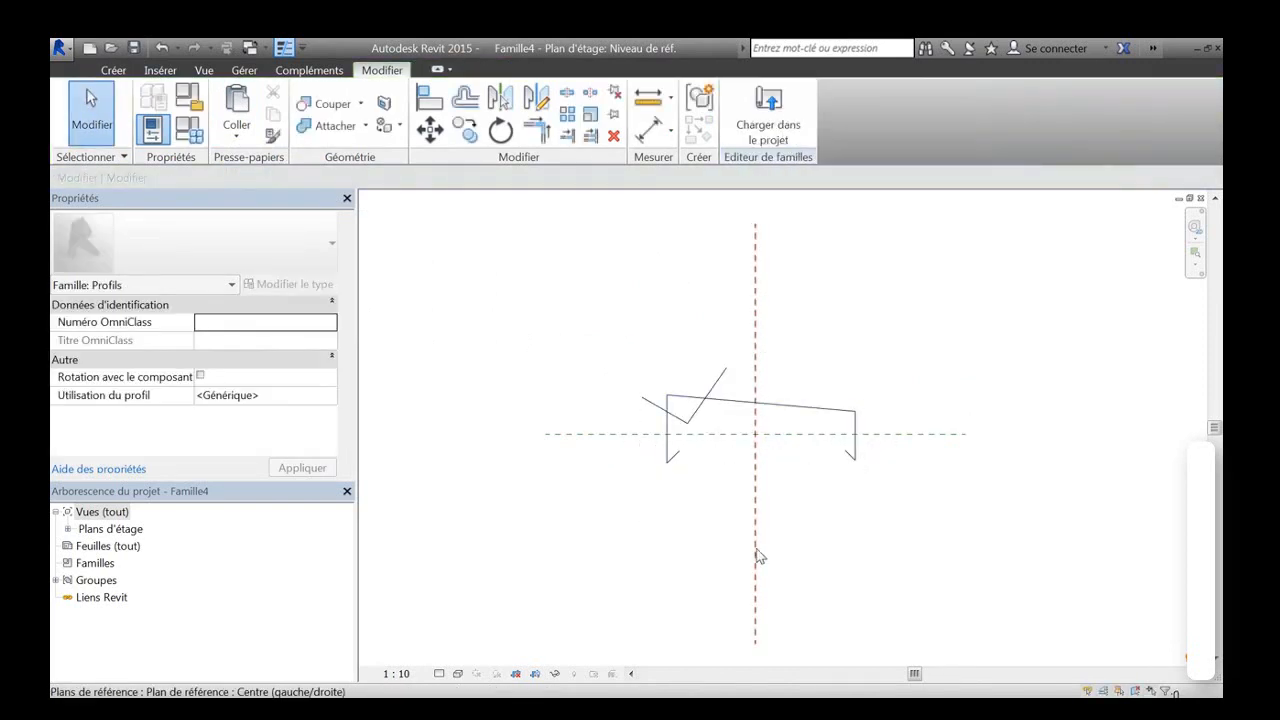
{"action": "left_click_drag", "start_coordinate": [612, 339], "coordinate": [909, 538]}
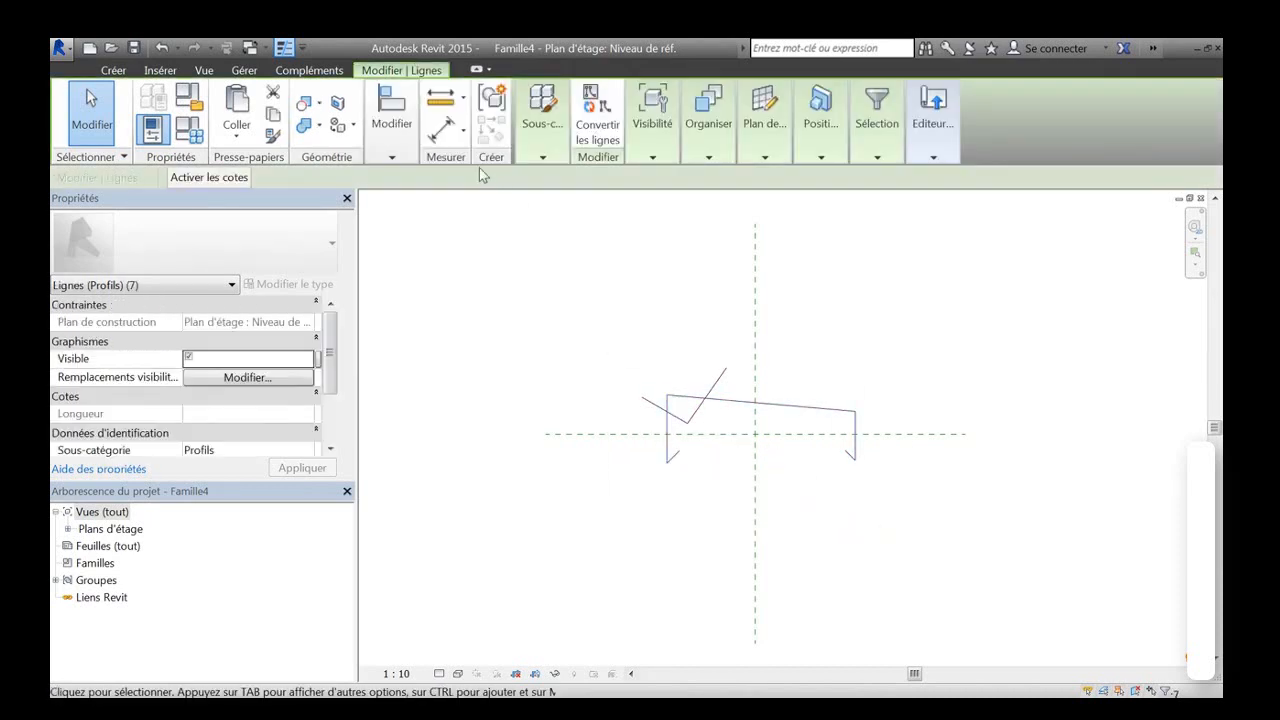
{"action": "left_click", "coordinate": [391, 155]}
{"action": "left_click", "coordinate": [383, 215]}
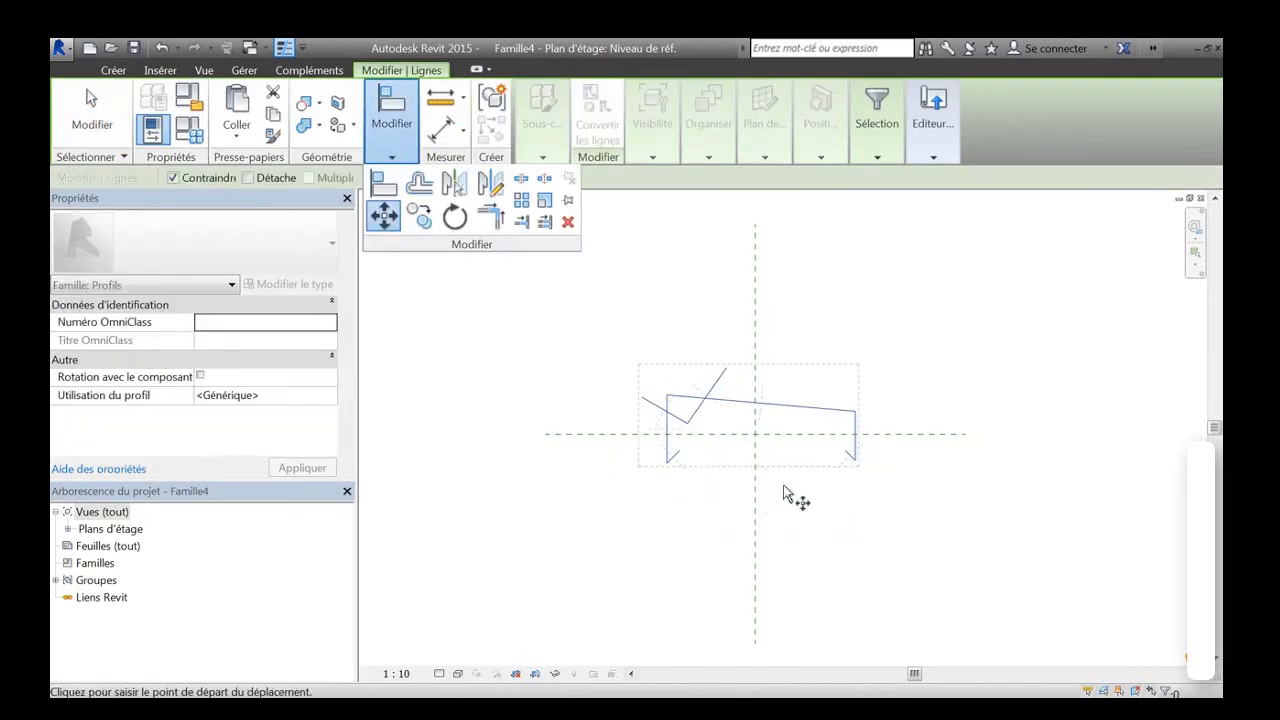
{"action": "left_click", "coordinate": [687, 425]}
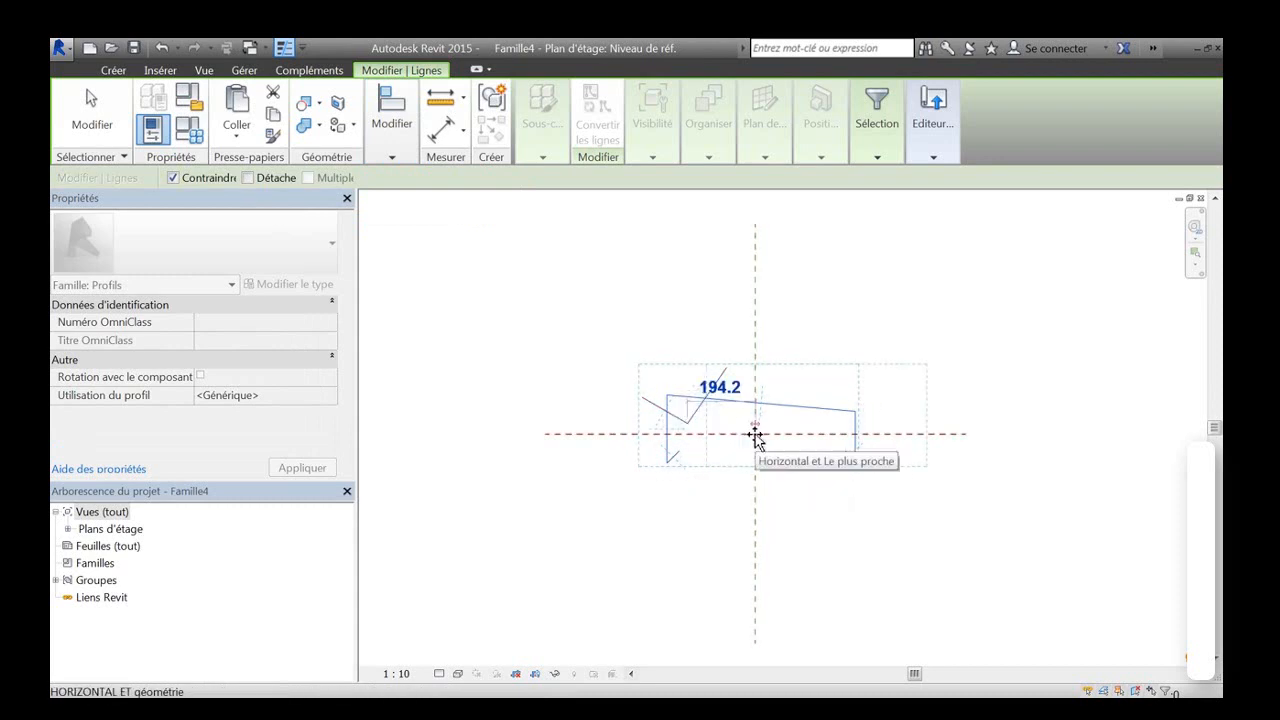
{"action": "key", "text": "Escape"}
{"action": "key", "text": "Escape"}
Move all the pasted lines unconstrained, from the corner where the marker lines meet to the intersection of the reference planes.
{"action": "scroll", "coordinate": [752, 439], "scroll_direction": "up", "scroll_amount": 3}
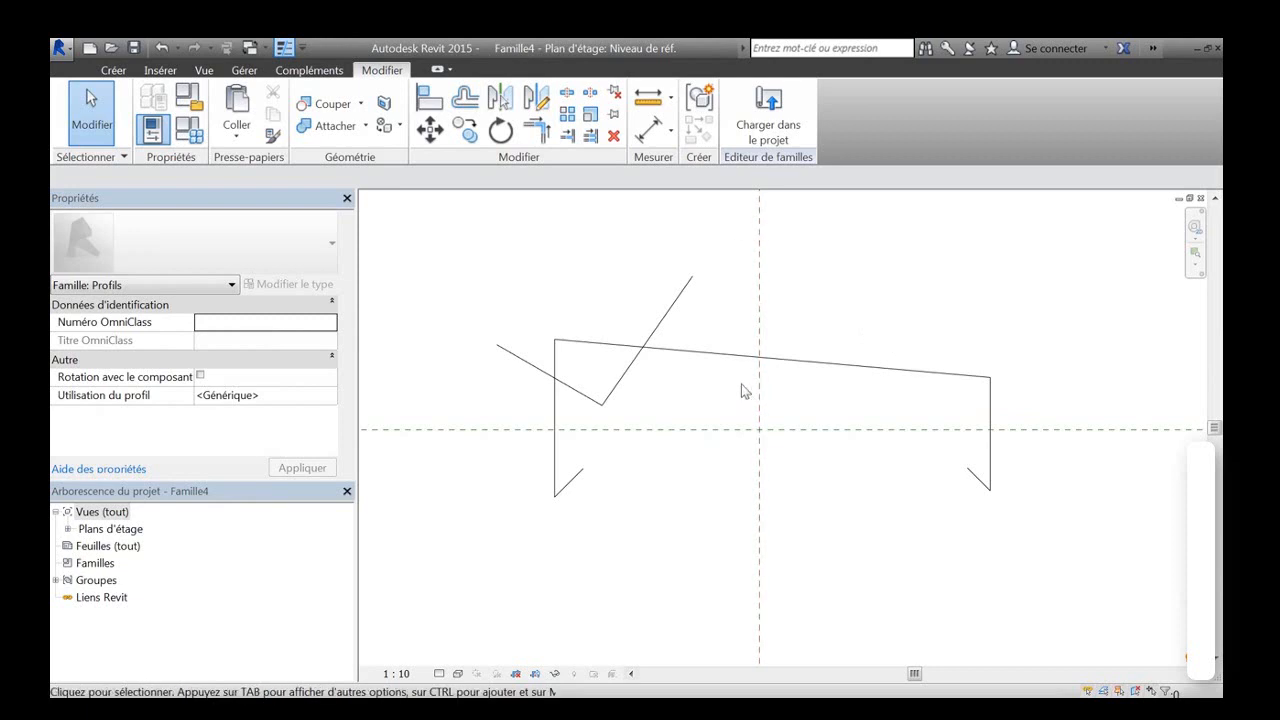
{"action": "mouse_move", "coordinate": [451, 231]}
{"action": "left_mouse_down"}
{"action": "mouse_move", "coordinate": [591, 357]}
{"action": "mouse_move", "coordinate": [1020, 558]}
{"action": "left_mouse_up"}
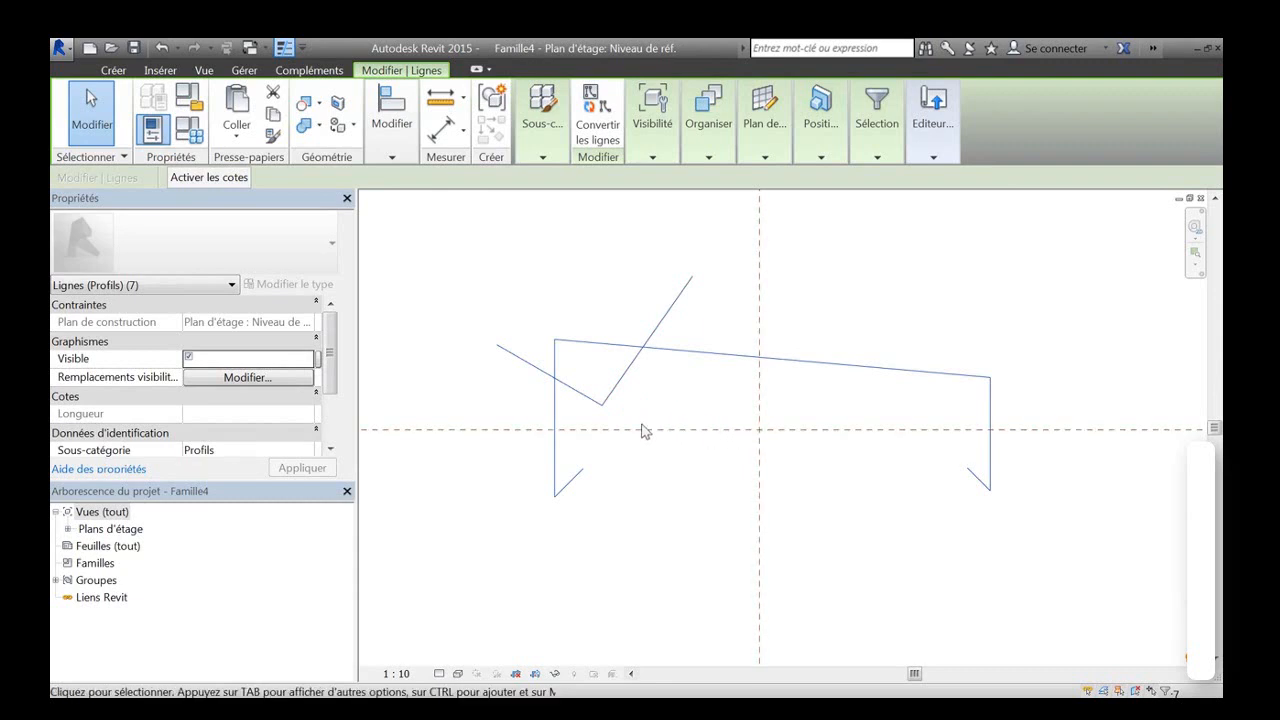
{"action": "left_click", "coordinate": [392, 158]}
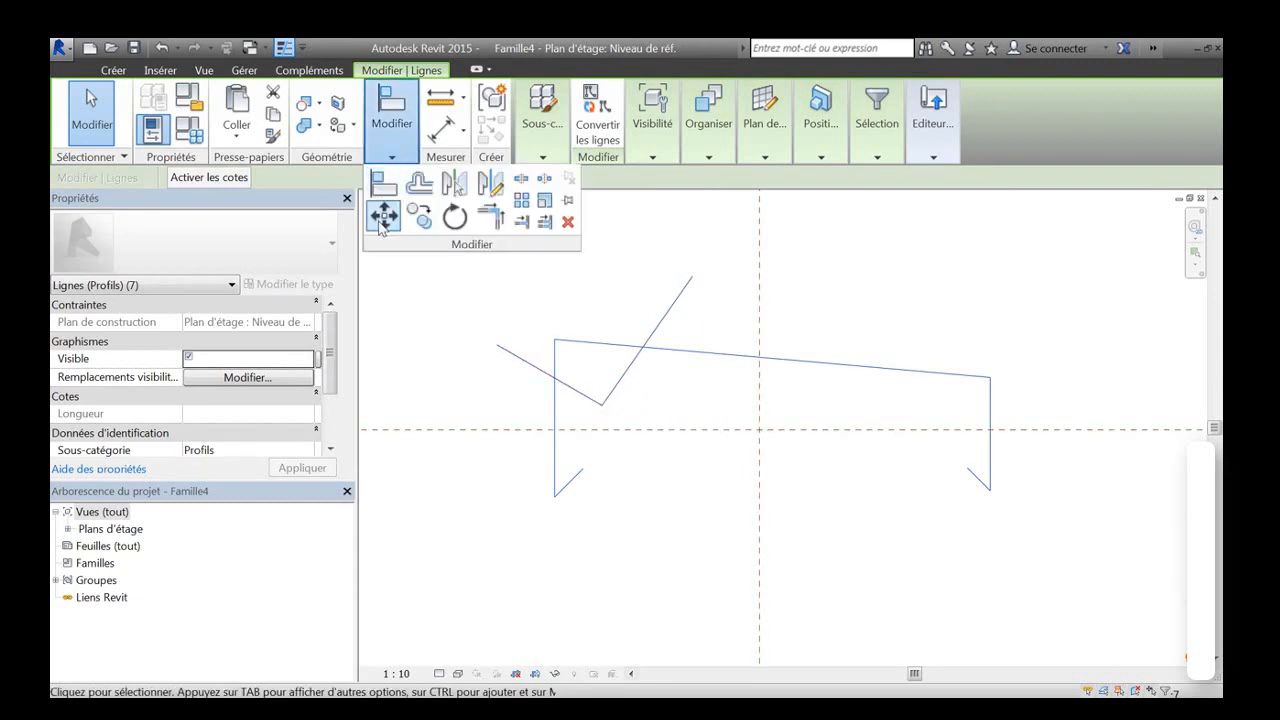
{"action": "left_click", "coordinate": [384, 215]}
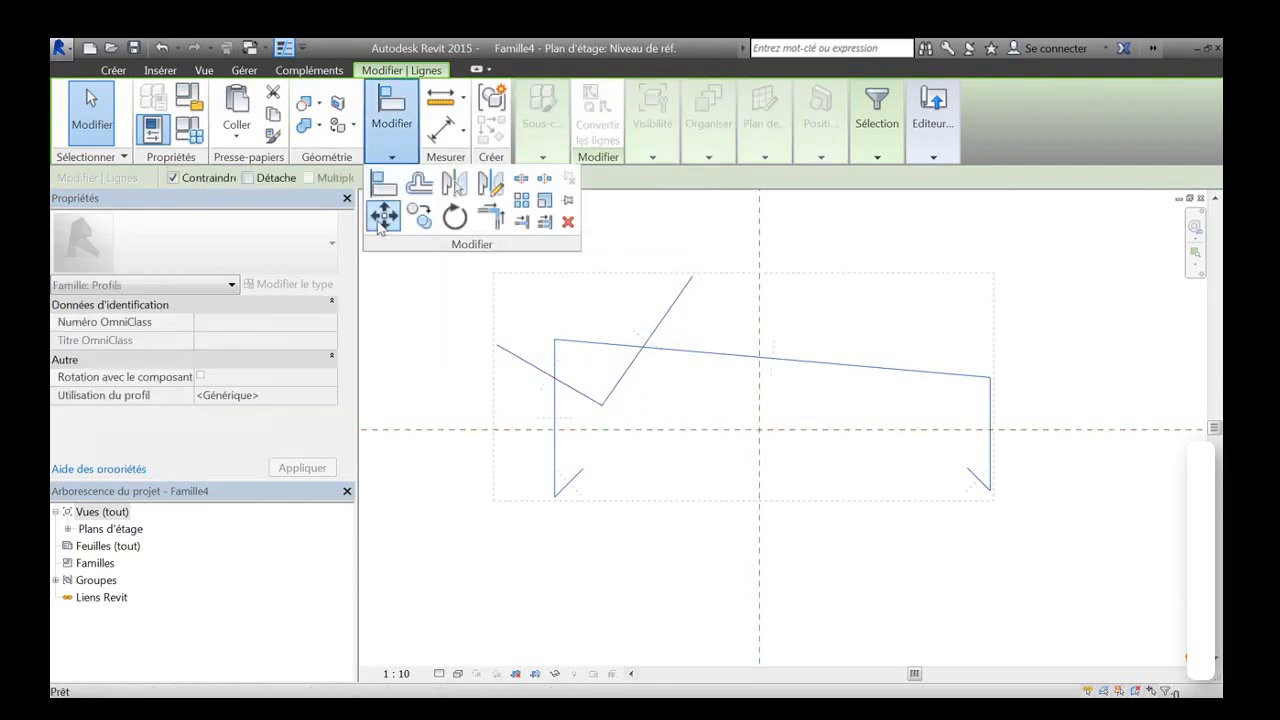
{"action": "left_click", "coordinate": [602, 405]}
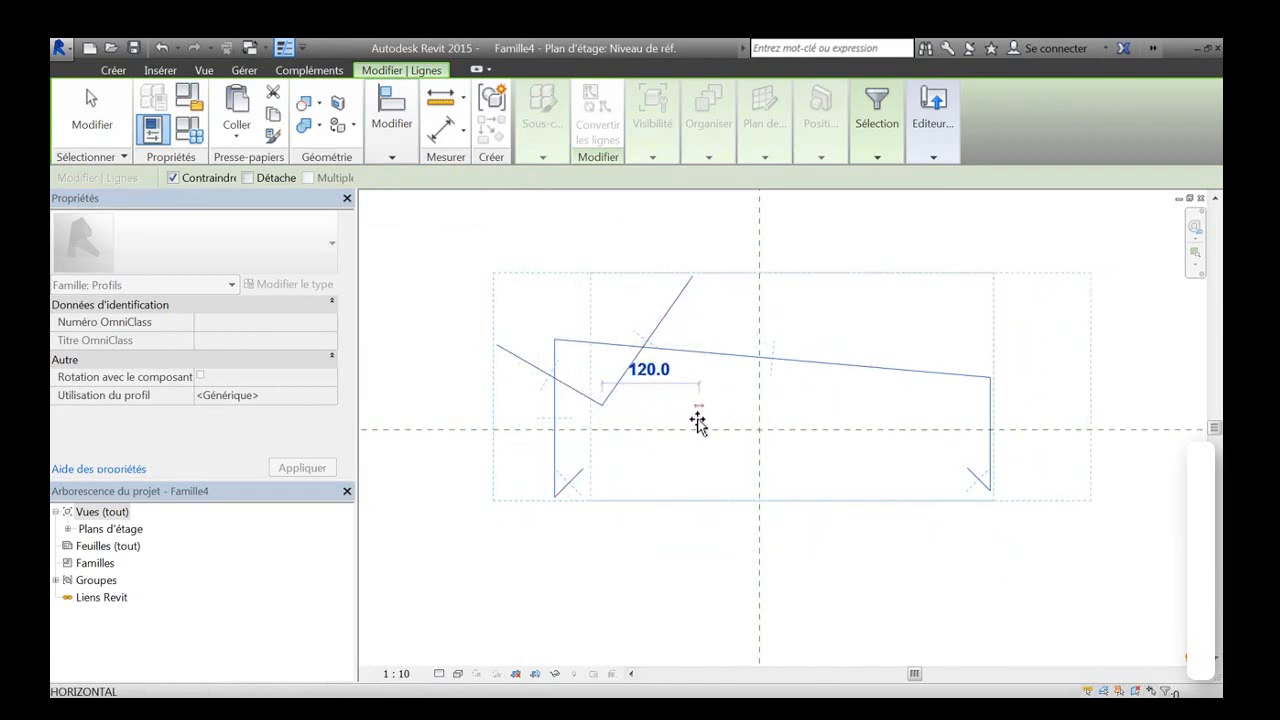
{"action": "left_click", "coordinate": [173, 178]}
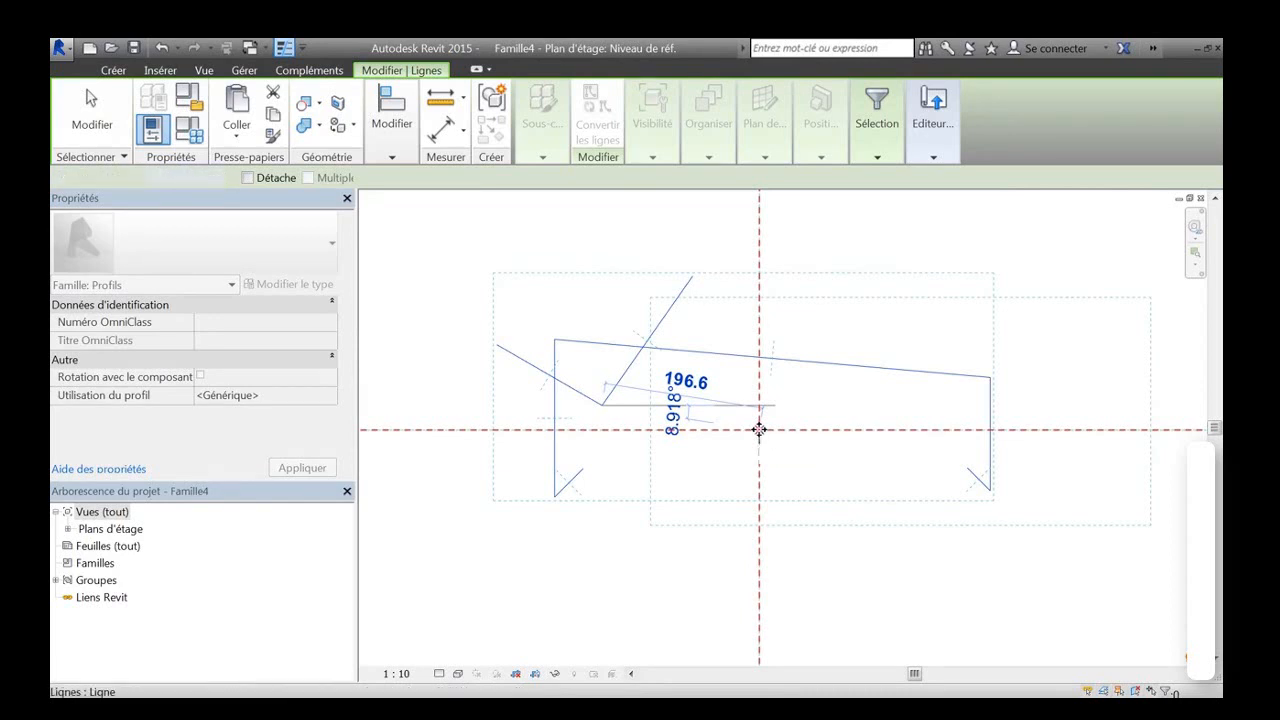
{"action": "left_click", "coordinate": [760, 430]}
{"action": "scroll", "coordinate": [832, 524], "scroll_direction": "down", "scroll_amount": 1}
{"action": "middle_click_drag", "start_coordinate": [840, 528], "coordinate": [729, 485]}
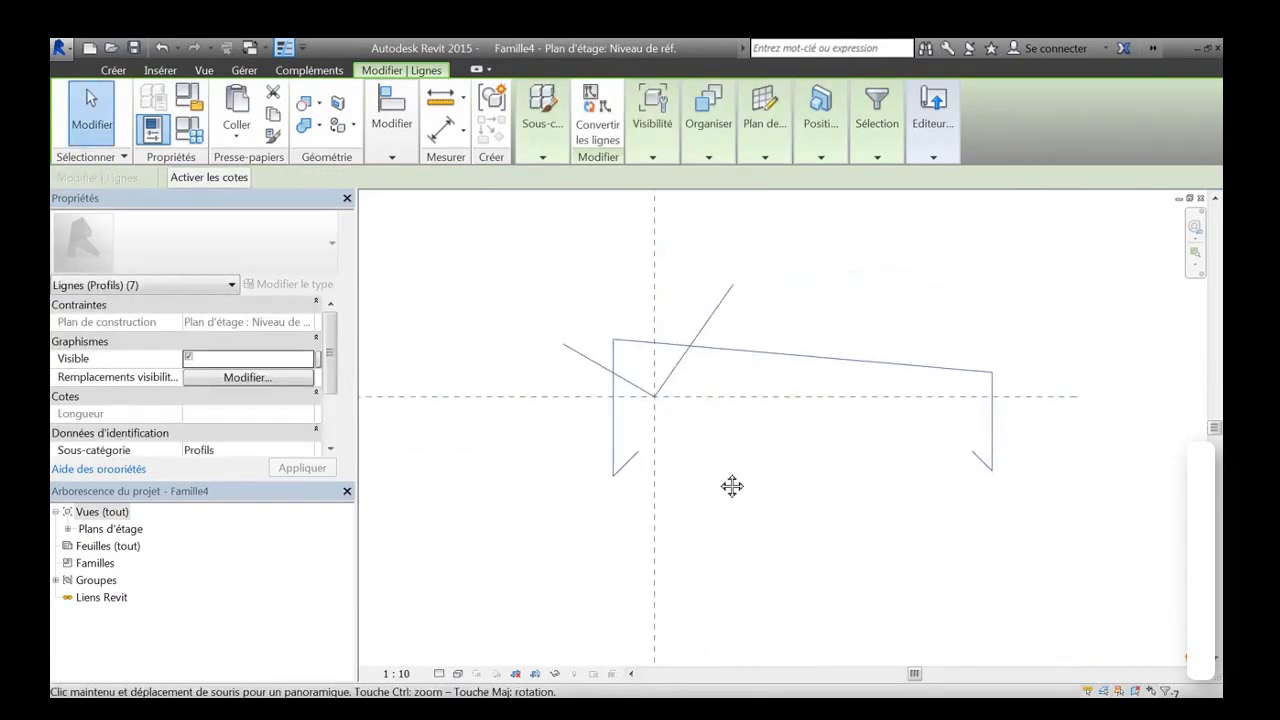
Delete the two marker lines that meet at the intersection of the reference planes.
{"action": "left_click", "coordinate": [700, 393]}
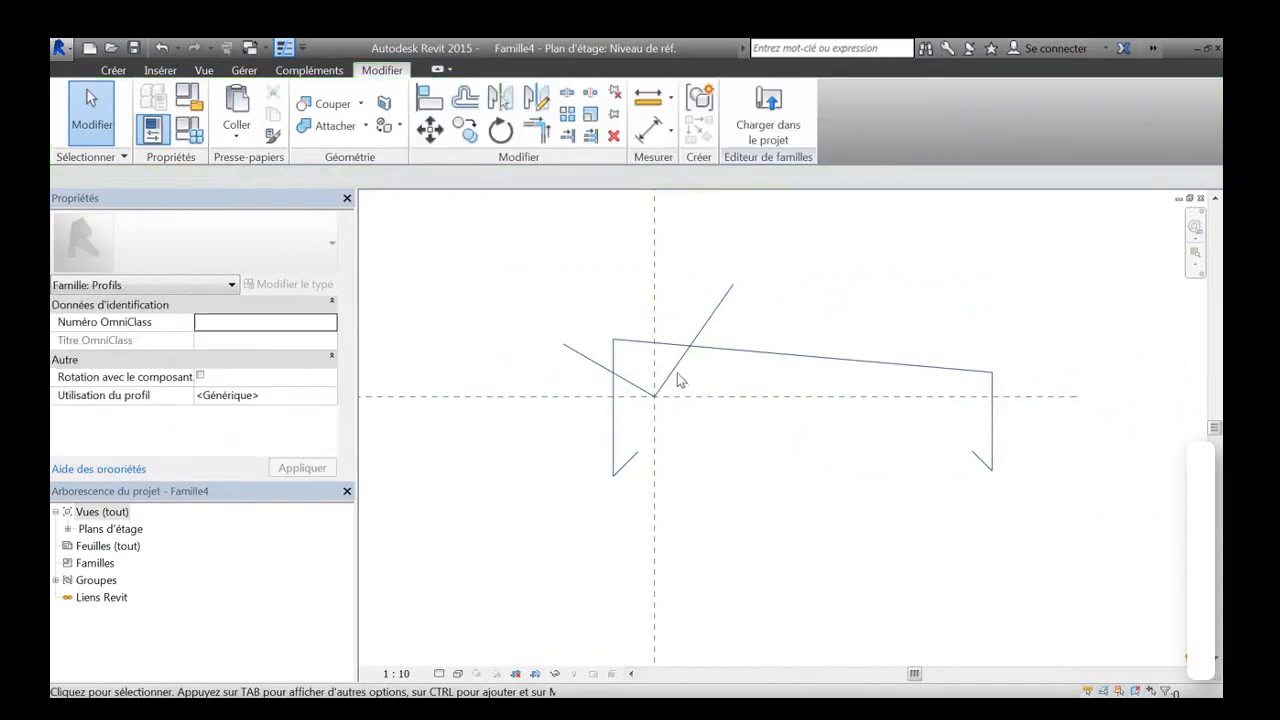
{"action": "left_click", "coordinate": [665, 382]}
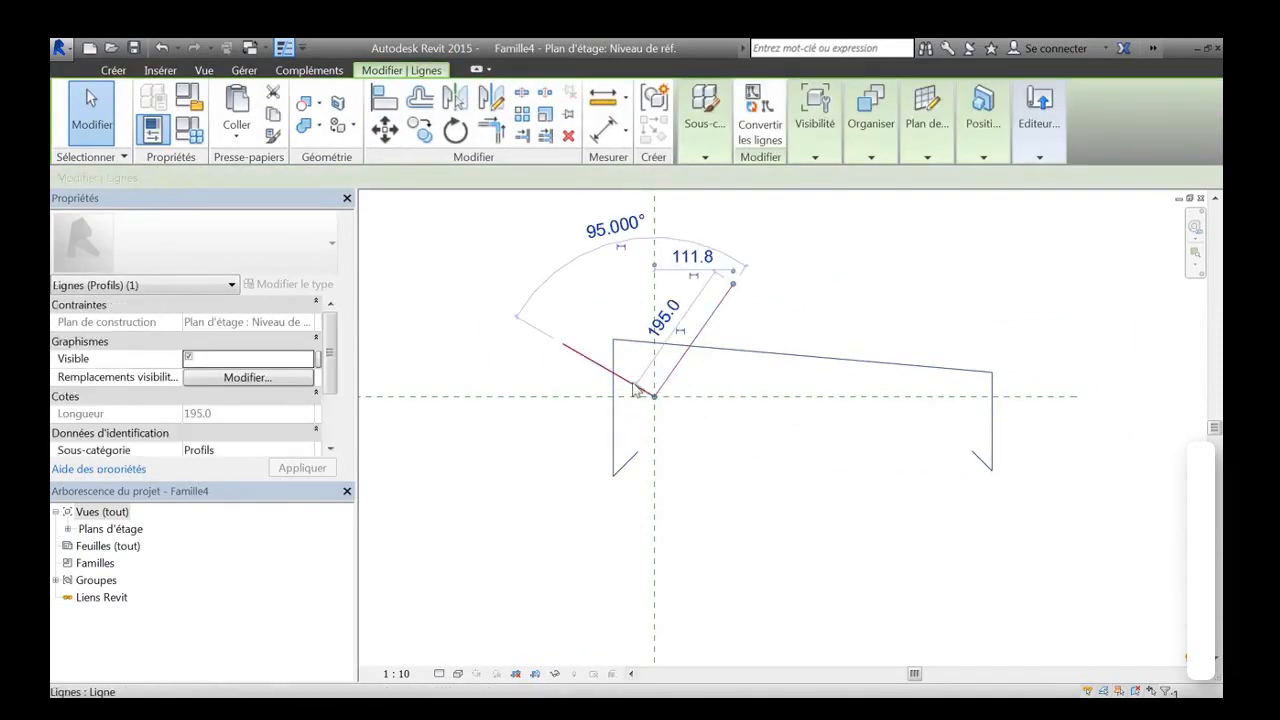
{"action": "left_click", "coordinate": [645, 391], "text": "ctrl"}
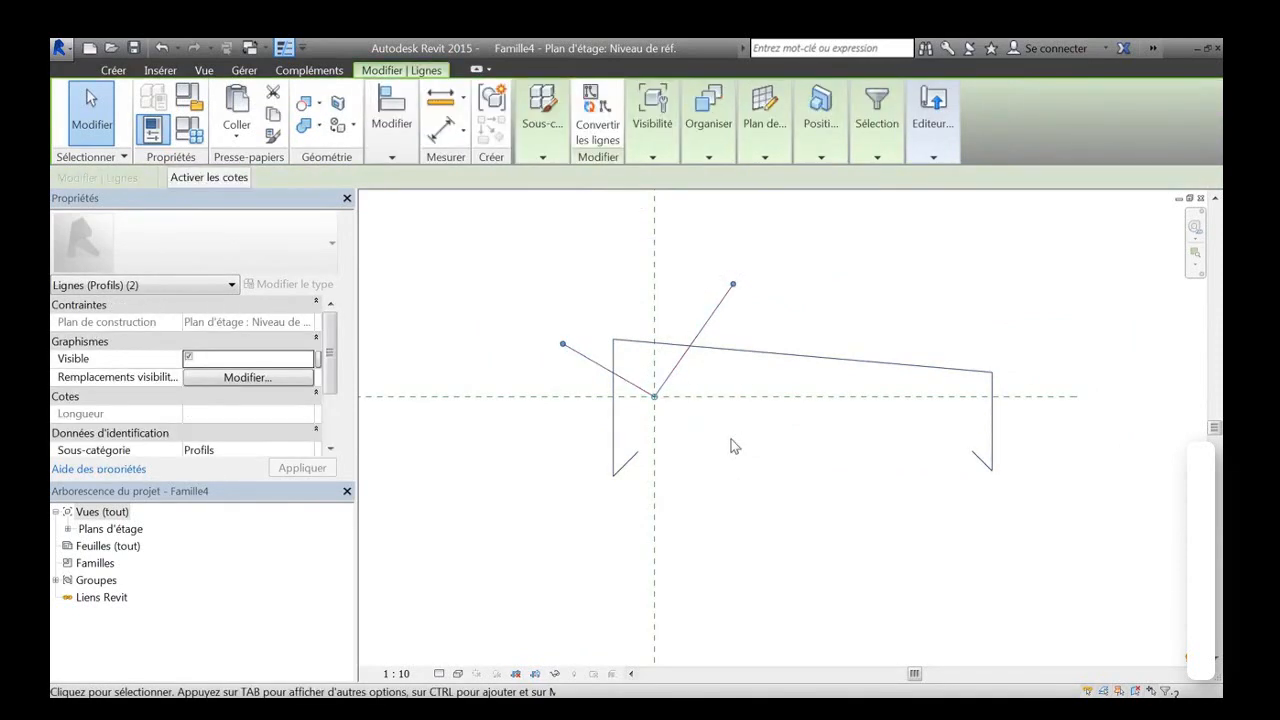
{"action": "key", "text": "Delete"}
{"action": "middle_click_drag", "start_coordinate": [746, 466], "coordinate": [694, 460]}
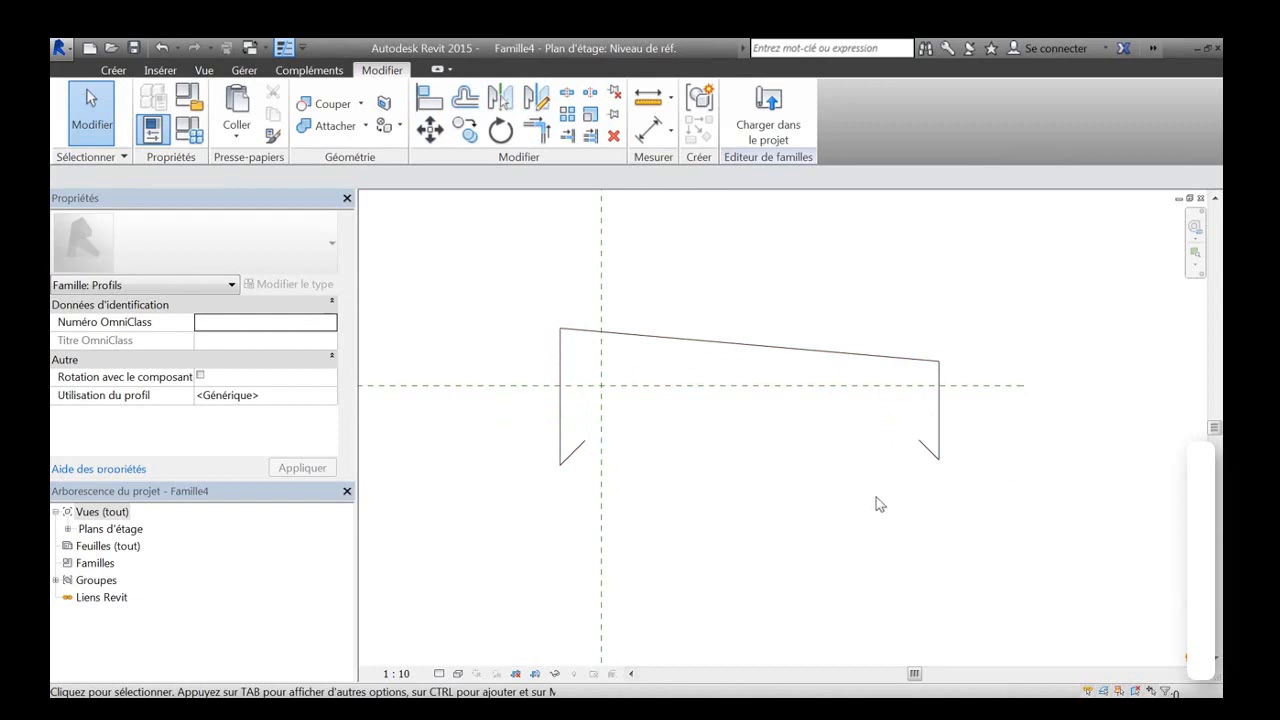
Offset copies of the coping's sides, sloped top and angled returns inward by 10.
{"action": "left_click", "coordinate": [120, 74]}
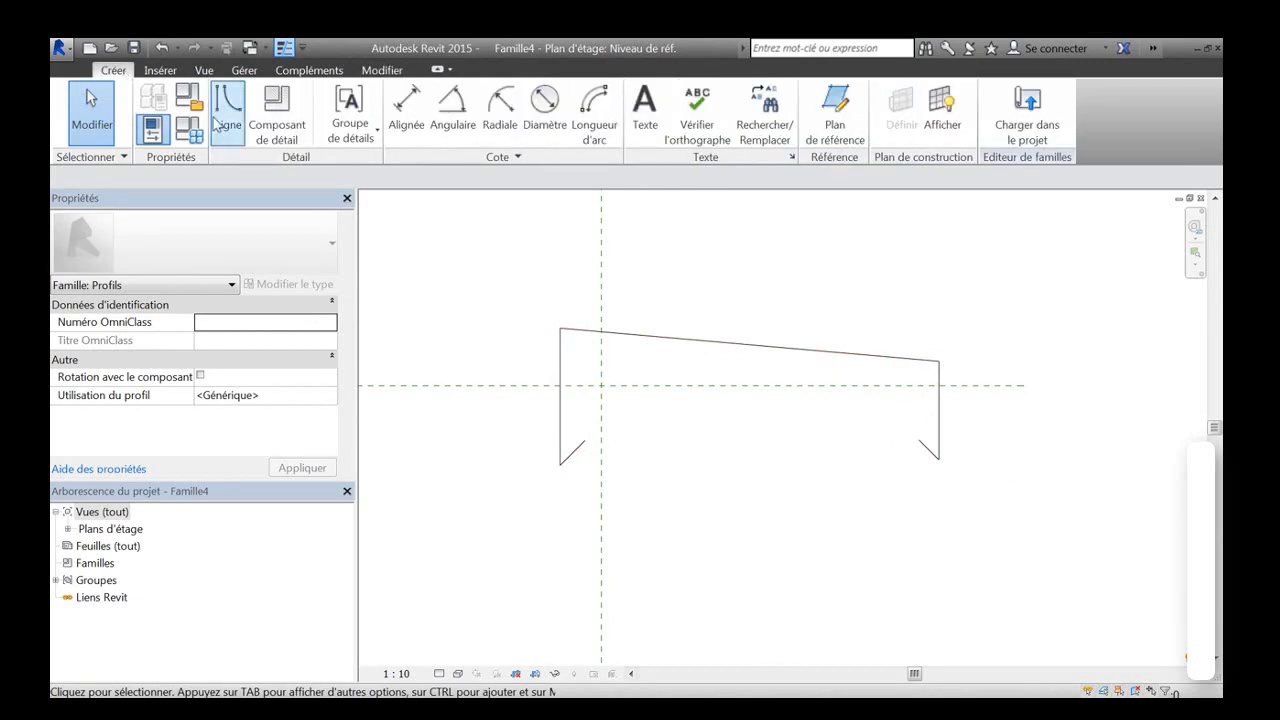
{"action": "left_click", "coordinate": [381, 72]}
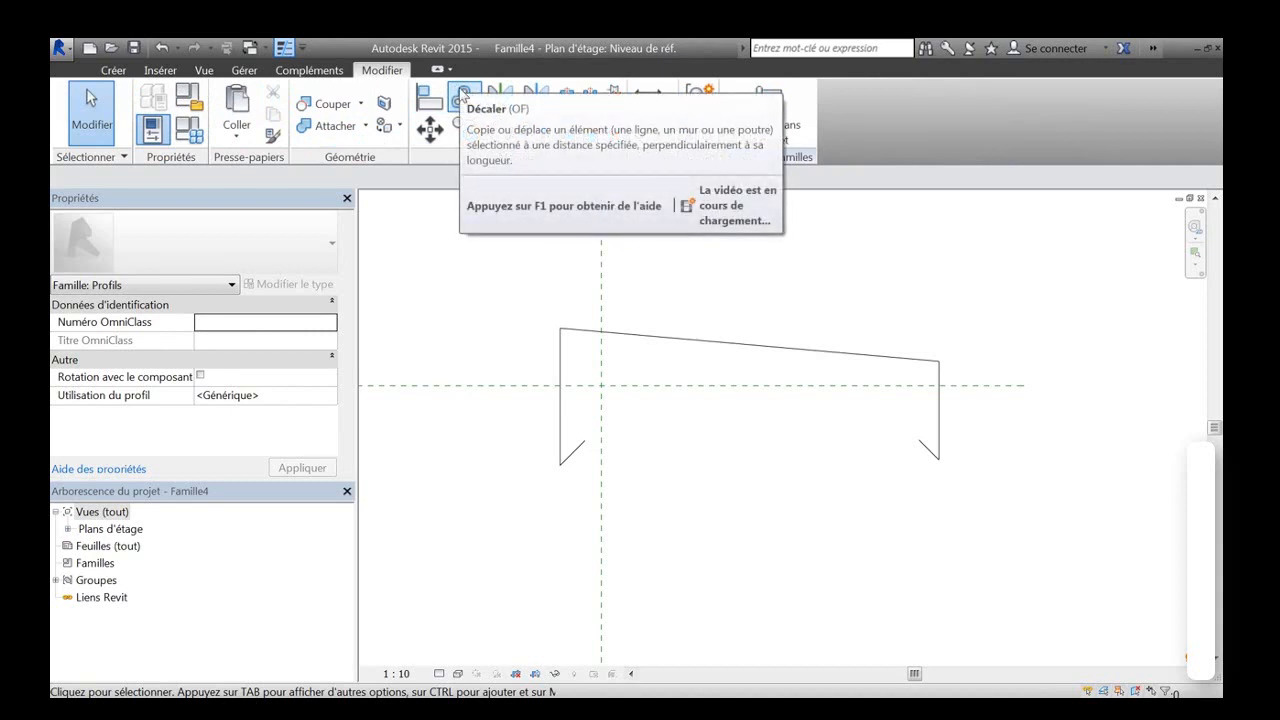
{"action": "left_click", "coordinate": [463, 95]}
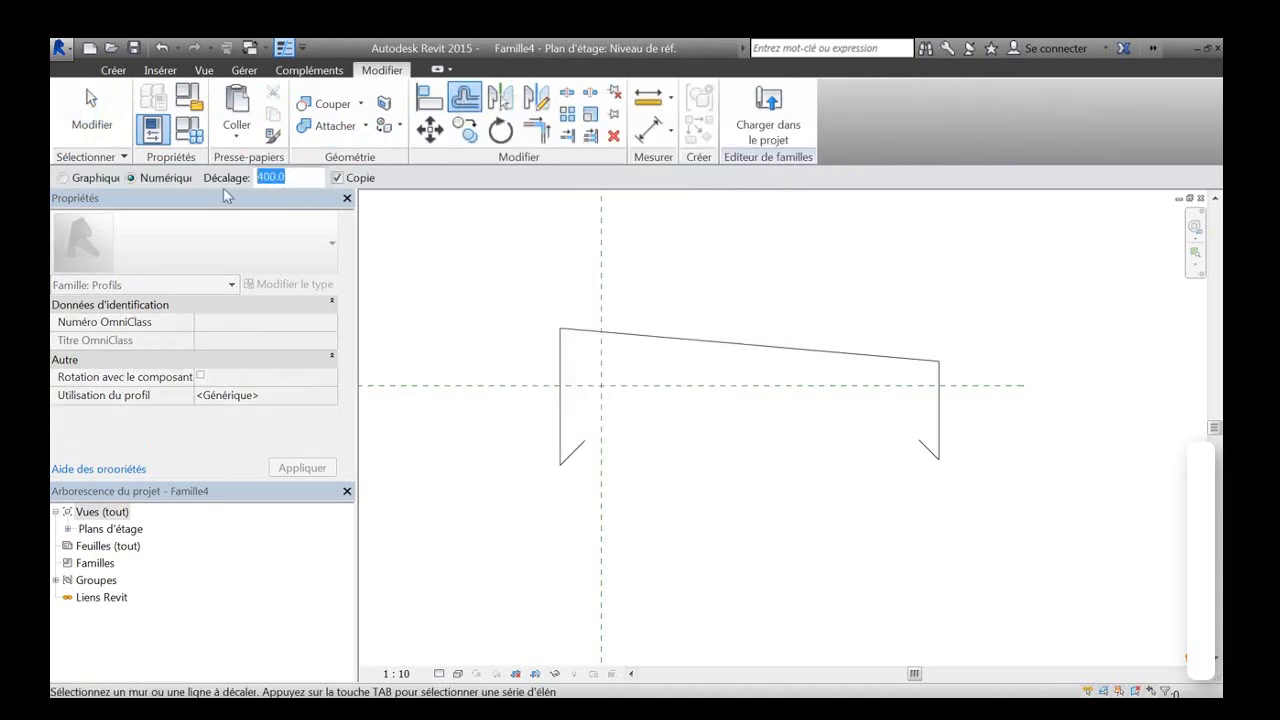
{"action": "left_click", "coordinate": [562, 432]}
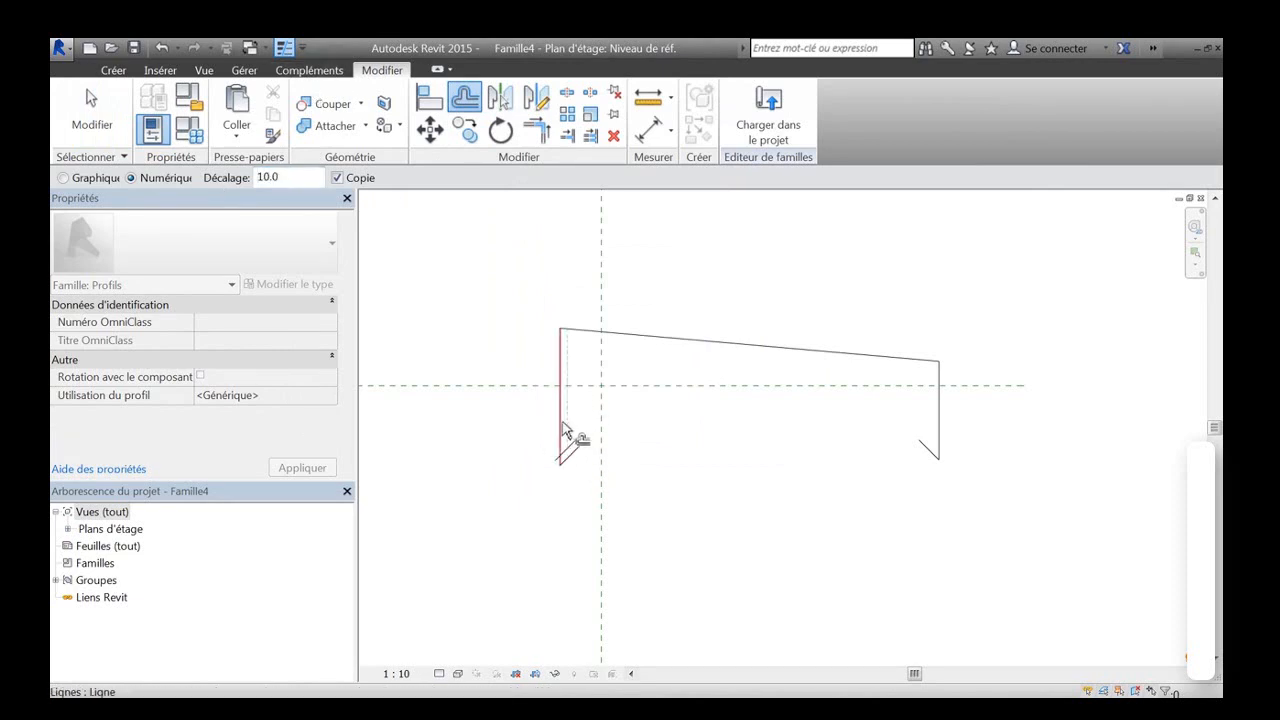
{"action": "left_click", "coordinate": [648, 342]}
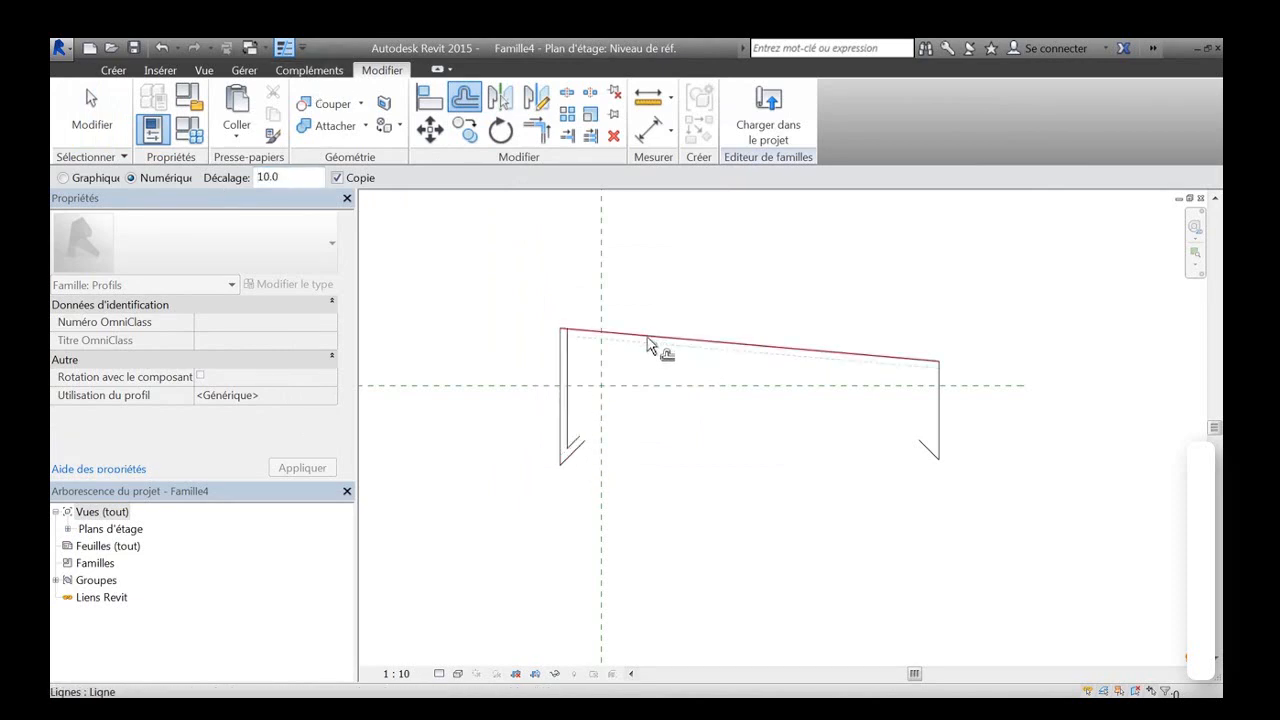
{"action": "left_click", "coordinate": [938, 430]}
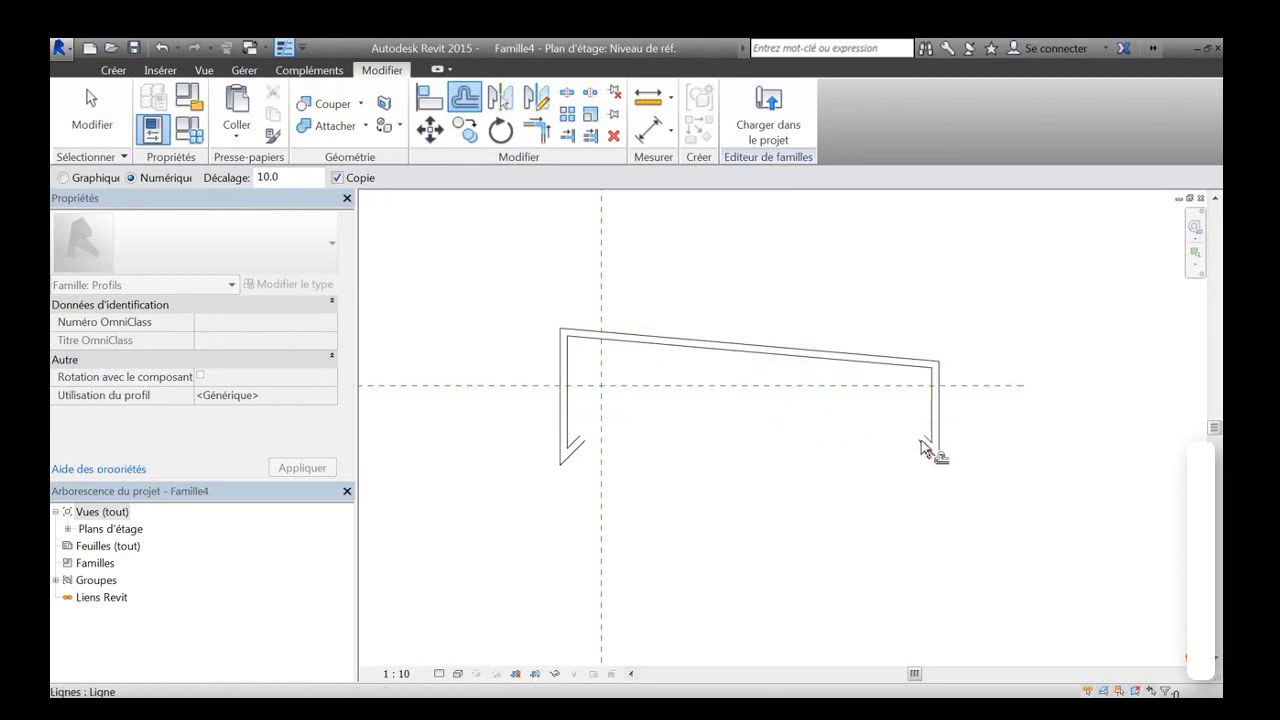
{"action": "scroll", "coordinate": [658, 470], "scroll_direction": "up", "scroll_amount": 2}
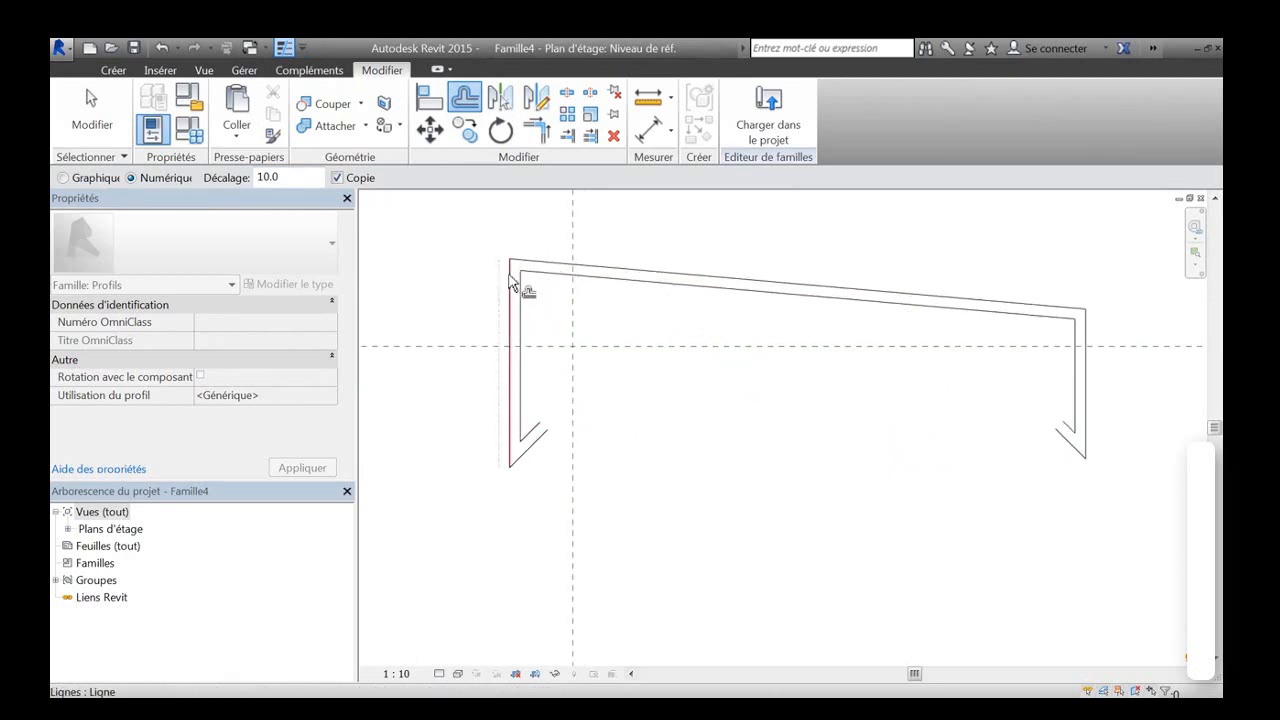
Draw a line closing the end of the coping's left angled return and trim it flush with the outer return line.
{"action": "left_click", "coordinate": [116, 70]}
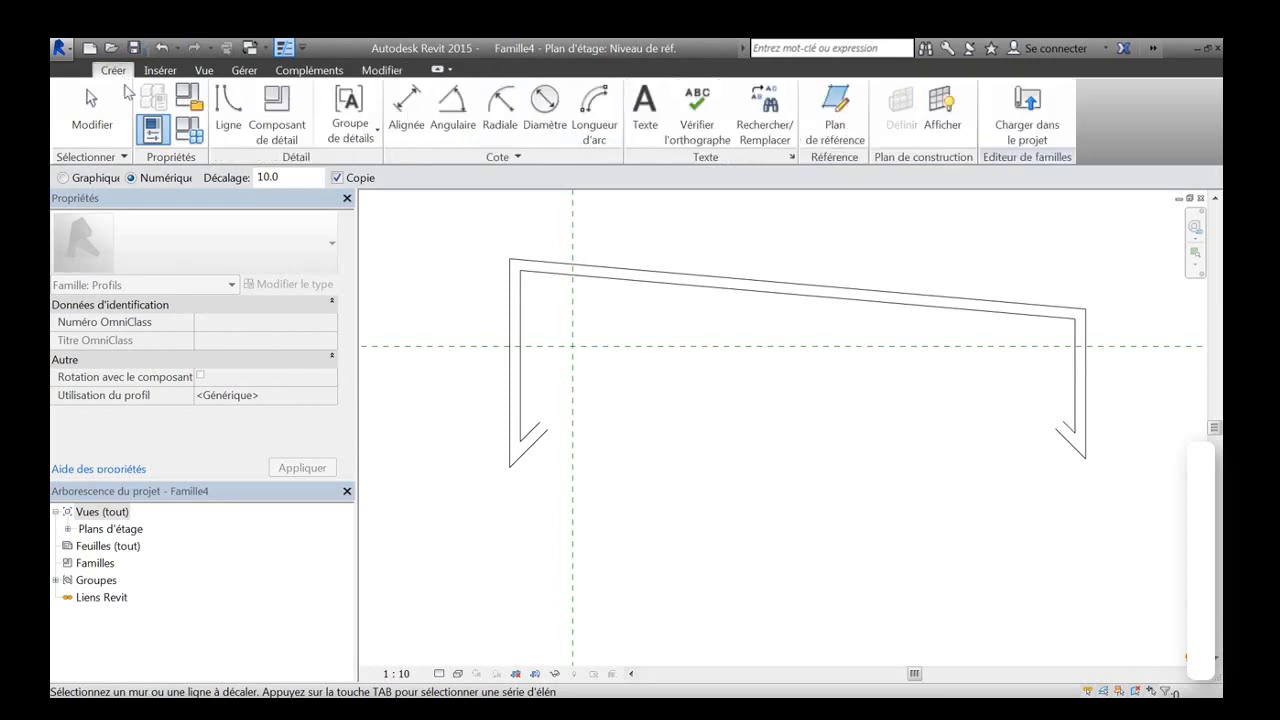
{"action": "left_click", "coordinate": [226, 105]}
{"action": "left_click", "coordinate": [539, 425]}
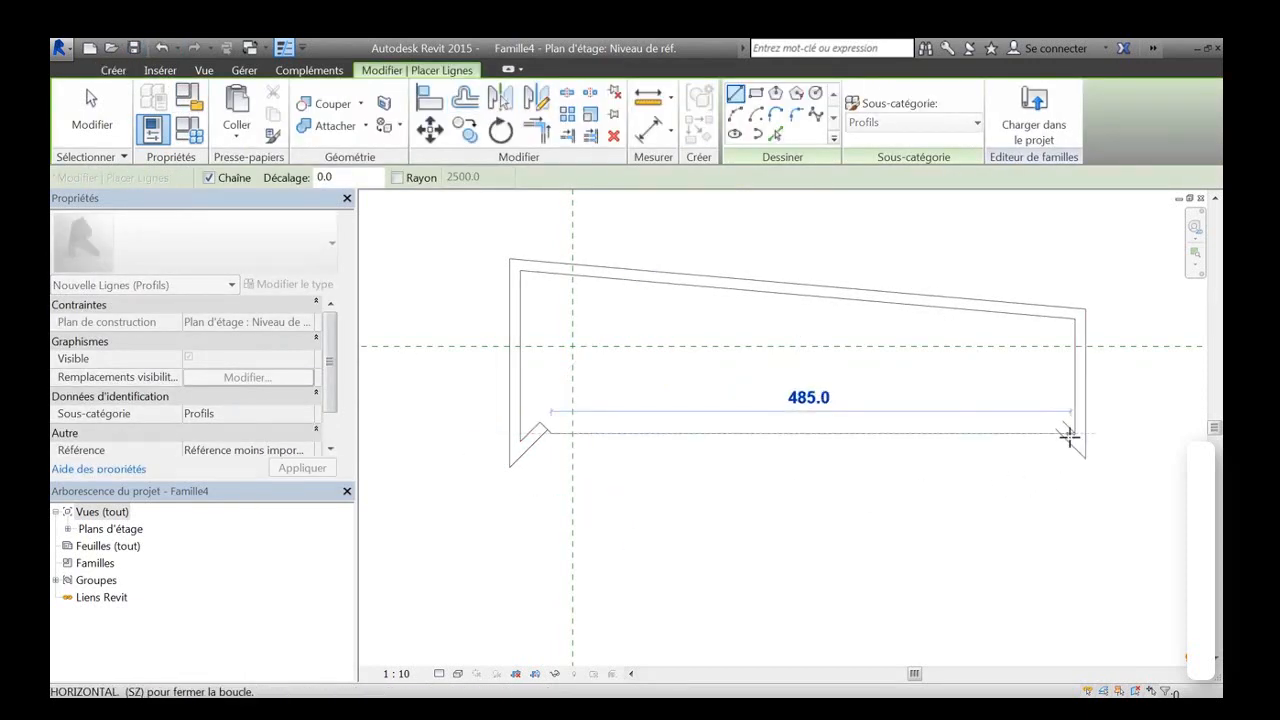
{"action": "key", "text": "Escape"}
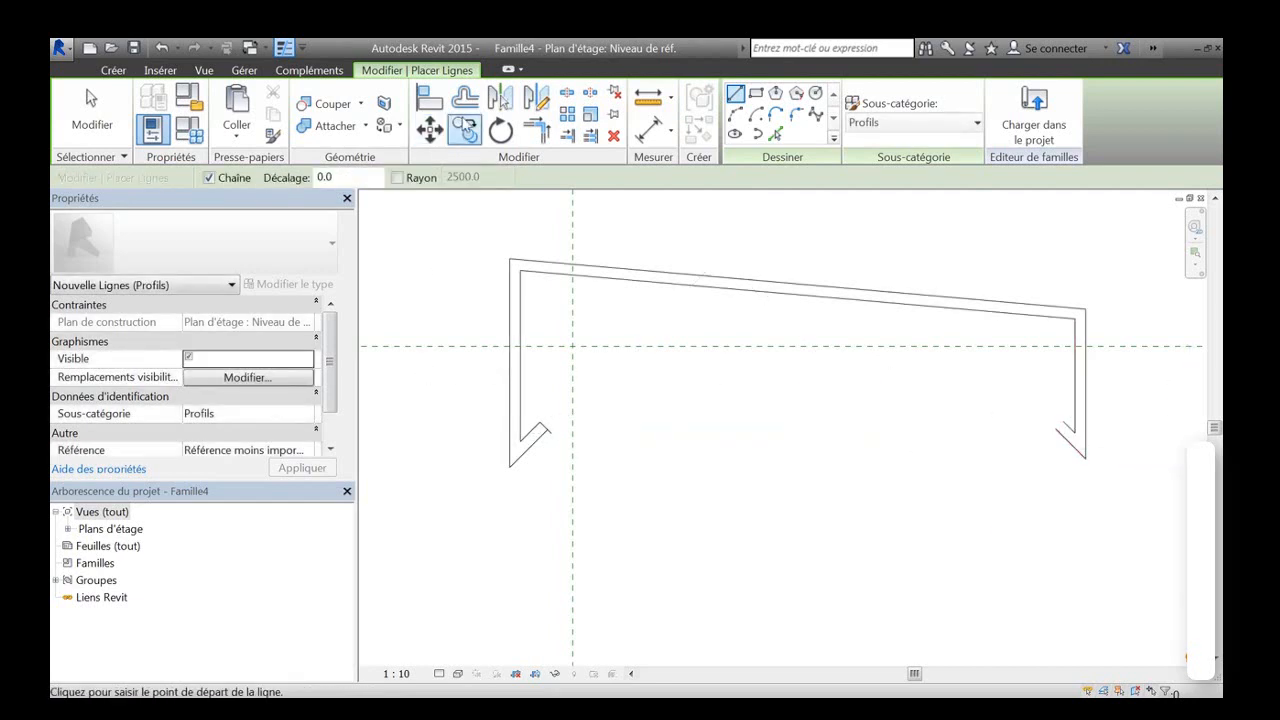
{"action": "left_click", "coordinate": [536, 128]}
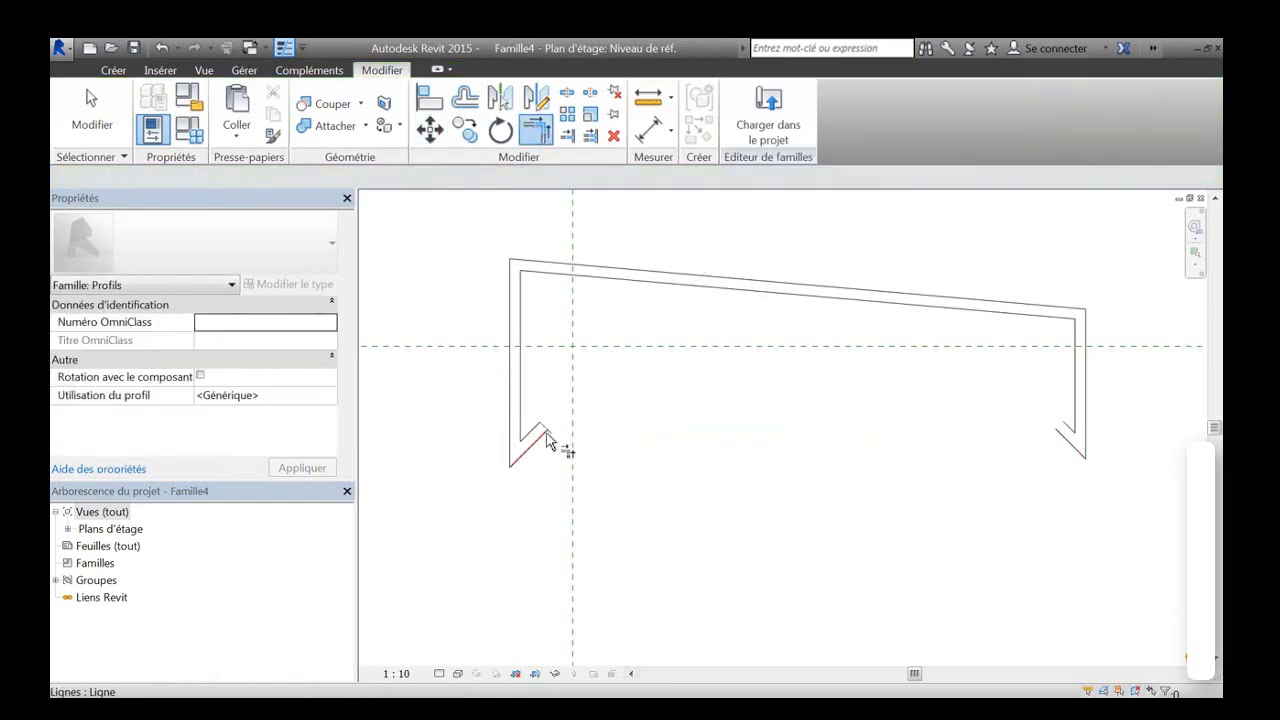
Draw a short line closing the open end of the coping's right angled return.
{"action": "left_click", "coordinate": [113, 70]}
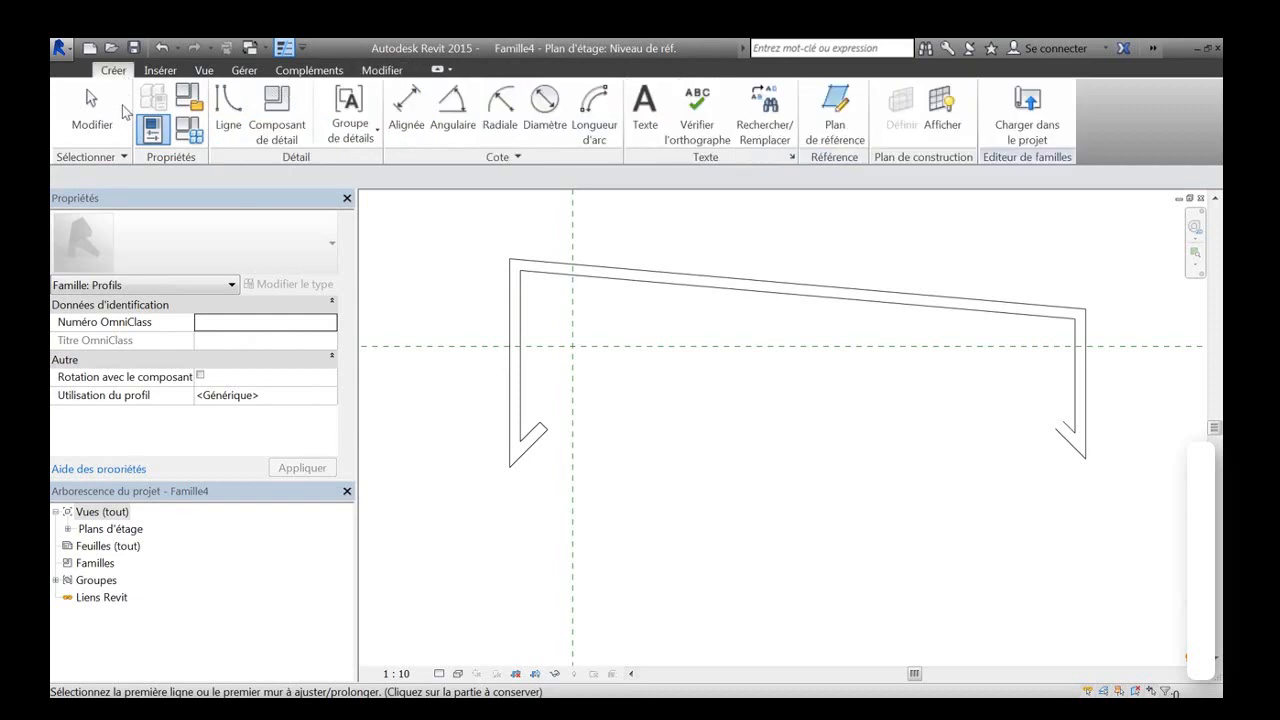
{"action": "left_click", "coordinate": [228, 110]}
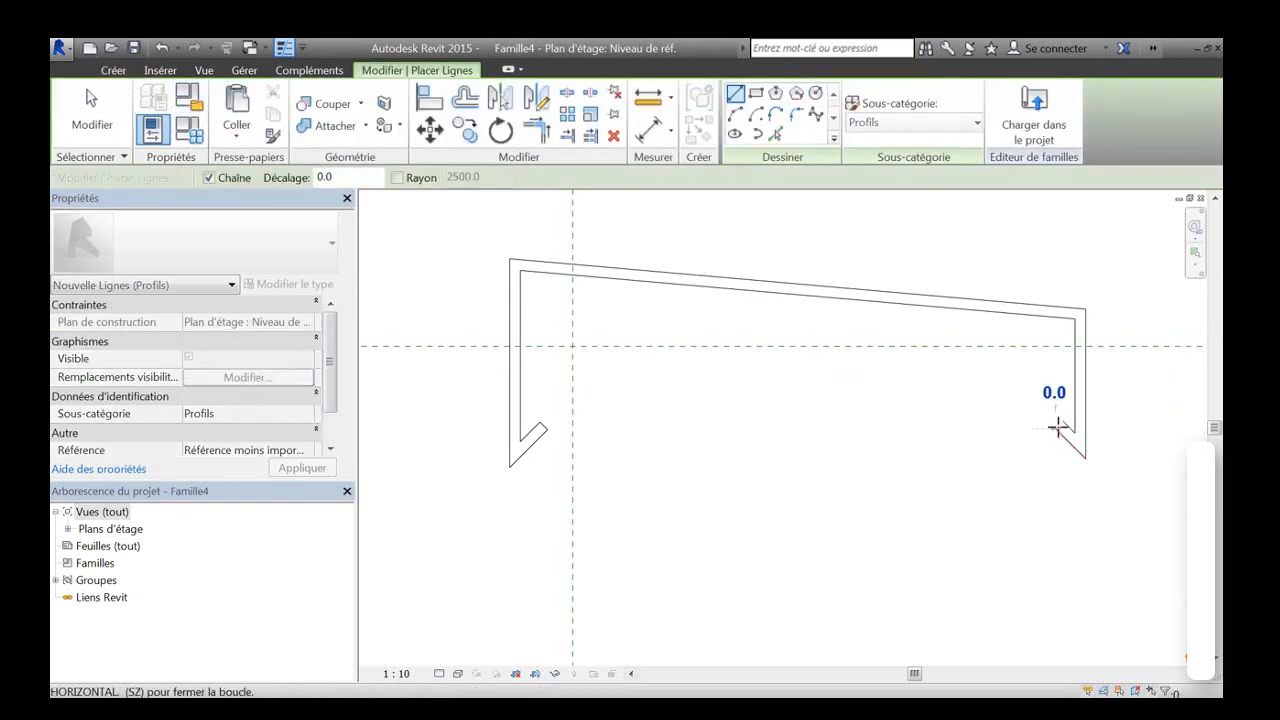
{"action": "left_click", "coordinate": [1057, 428]}
{"action": "key", "text": "Escape"}
{"action": "key", "text": "Escape"}
{"action": "scroll", "coordinate": [819, 483], "scroll_direction": "down", "scroll_amount": 3}
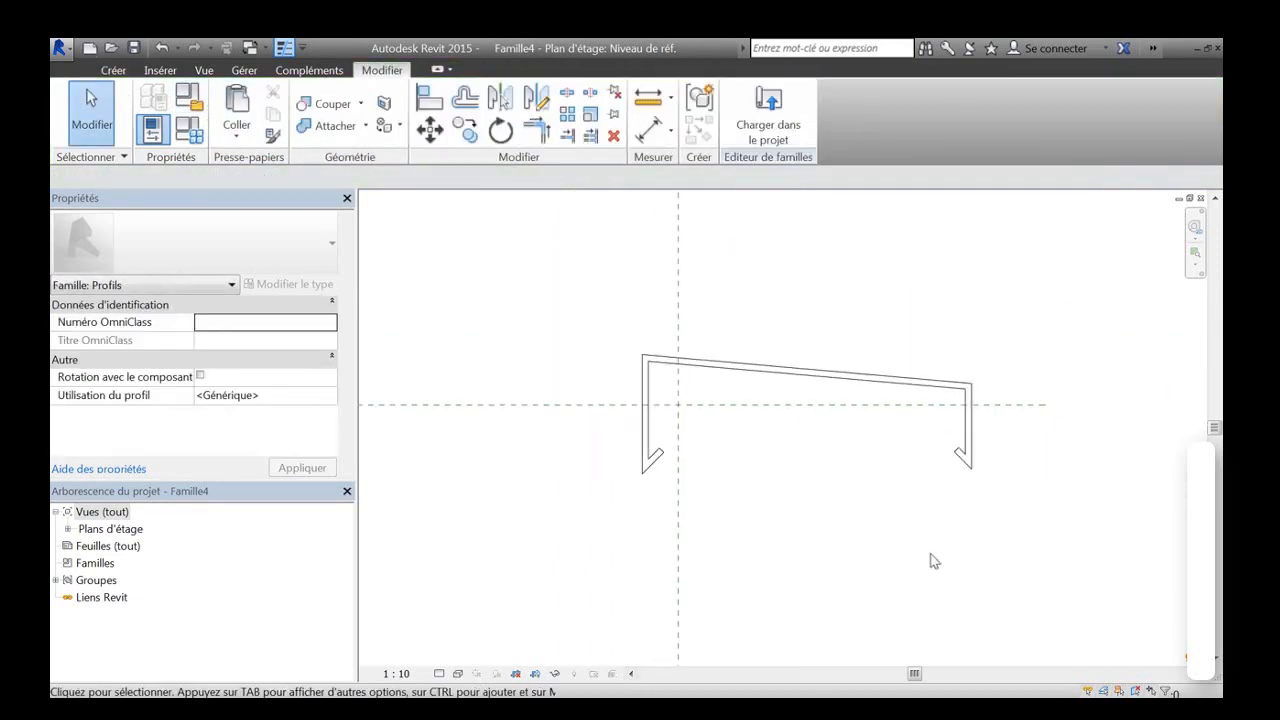
{"action": "middle_click_drag", "start_coordinate": [931, 560], "coordinate": [791, 563]}
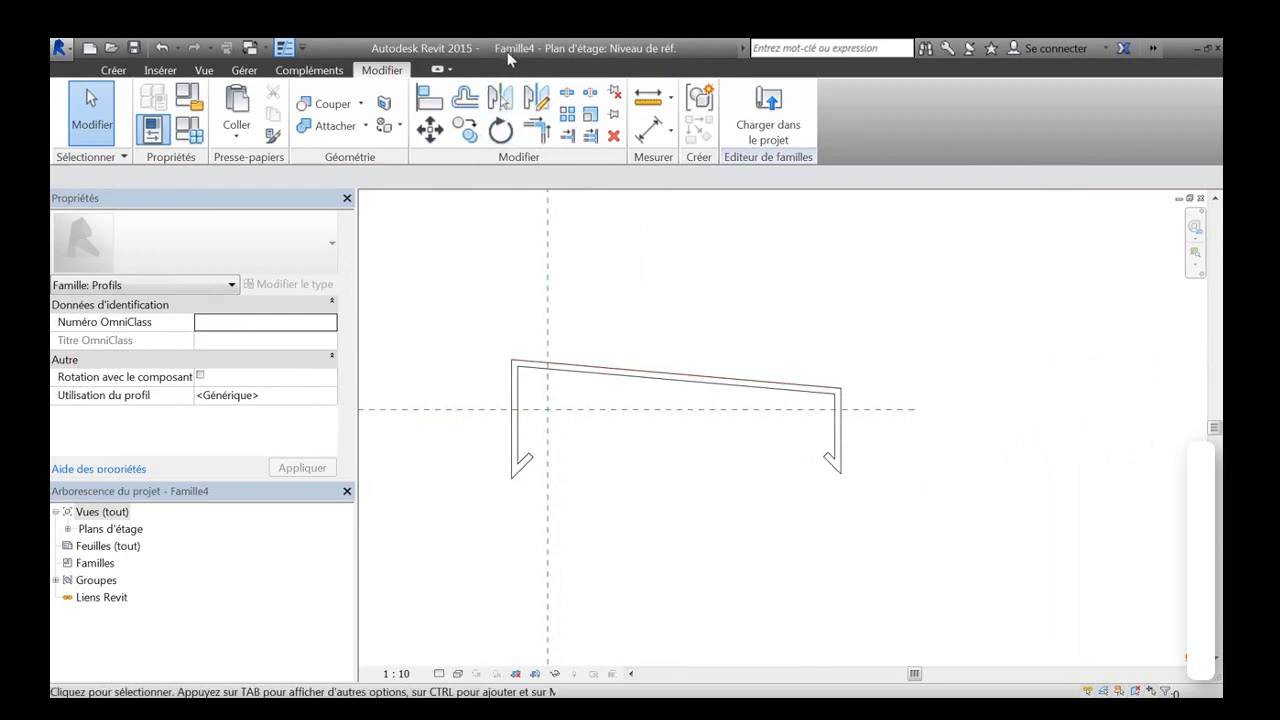
Save the profile family as Couvre mur alu in the Data Elephorm folder.
{"action": "left_click", "coordinate": [133, 48]}
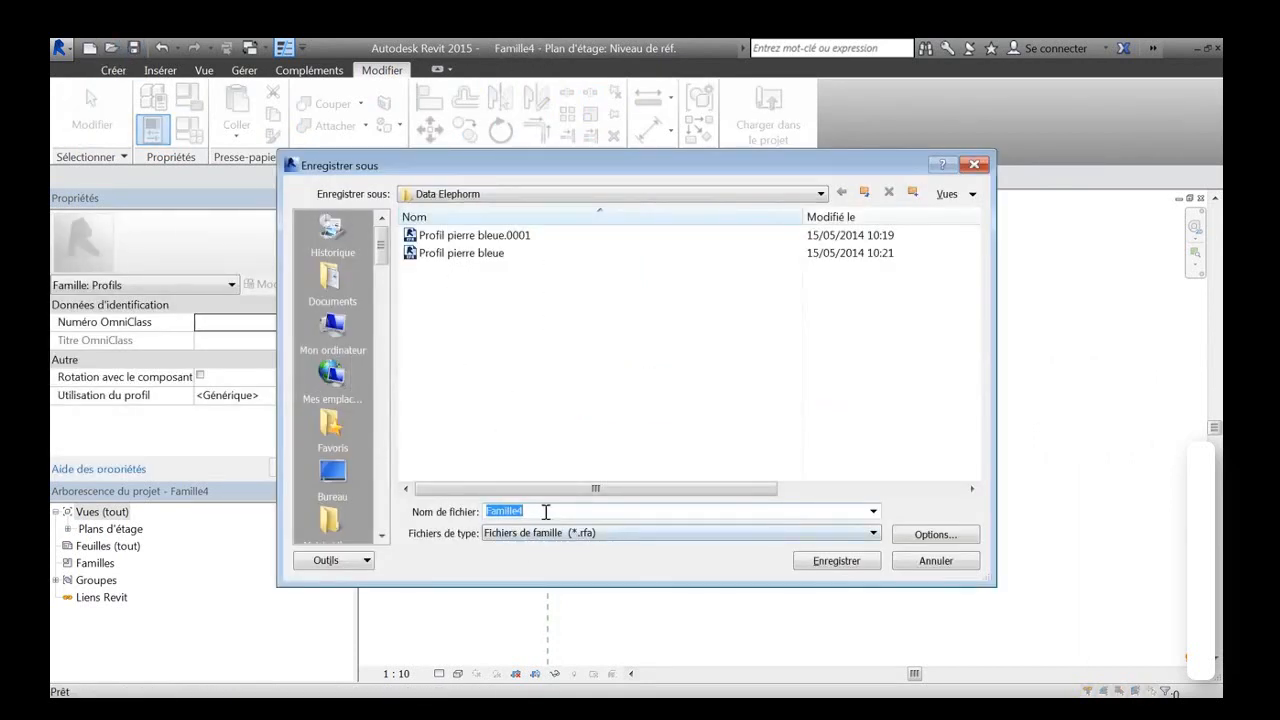
{"action": "left_click_drag", "start_coordinate": [530, 511], "coordinate": [436, 512]}
{"action": "type", "text": "Couvre mur alu"}
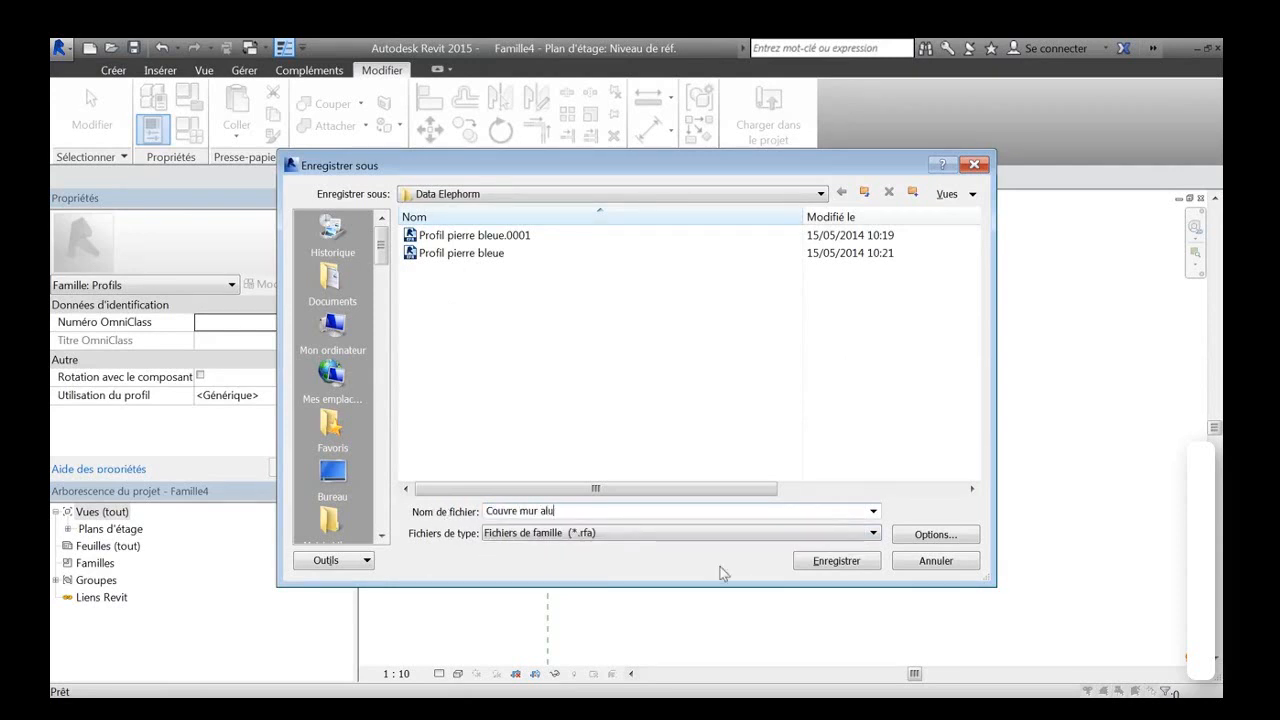
{"action": "left_click", "coordinate": [838, 561]}
Load the coping profile family into Projet1 and locate it among the project's profile families.
{"action": "left_click", "coordinate": [768, 115]}
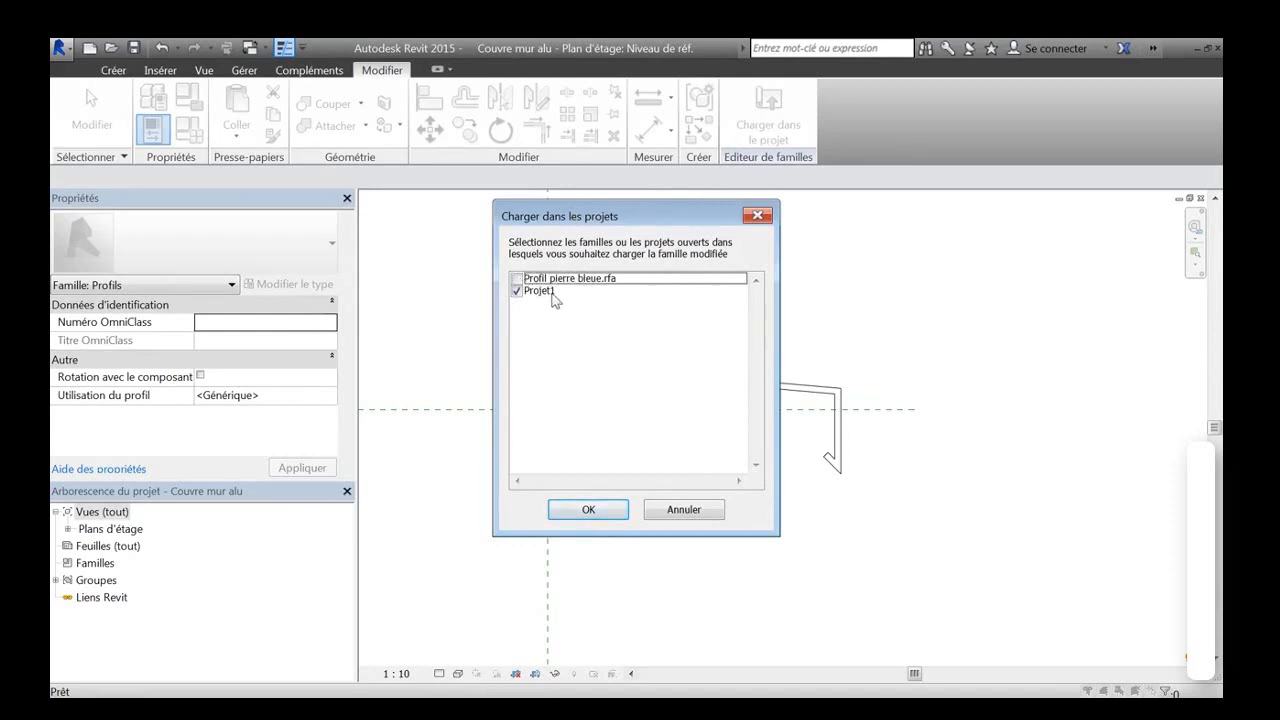
{"action": "left_click", "coordinate": [589, 510]}
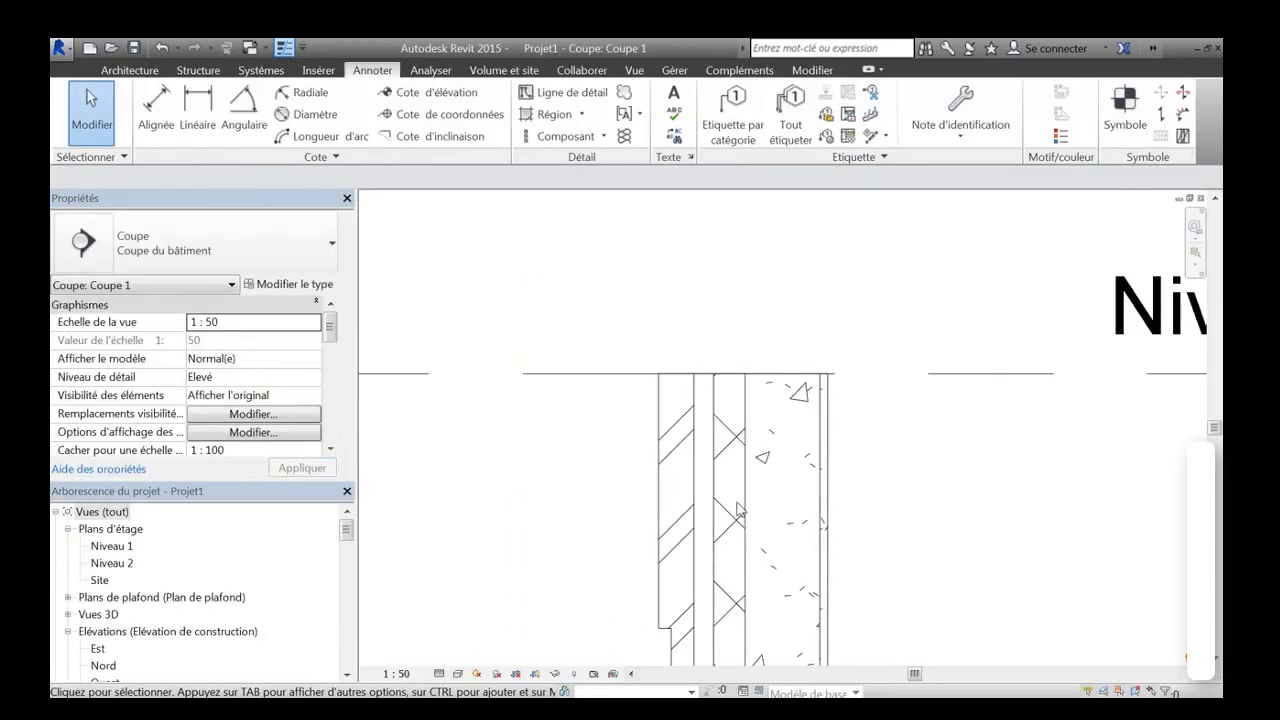
{"action": "scroll", "coordinate": [705, 478], "scroll_direction": "down", "scroll_amount": 3}
{"action": "middle_click_drag", "start_coordinate": [645, 501], "coordinate": [713, 420]}
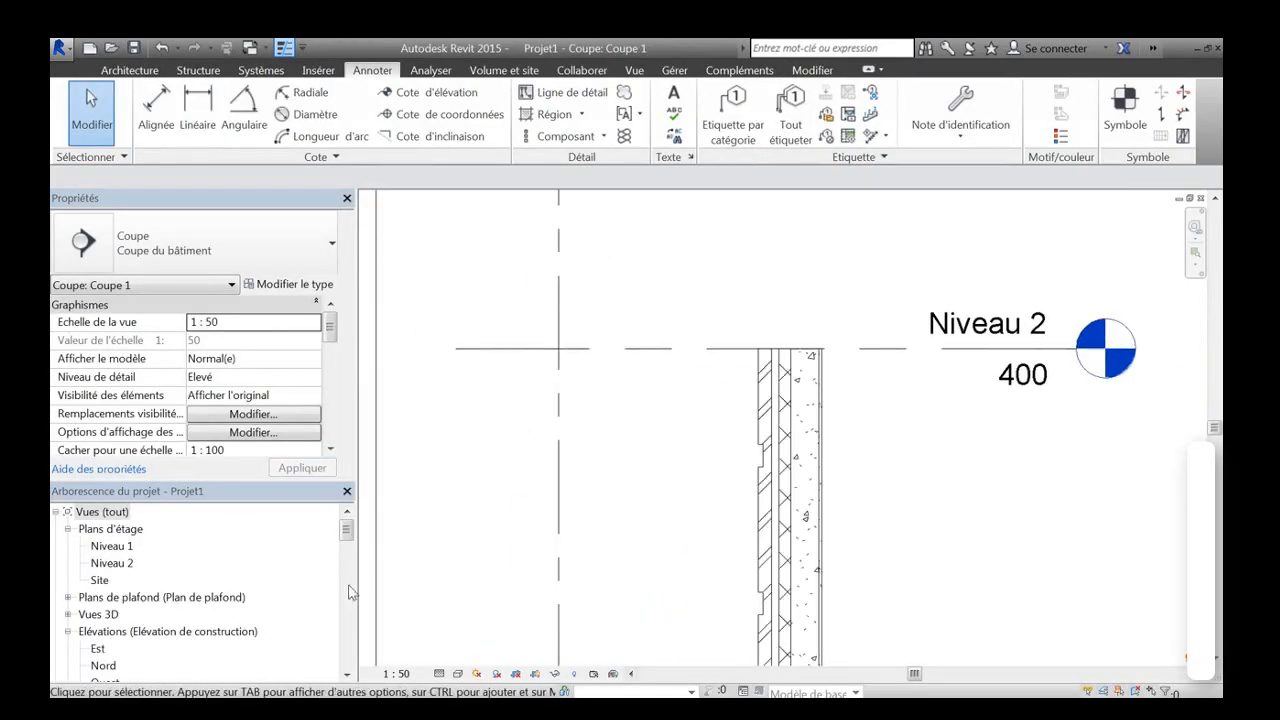
{"action": "left_click_drag", "start_coordinate": [349, 538], "coordinate": [346, 613]}
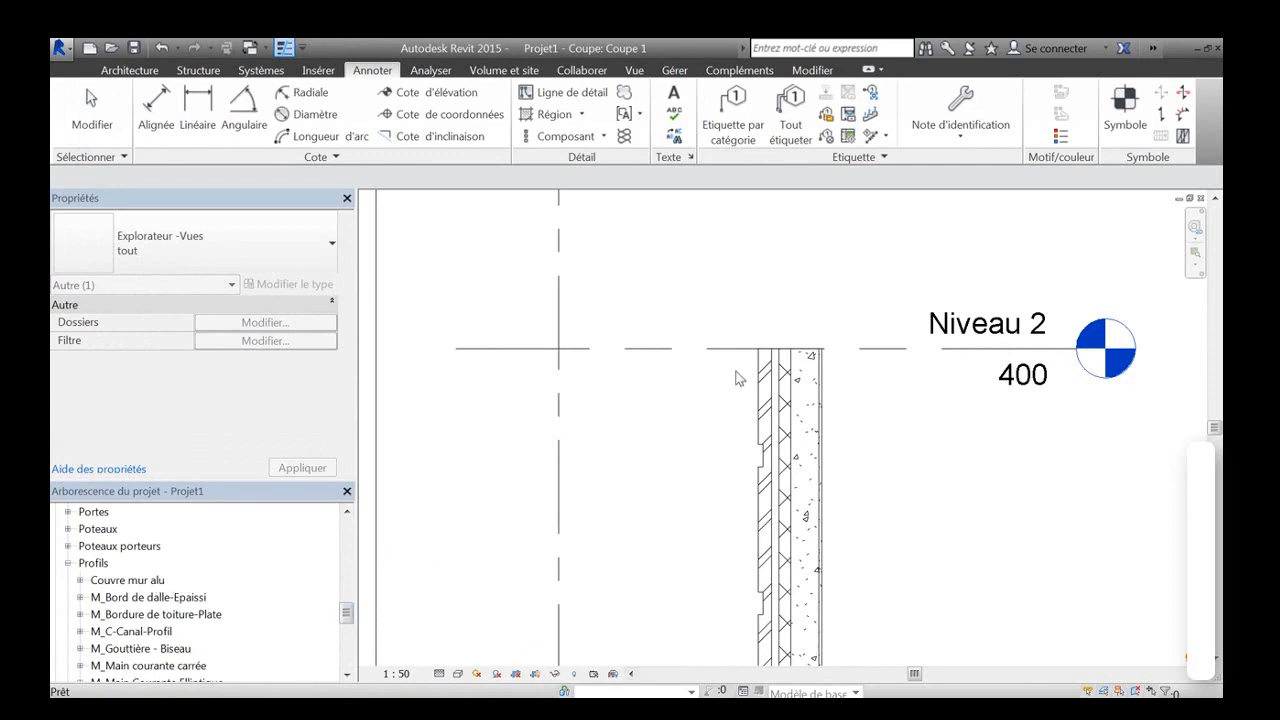
Open the sweep profile settings (Profils en relief) in the structure of the Mur composite wall type.
{"action": "left_click", "coordinate": [775, 385]}
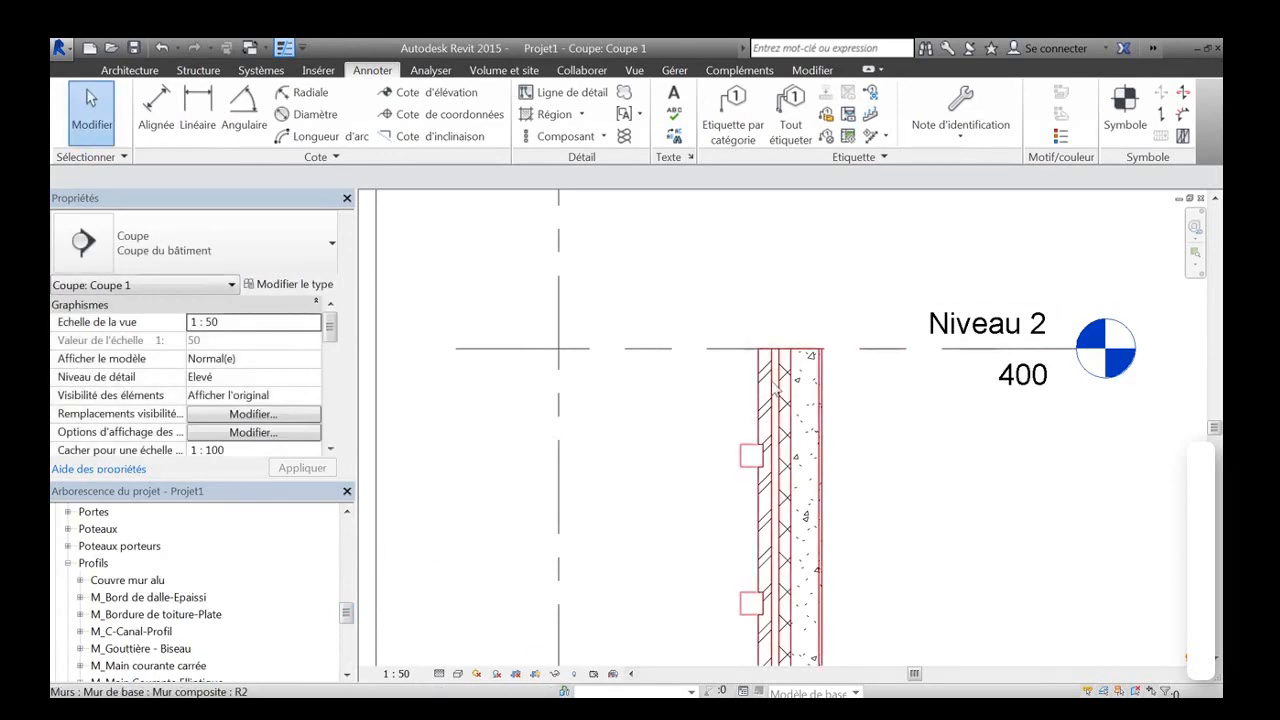
{"action": "left_click", "coordinate": [775, 388]}
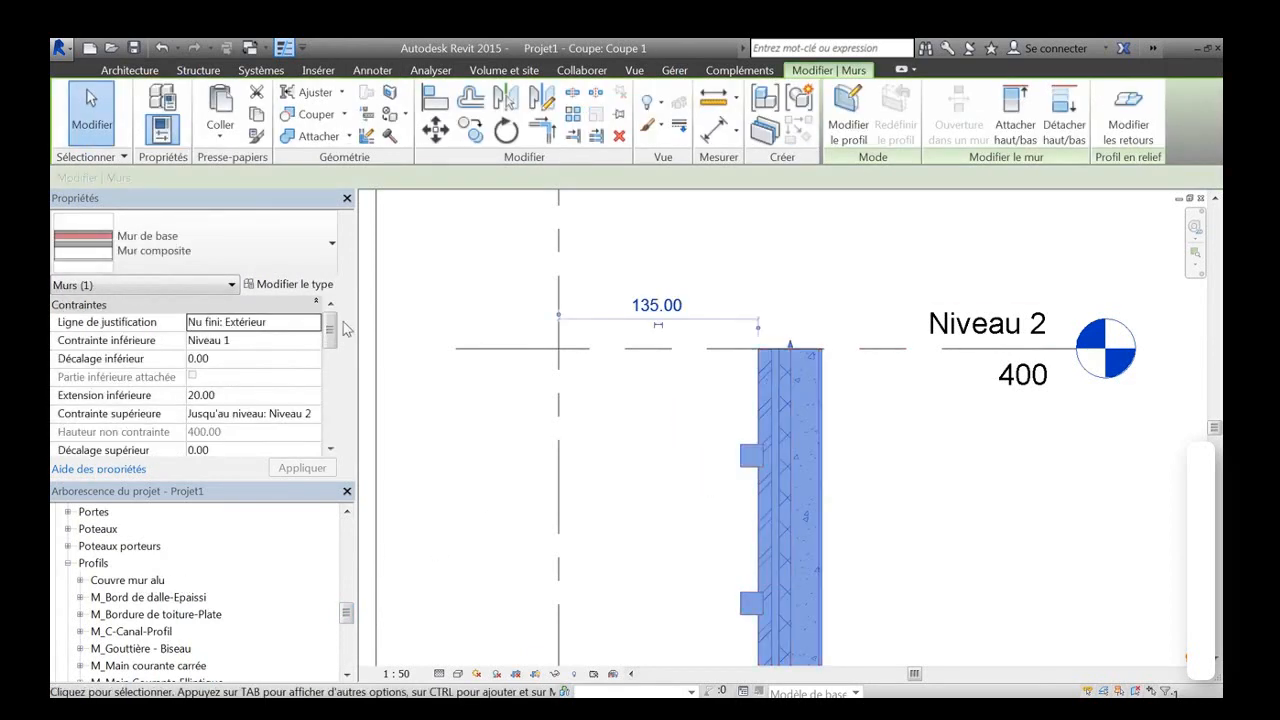
{"action": "left_click", "coordinate": [292, 284]}
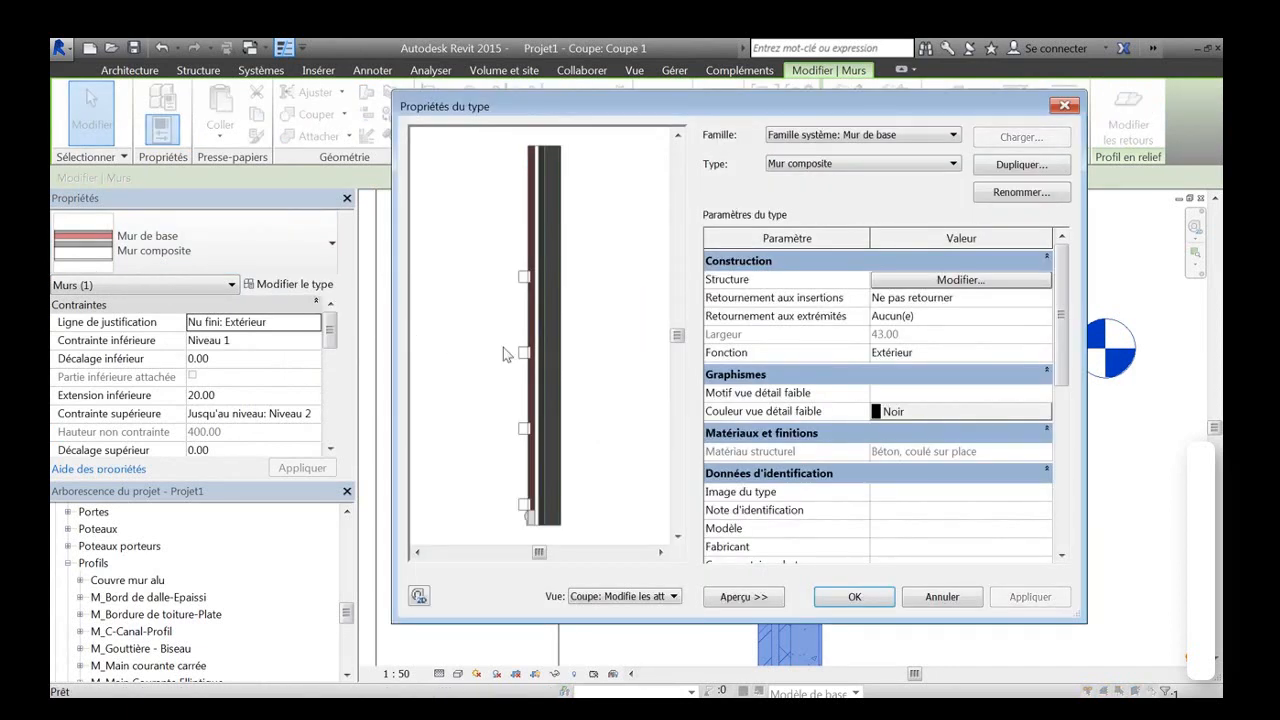
{"action": "scroll", "coordinate": [600, 215], "scroll_direction": "up", "scroll_amount": 5}
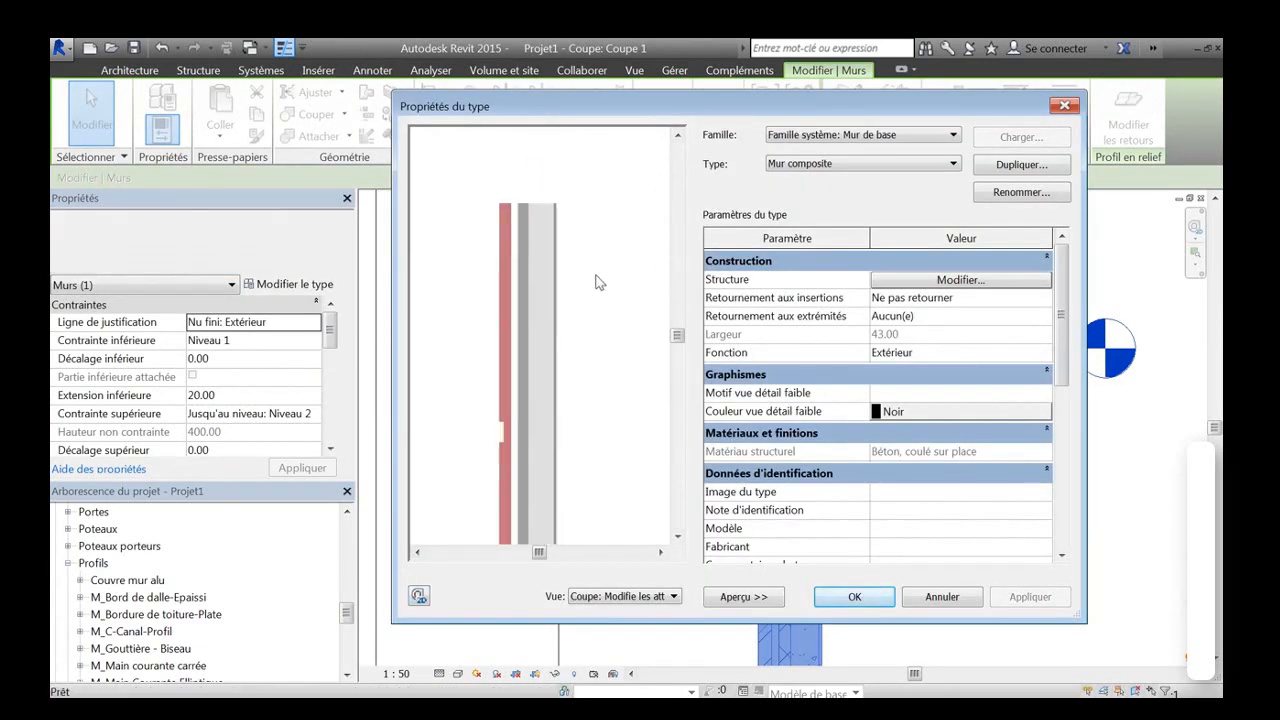
{"action": "left_click", "coordinate": [955, 281]}
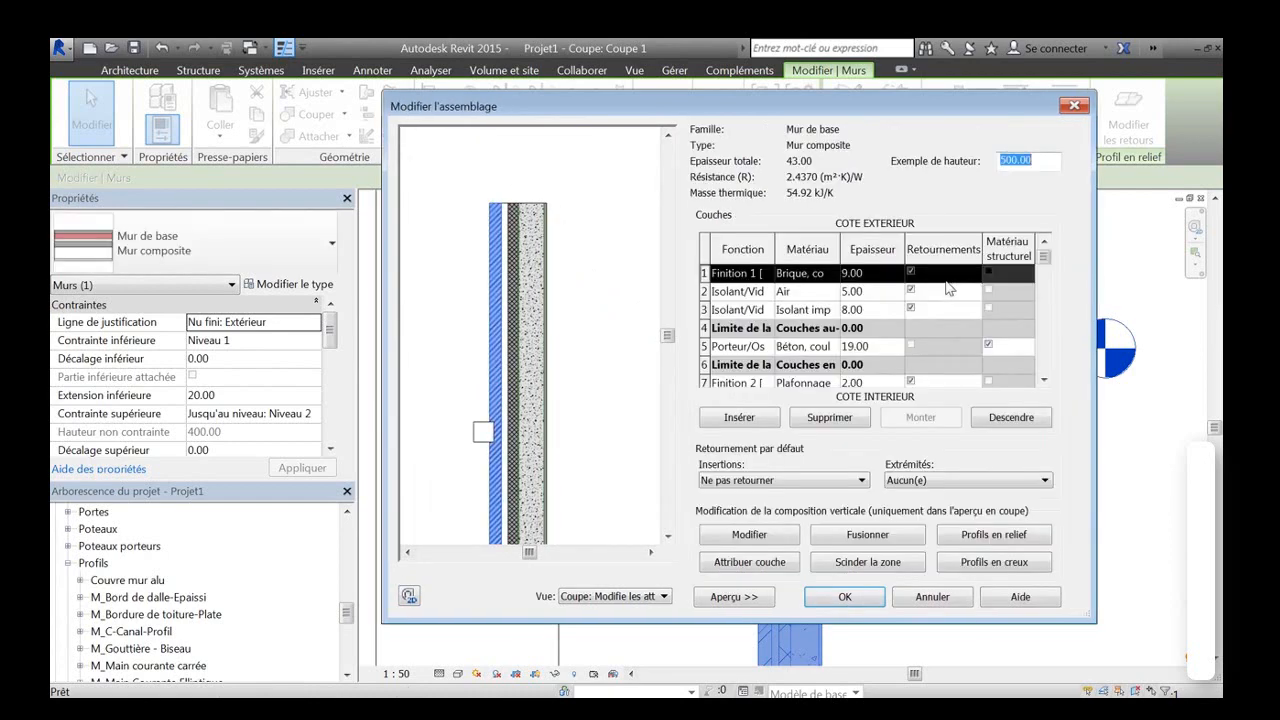
{"action": "left_click", "coordinate": [995, 535]}
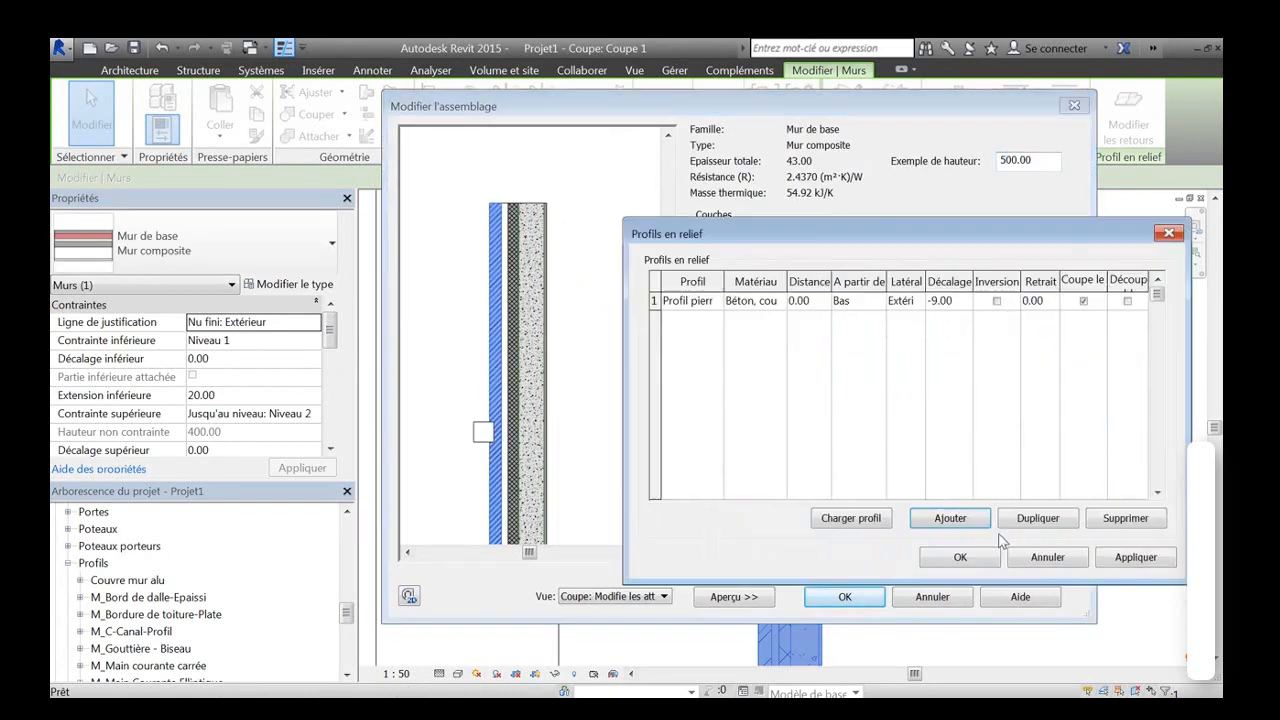
Add a second wall sweep that uses the Couvre mur alu profile.
{"action": "left_click", "coordinate": [928, 517]}
{"action": "left_click", "coordinate": [699, 318]}
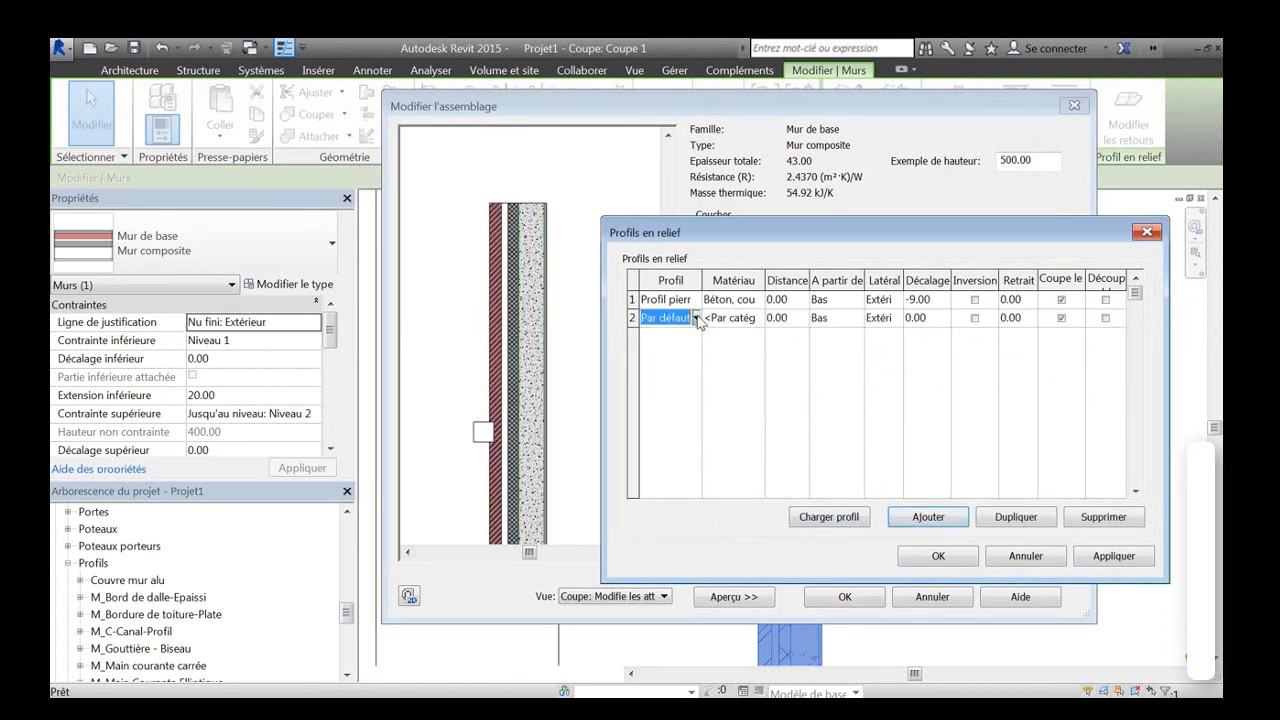
{"action": "left_click", "coordinate": [697, 318]}
{"action": "left_click", "coordinate": [708, 352]}
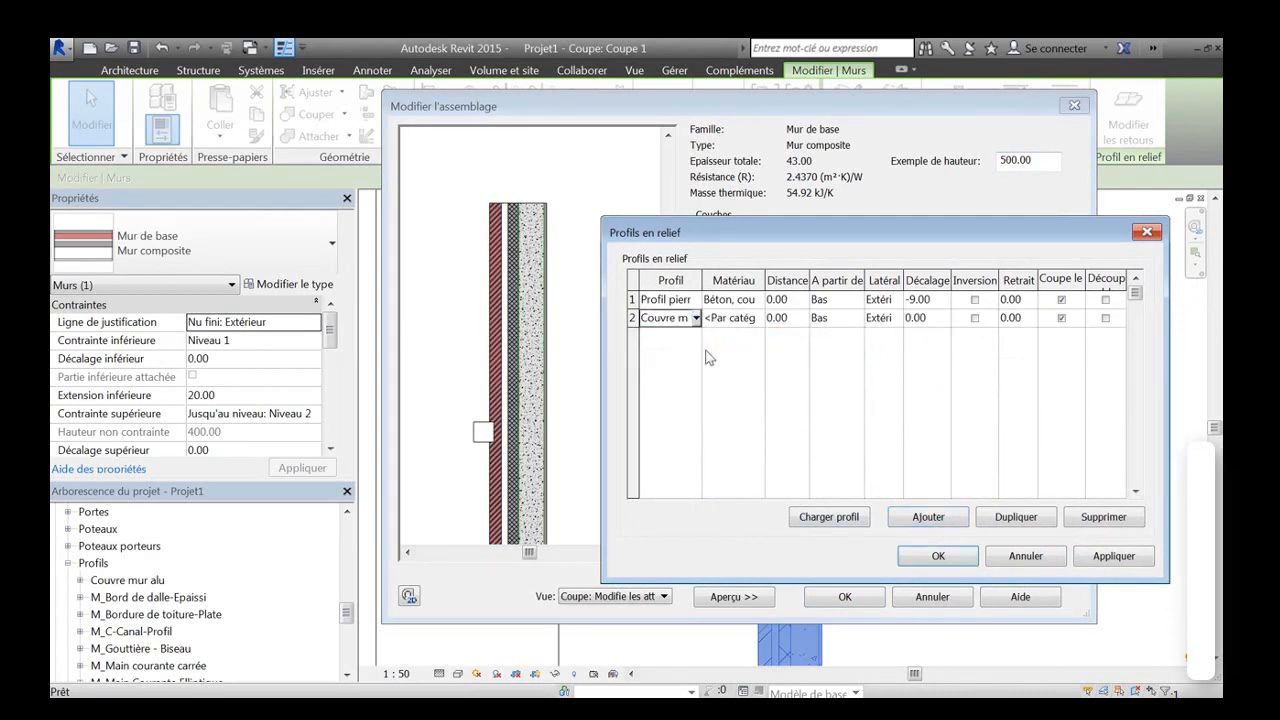
Assign the Aluminium material to the coping sweep.
{"action": "left_click", "coordinate": [740, 318]}
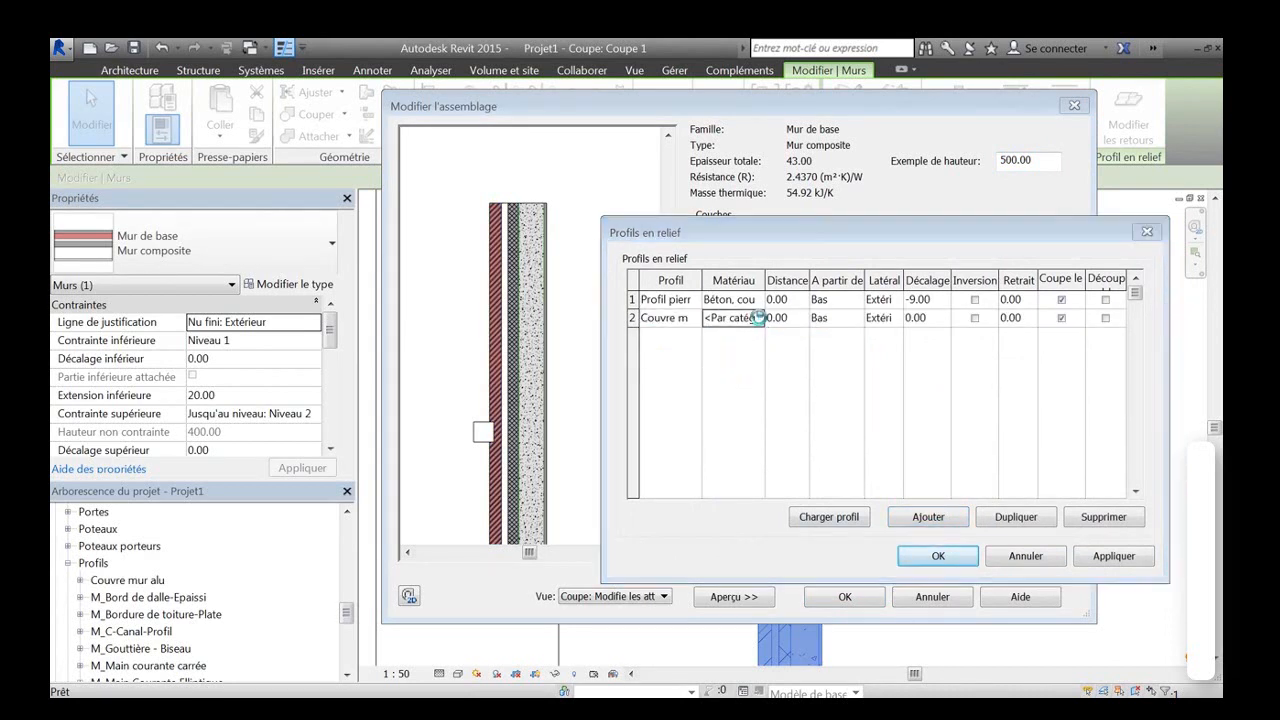
{"action": "left_click", "coordinate": [758, 318]}
{"action": "scroll", "coordinate": [224, 240], "scroll_direction": "up", "scroll_amount": 1}
{"action": "left_click", "coordinate": [183, 225]}
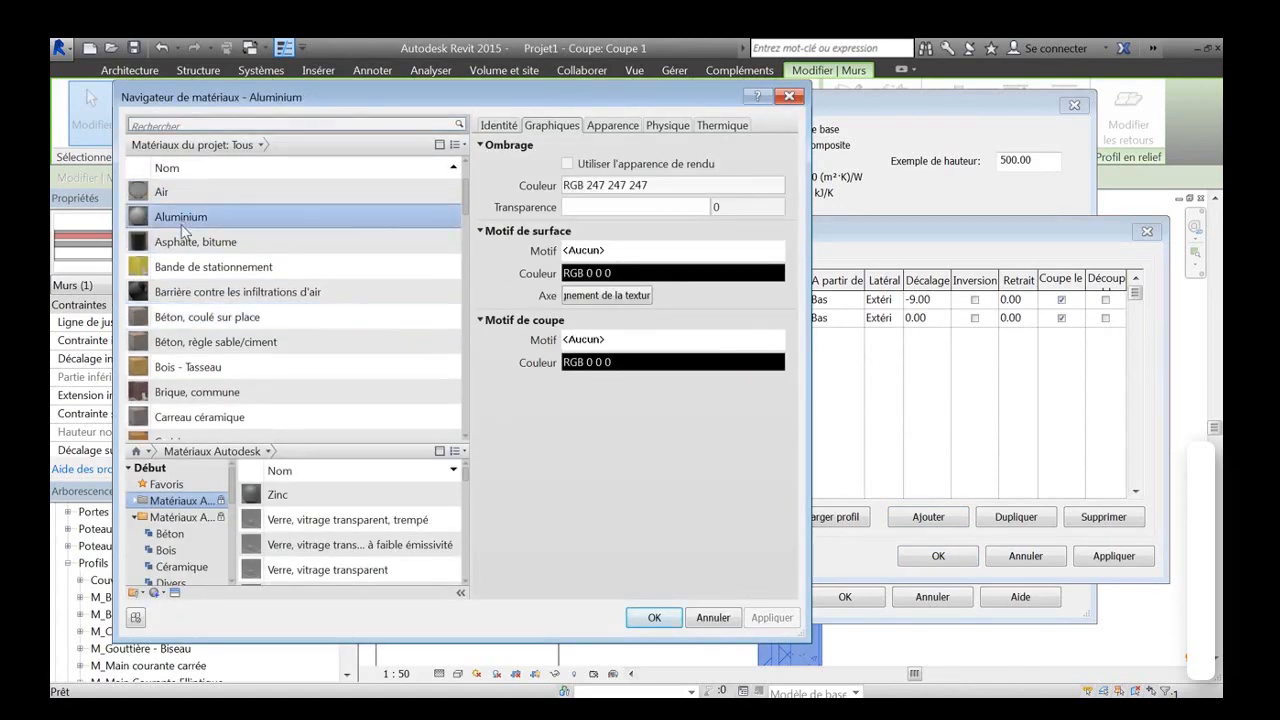
{"action": "left_click", "coordinate": [655, 618]}
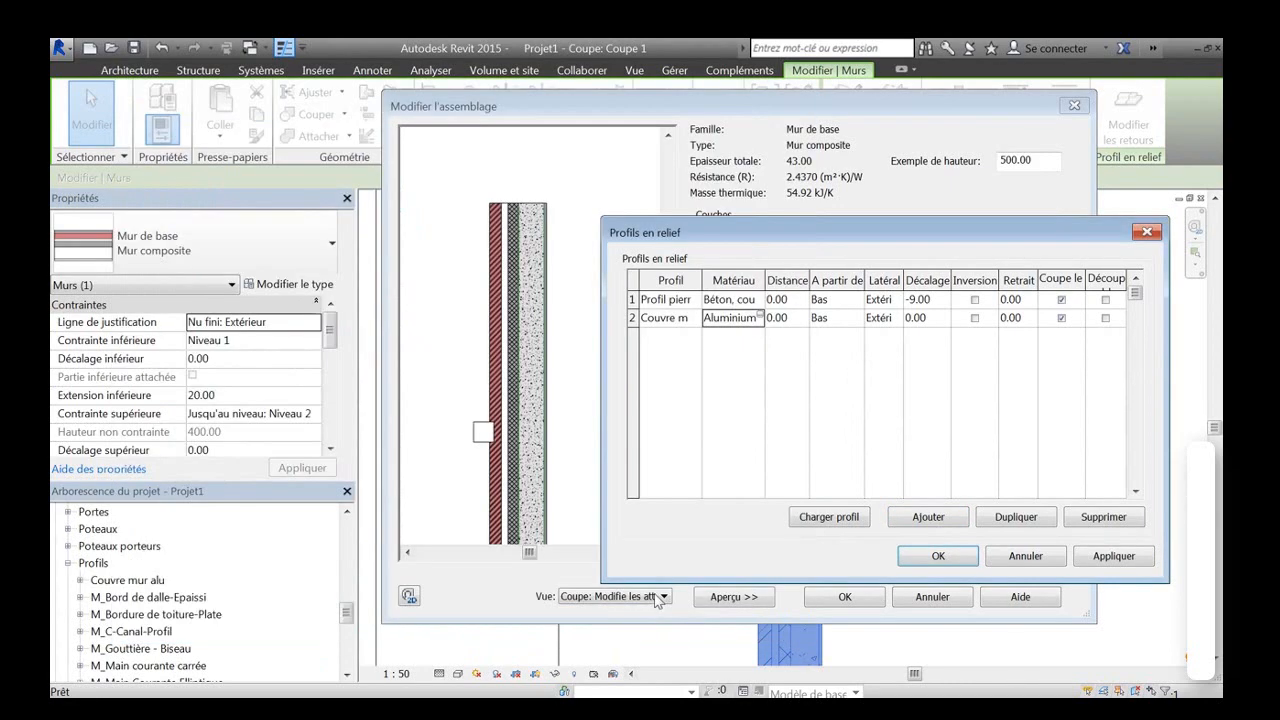
Measure the coping sweep's distance from the wall's top (Haut) and apply the change to the wall type.
{"action": "left_click", "coordinate": [861, 318]}
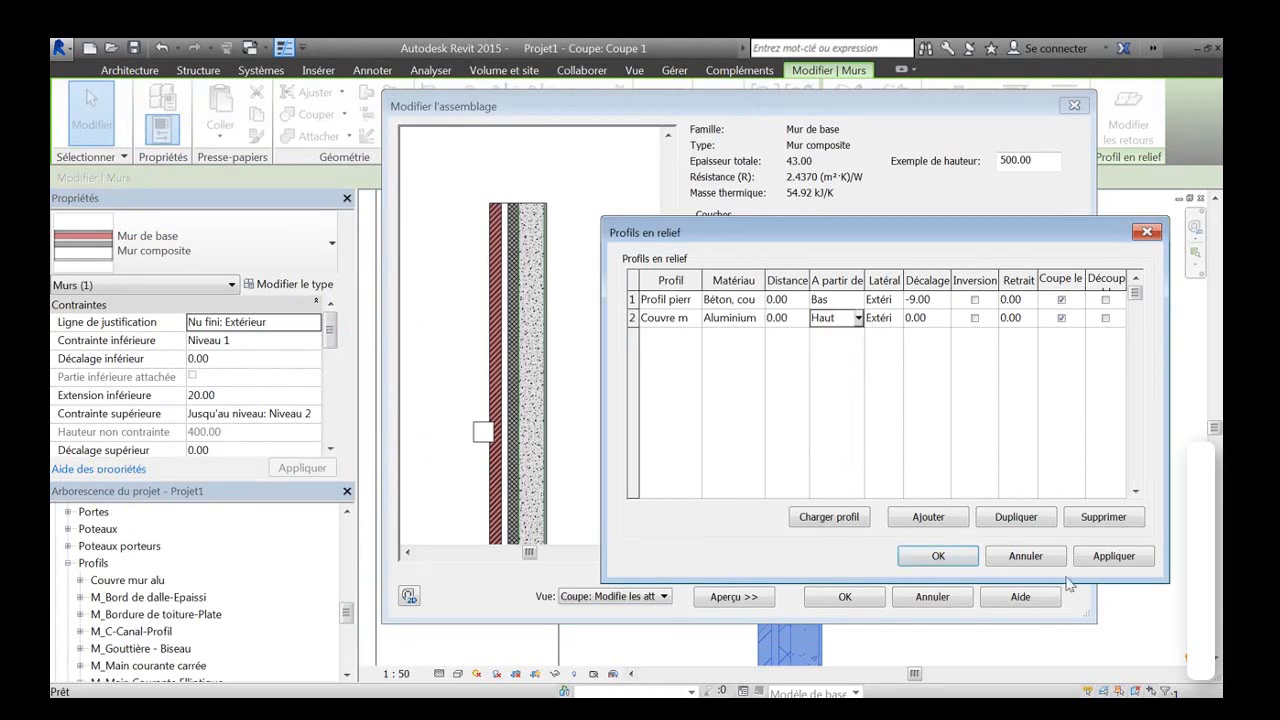
{"action": "left_click", "coordinate": [1126, 561]}
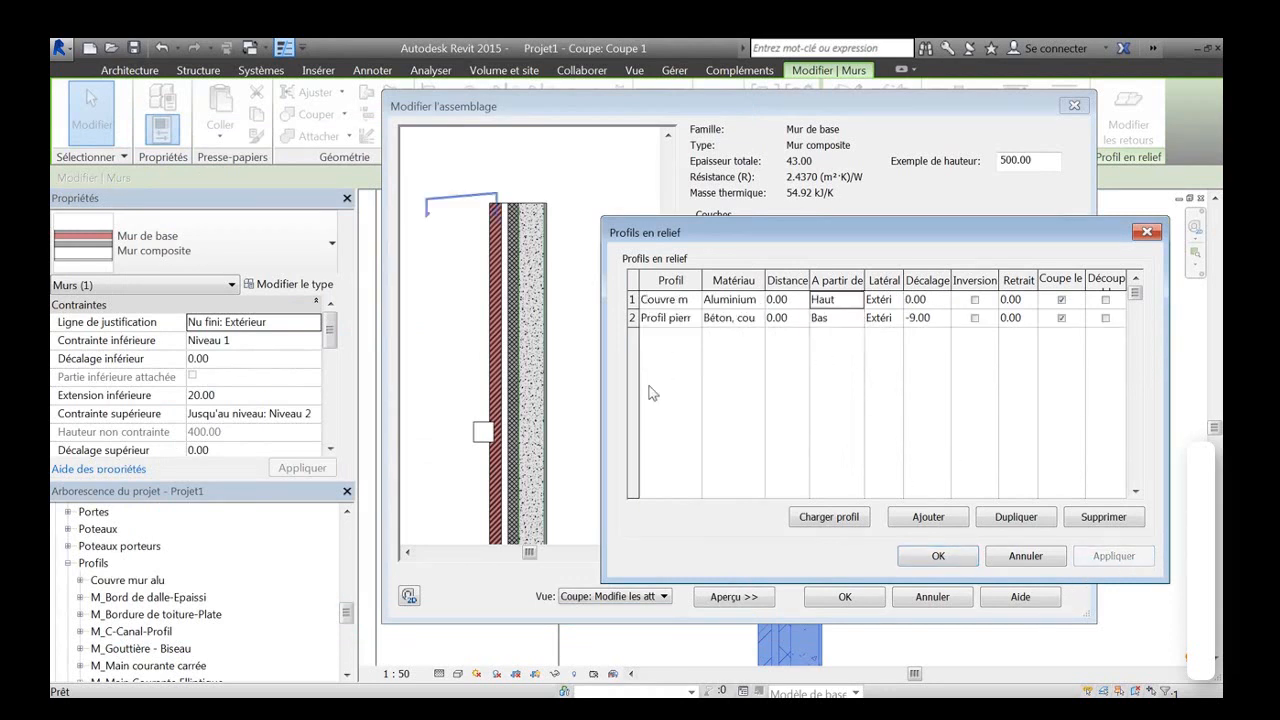
{"action": "left_click_drag", "start_coordinate": [829, 240], "coordinate": [785, 228]}
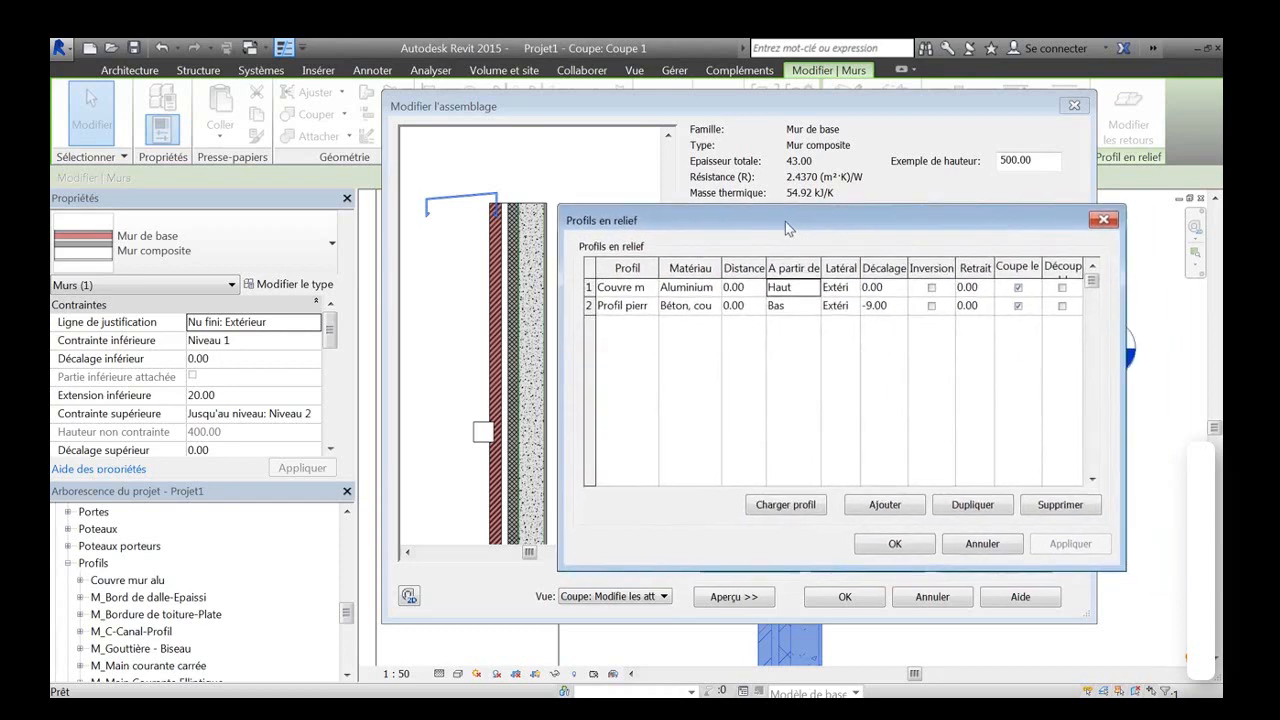
{"action": "left_click", "coordinate": [892, 546]}
{"action": "left_click", "coordinate": [841, 596]}
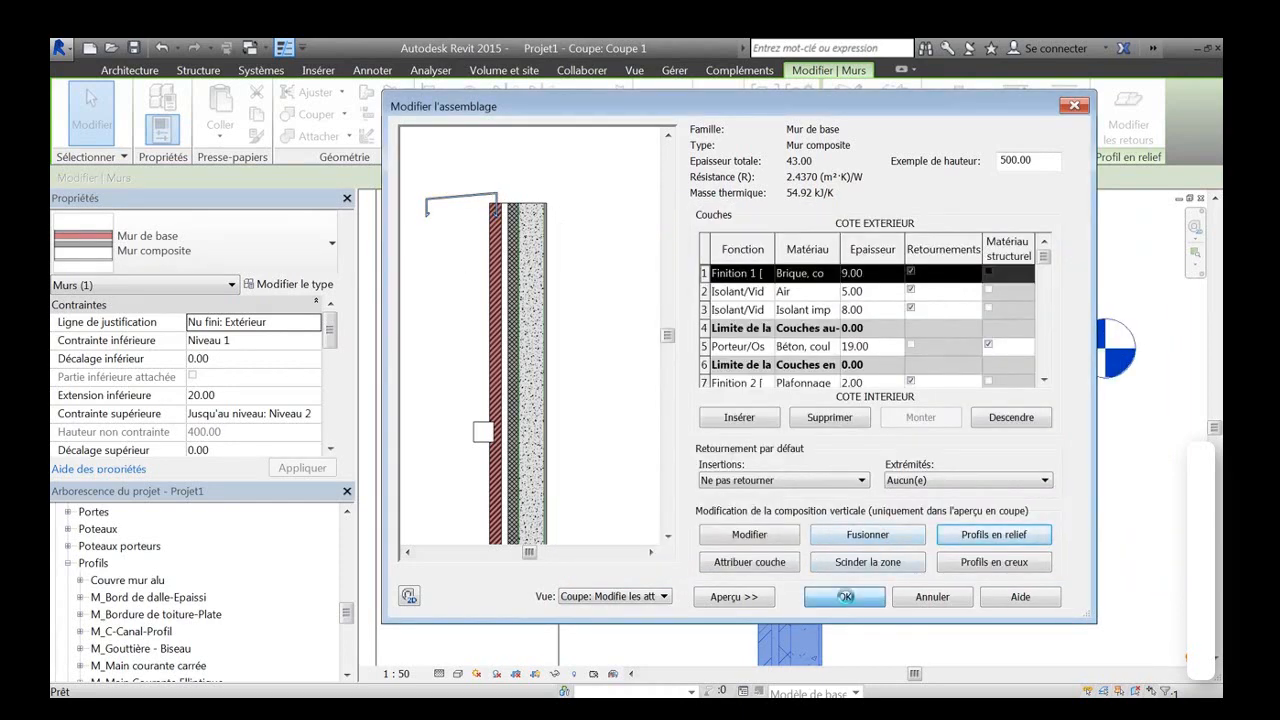
{"action": "left_click", "coordinate": [847, 596]}
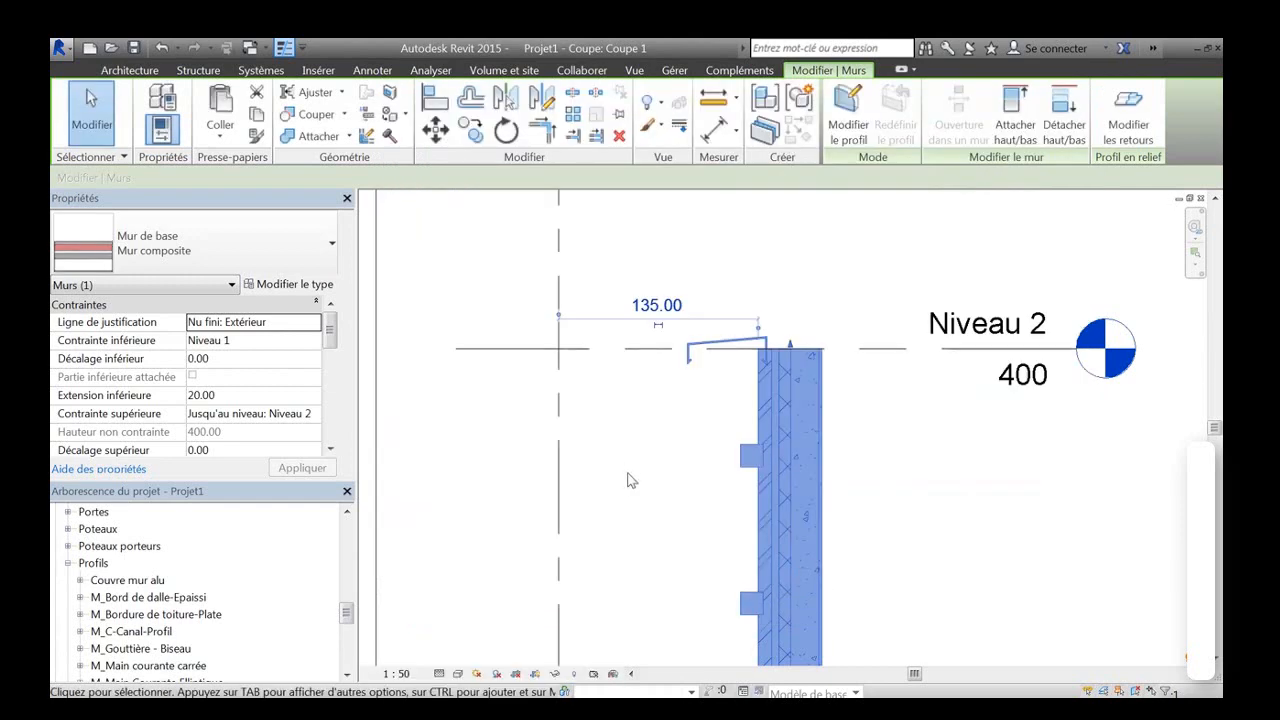
In the Couvre mur alu profile family, mirror all the profile lines about the vertical reference plane without keeping a copy.
{"action": "left_click", "coordinate": [631, 481]}
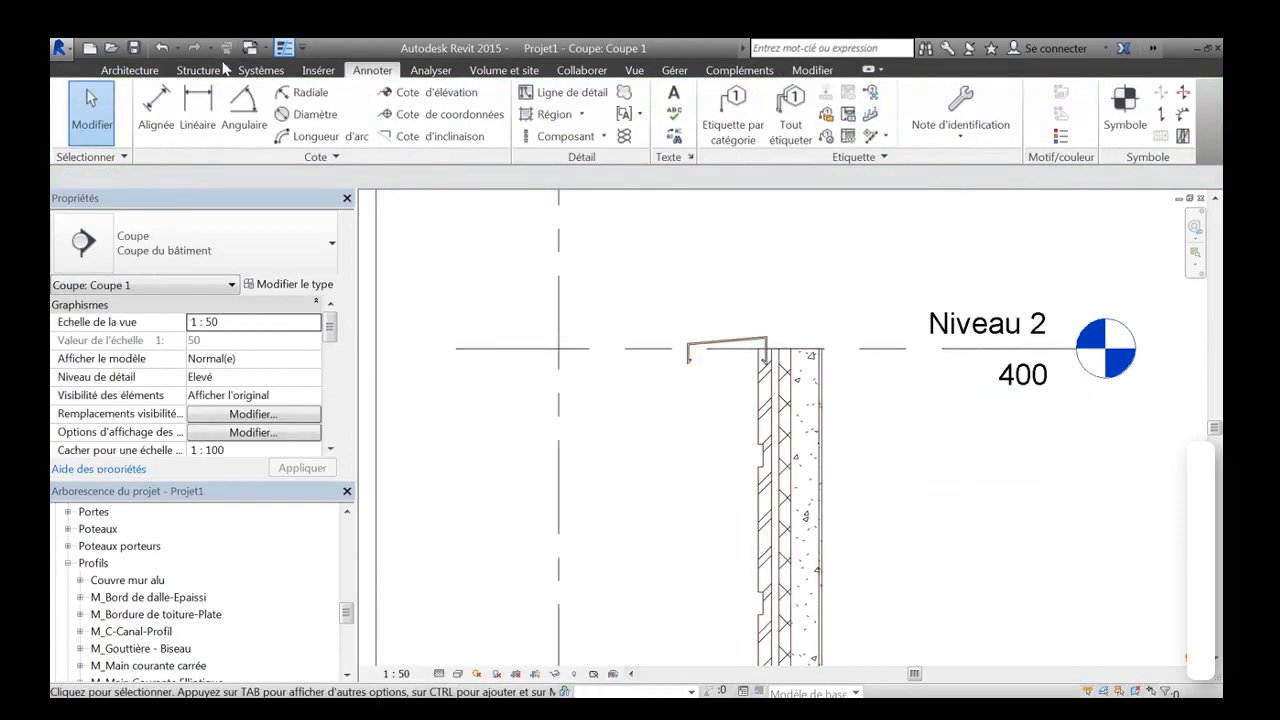
{"action": "left_click", "coordinate": [252, 50]}
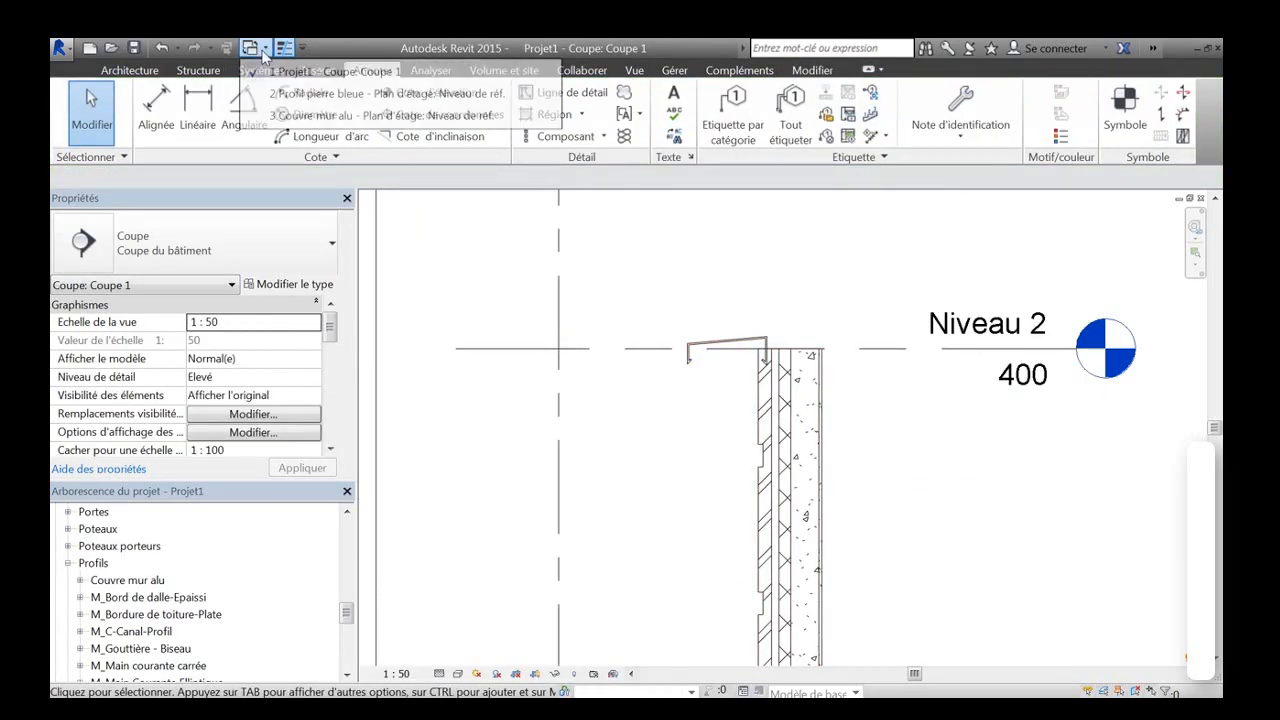
{"action": "left_click", "coordinate": [310, 116]}
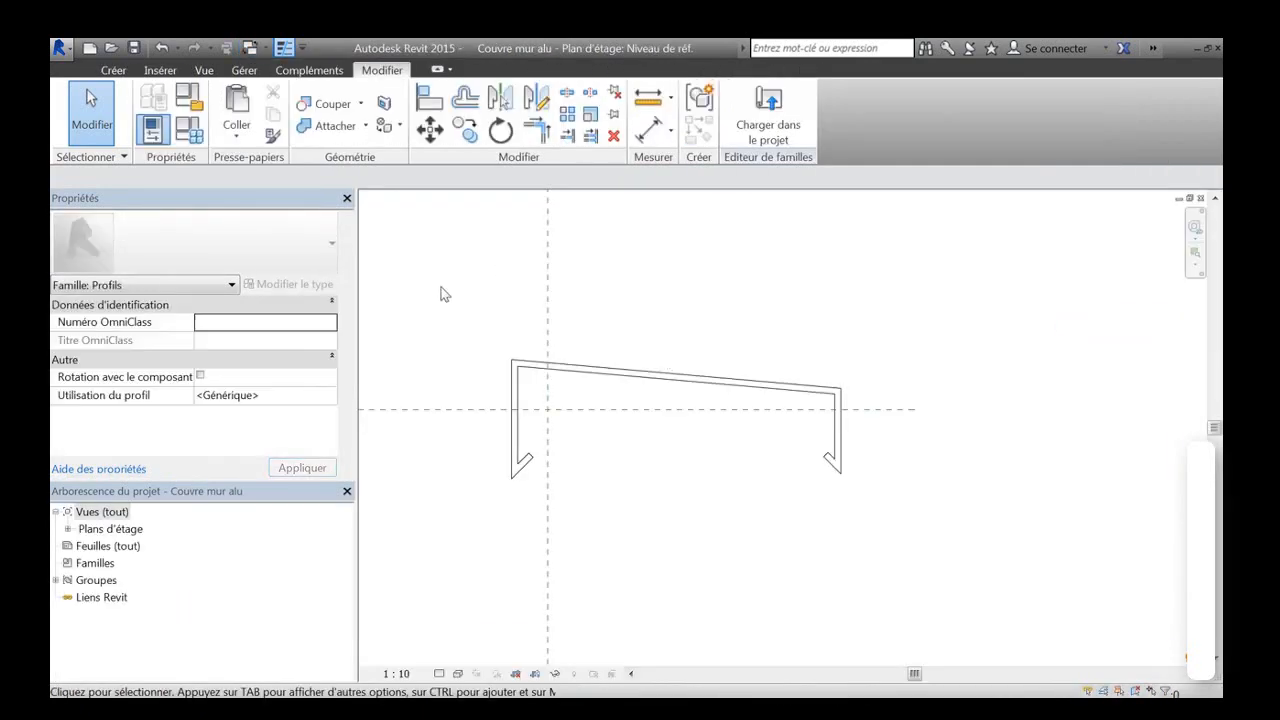
{"action": "left_click_drag", "start_coordinate": [441, 289], "coordinate": [888, 545]}
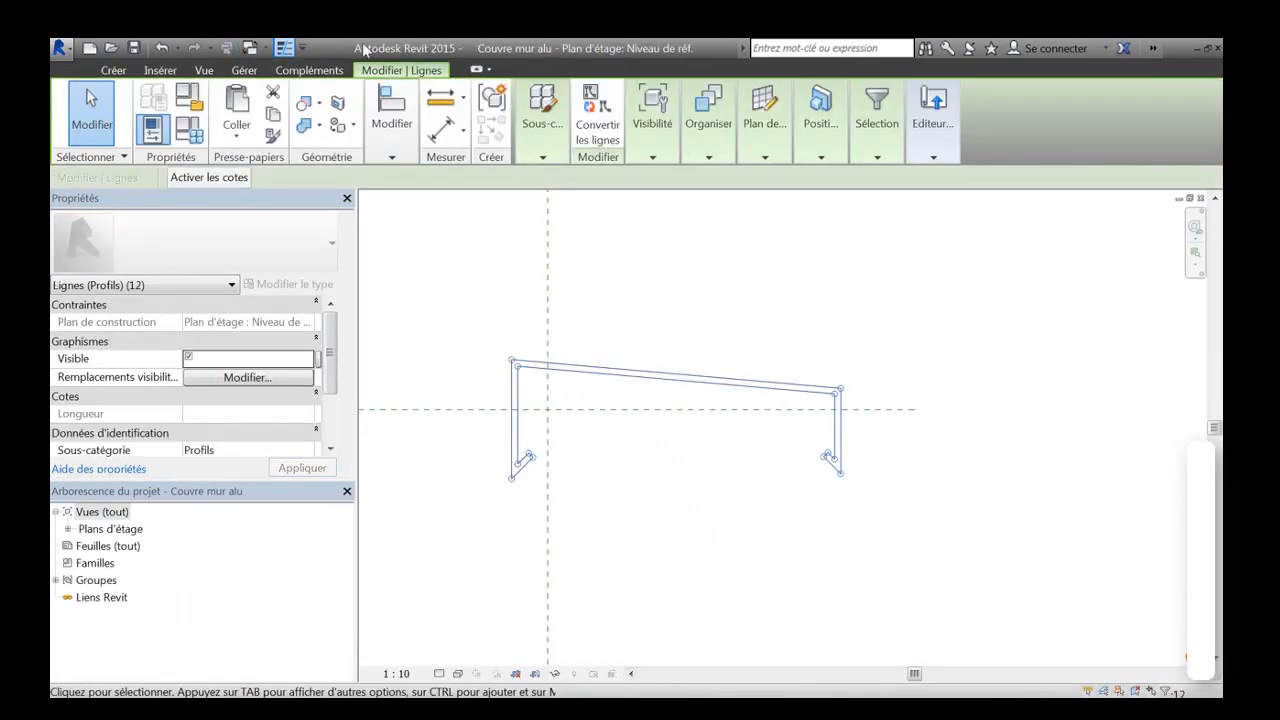
{"action": "left_click", "coordinate": [391, 130]}
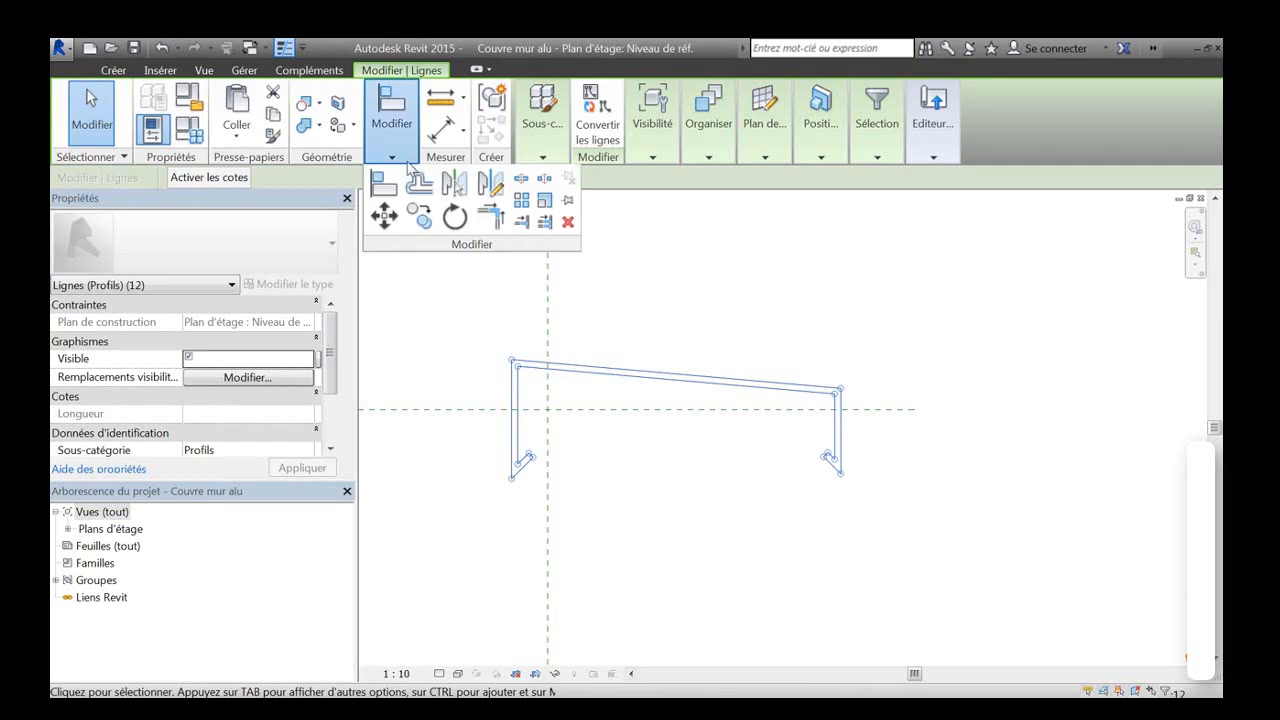
{"action": "left_click", "coordinate": [455, 183]}
{"action": "left_click", "coordinate": [172, 180]}
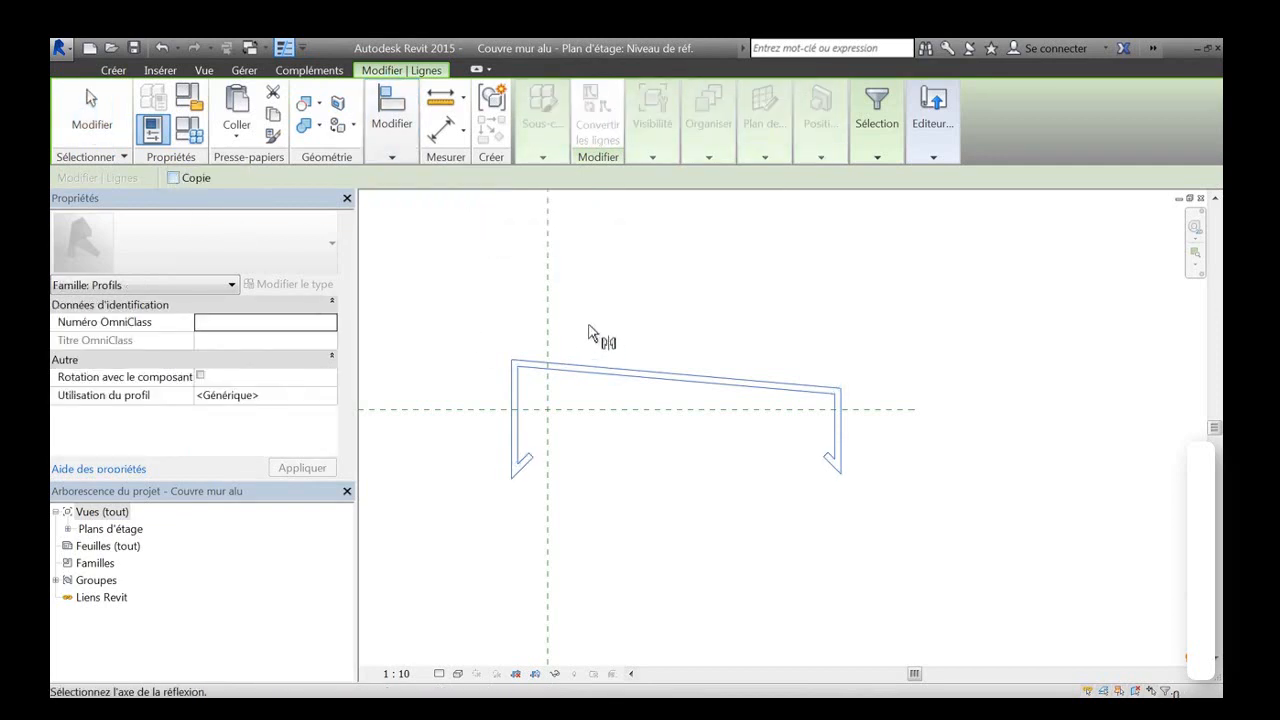
{"action": "left_click", "coordinate": [549, 306]}
{"action": "middle_click_drag", "start_coordinate": [630, 299], "coordinate": [931, 331]}
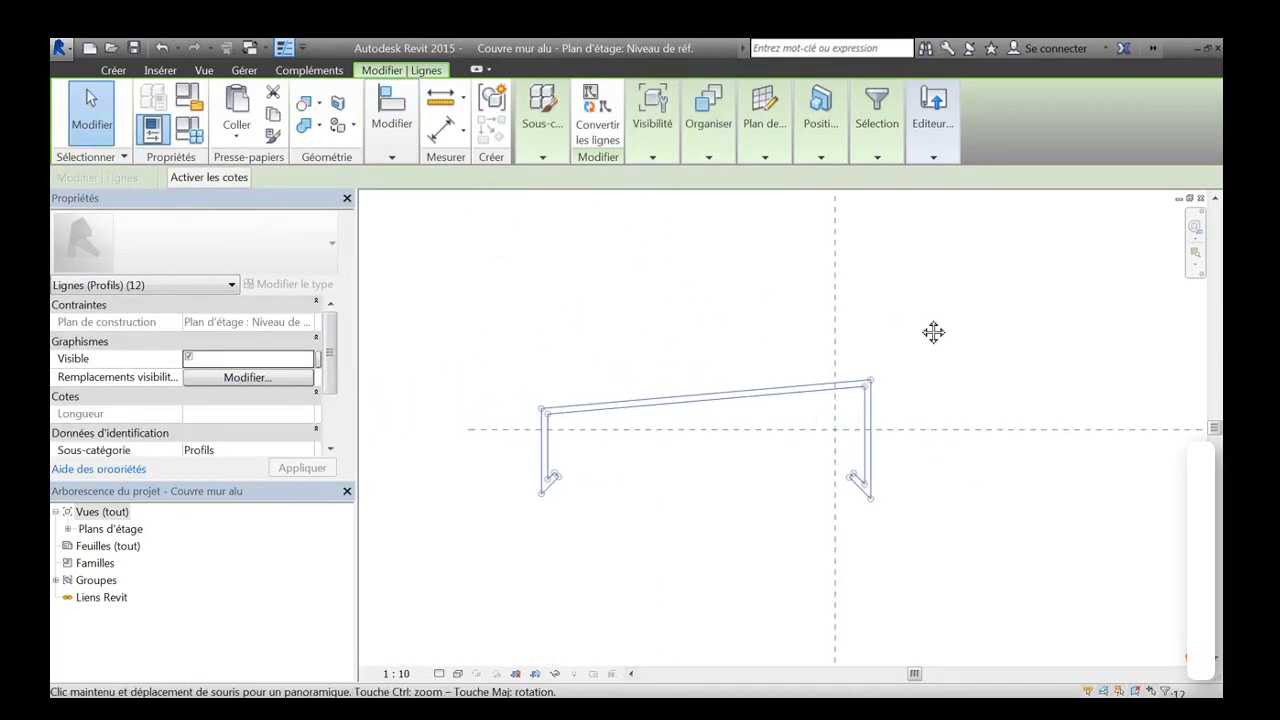
{"action": "scroll", "coordinate": [920, 319], "scroll_direction": "down", "scroll_amount": 1}
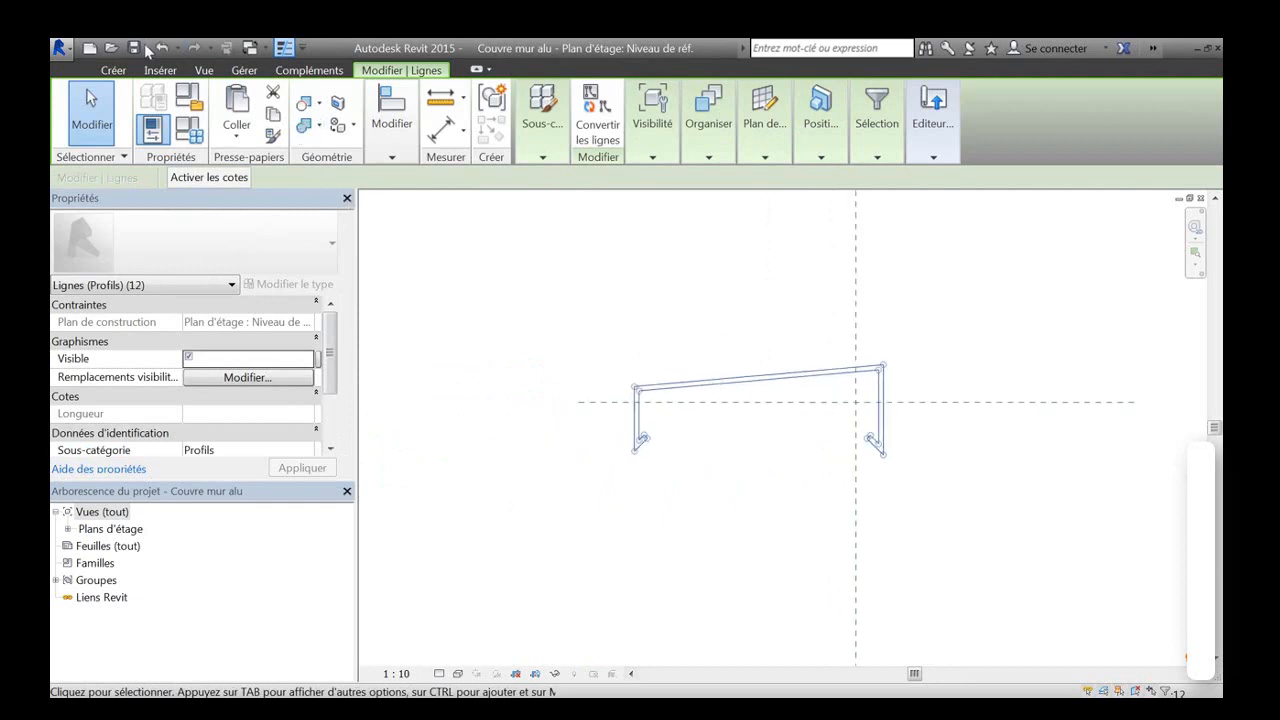
{"action": "key", "text": "Escape"}
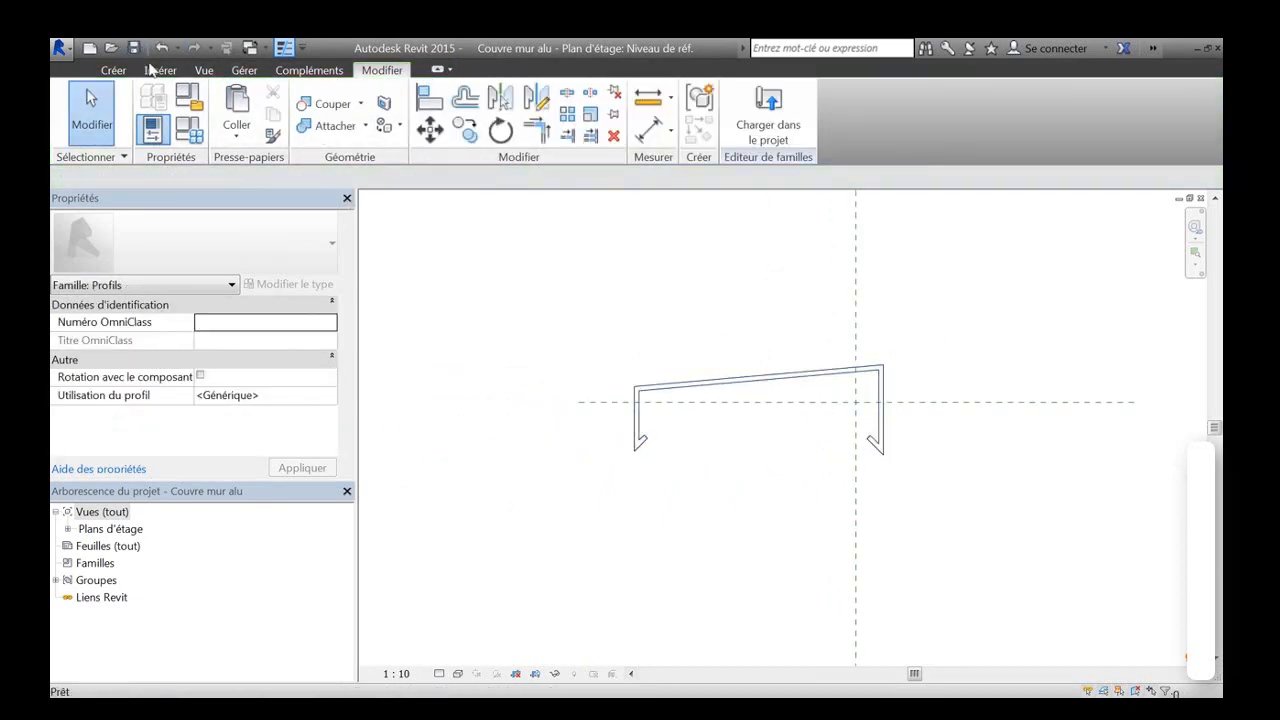
Reload the modified Couvre mur alu family into Projet1, overwriting the existing version.
{"action": "left_click", "coordinate": [765, 134]}
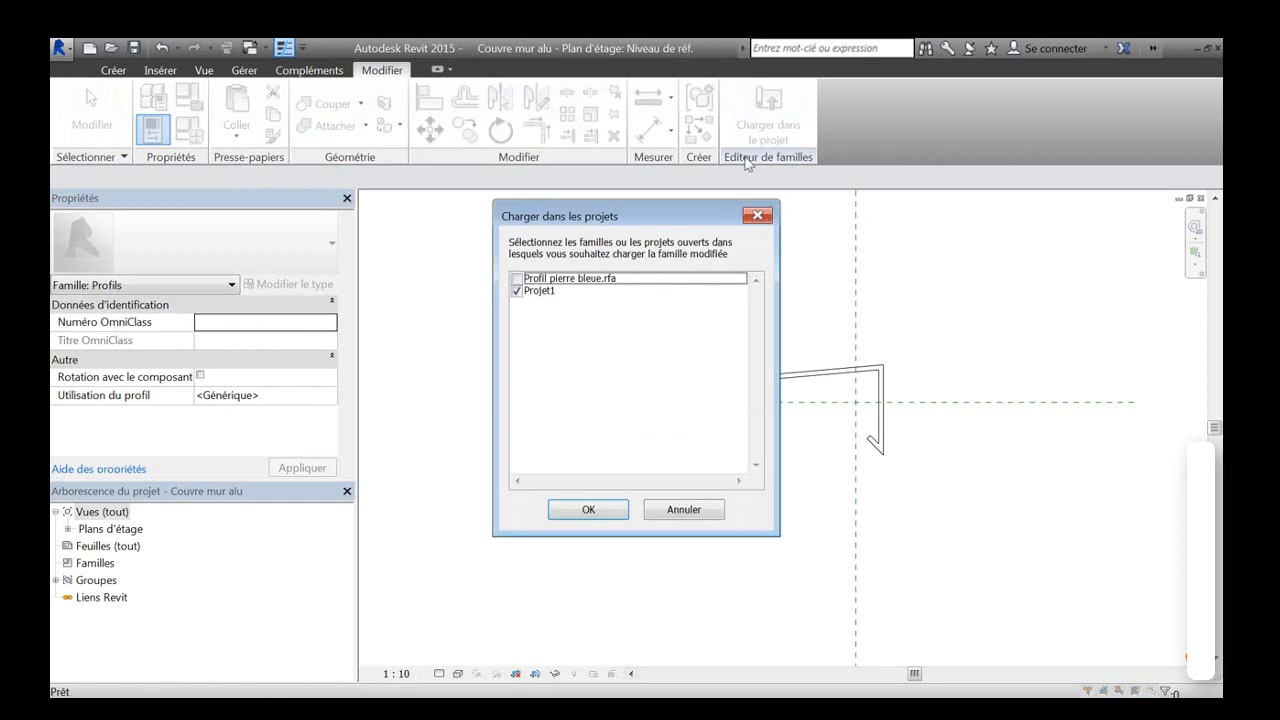
{"action": "left_click", "coordinate": [598, 513]}
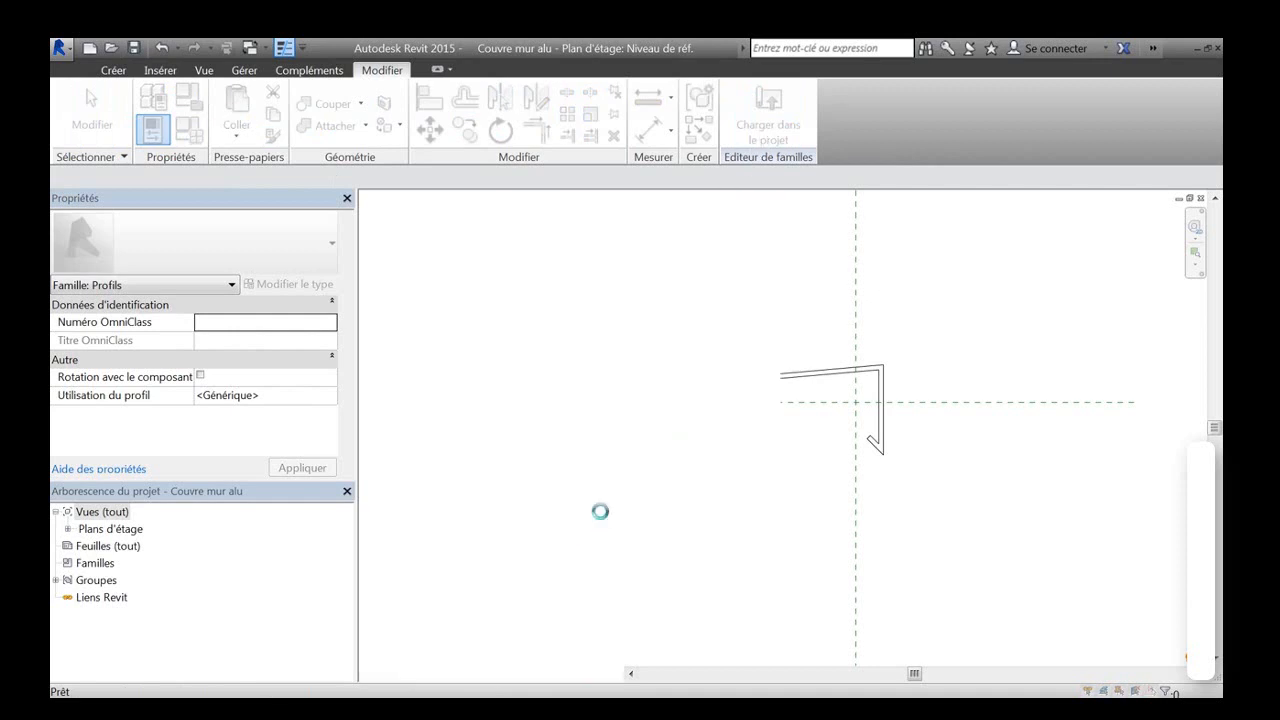
{"action": "left_click", "coordinate": [560, 328]}
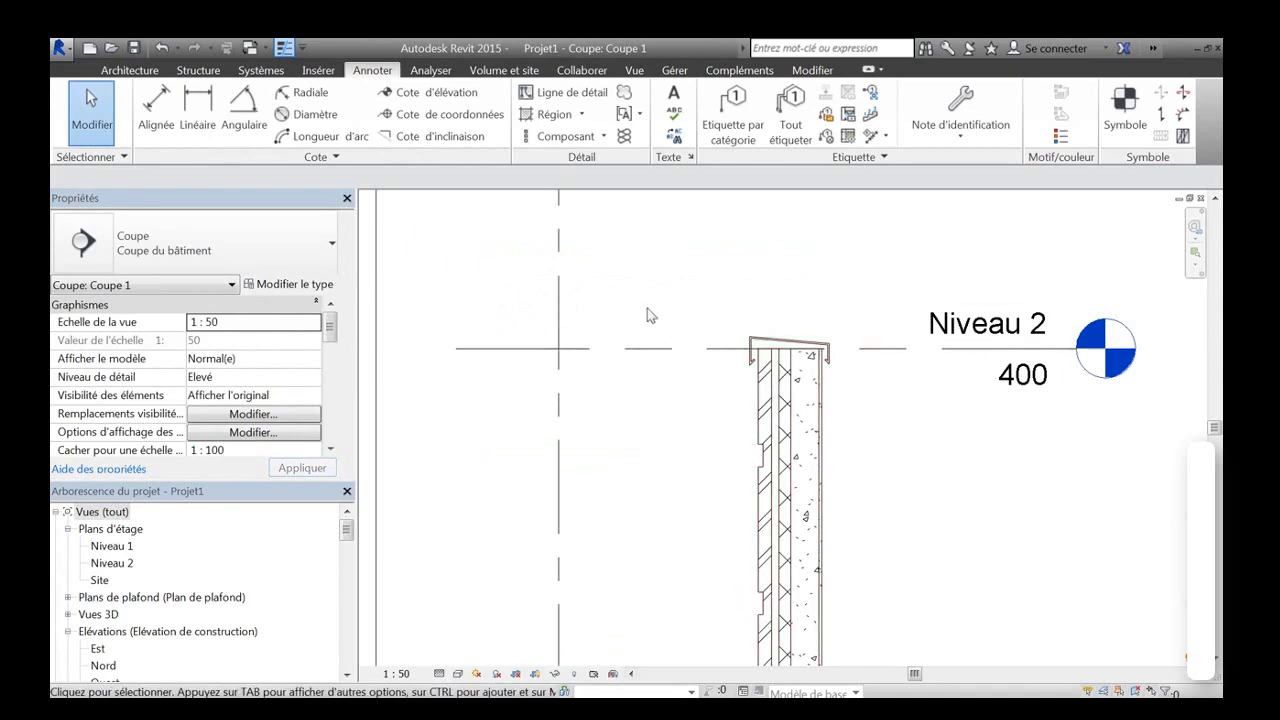
Examine the coping along the wall tops and at the wall's open end in the 3D view.
{"action": "key", "text": "ctrl+Tab"}
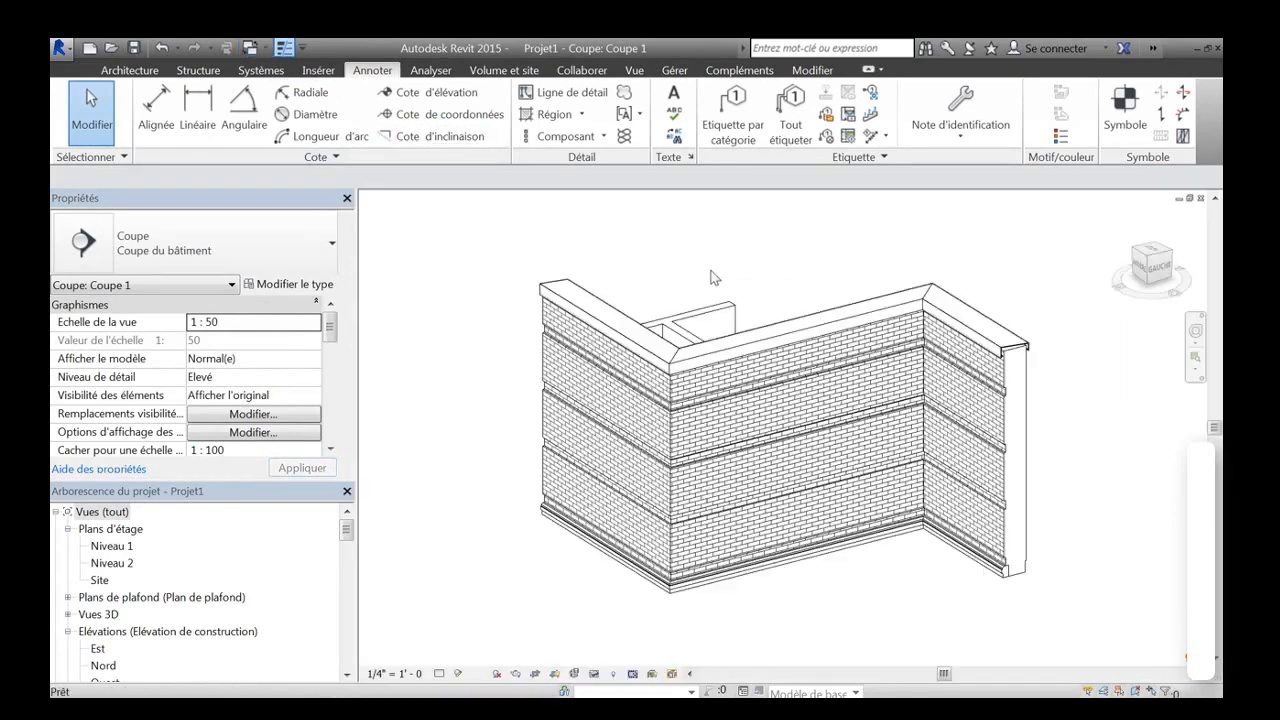
{"action": "middle_click_drag", "start_coordinate": [994, 466], "coordinate": [978, 395], "text": "shift"}
{"action": "scroll", "coordinate": [1047, 328], "scroll_direction": "up", "scroll_amount": 5}
{"action": "scroll", "coordinate": [1047, 328], "scroll_direction": "up", "scroll_amount": 2}
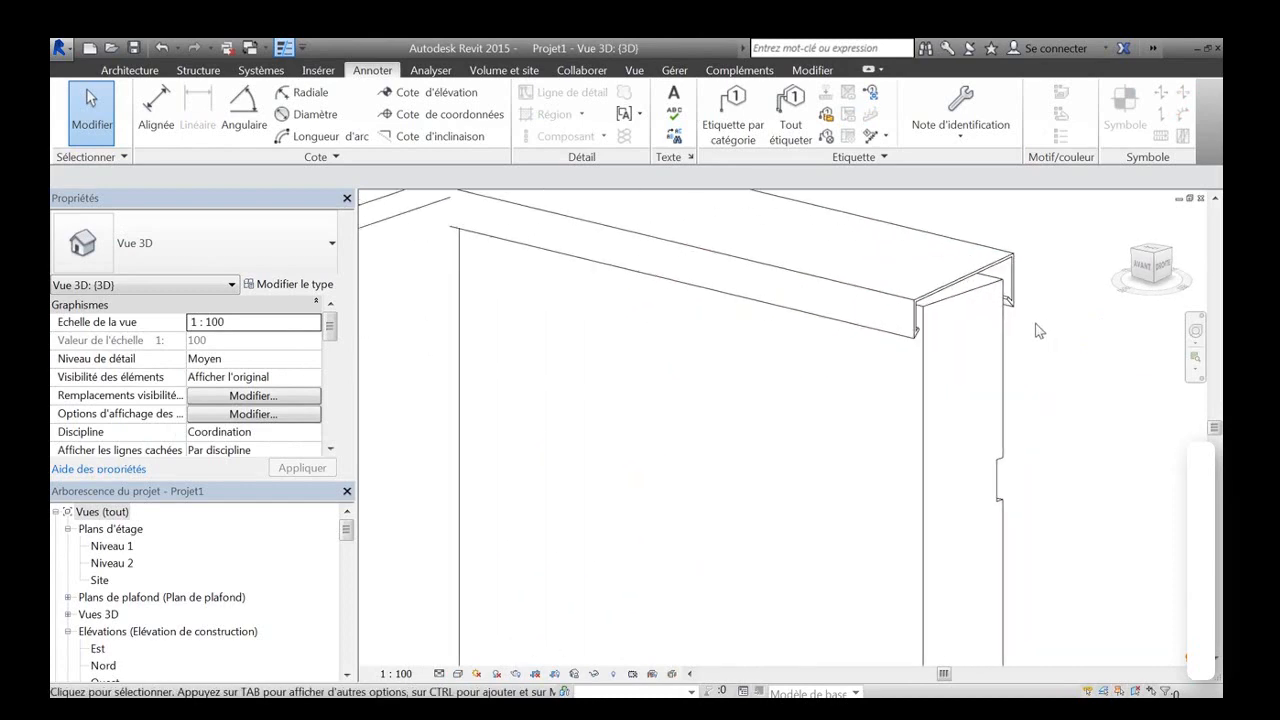
{"action": "scroll", "coordinate": [1040, 331], "scroll_direction": "down", "scroll_amount": 6}
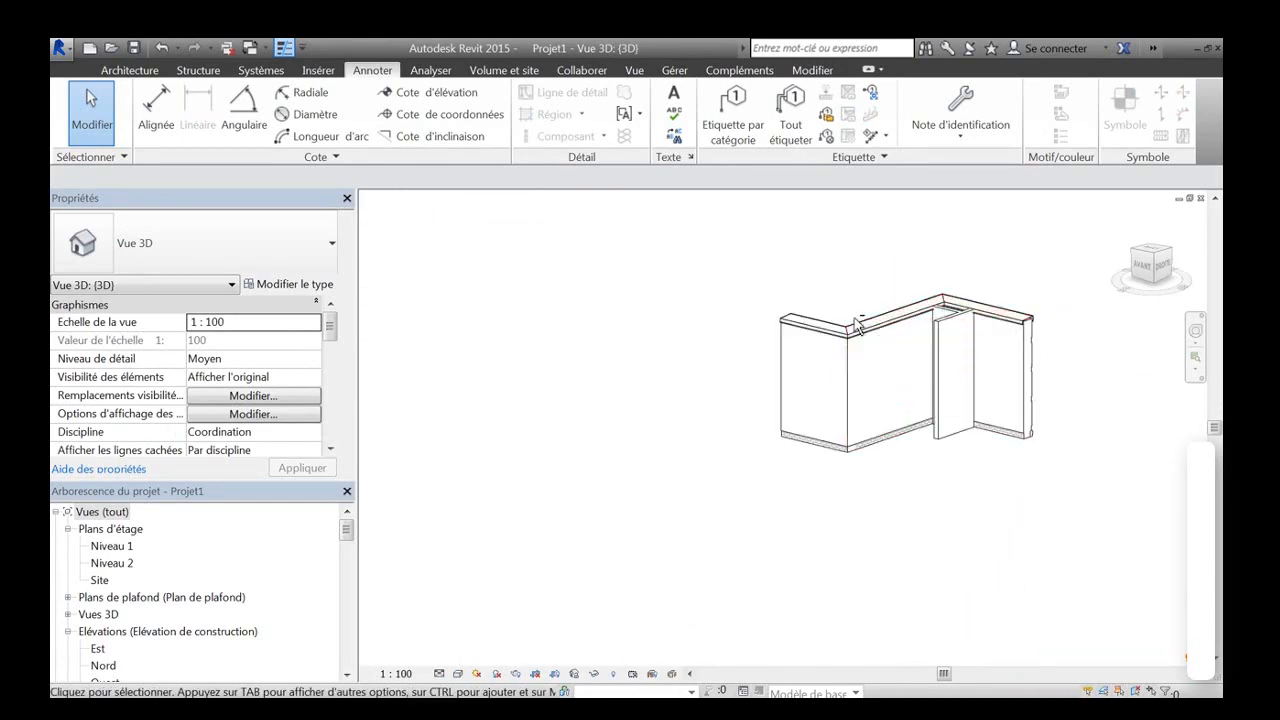
{"action": "middle_click_drag", "start_coordinate": [890, 430], "coordinate": [878, 392], "text": "shift"}
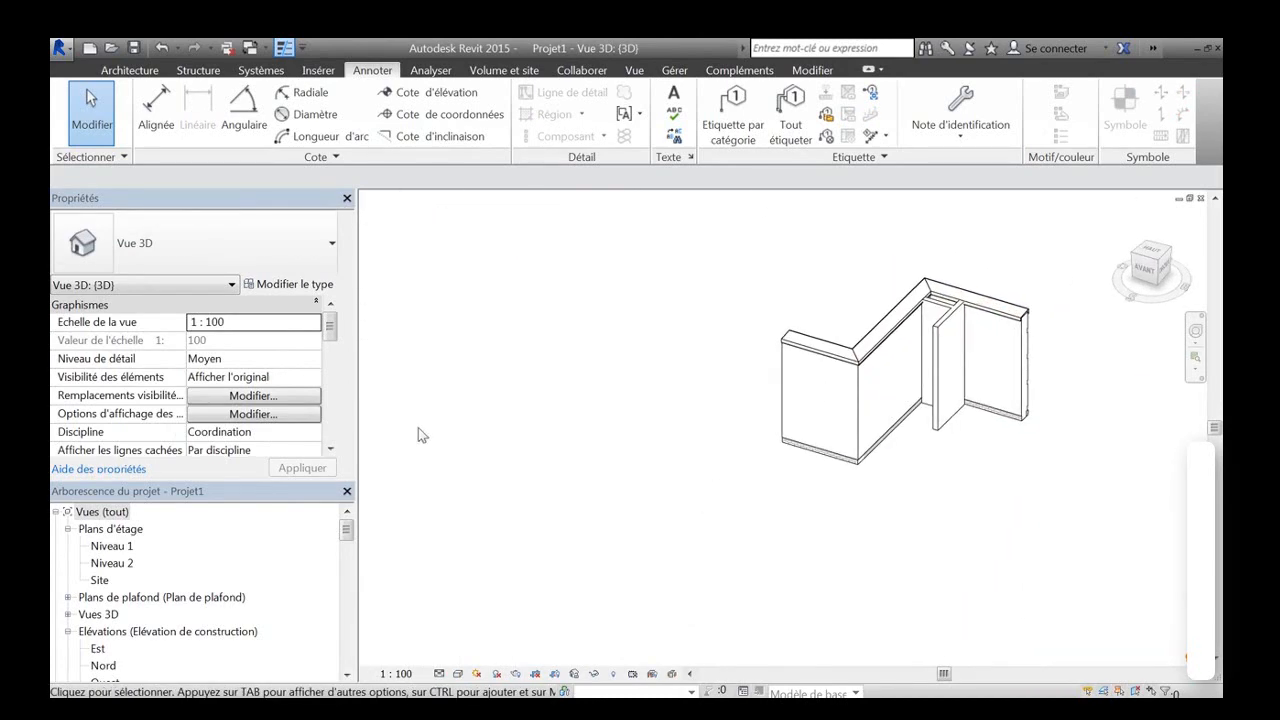
Open the Niveau 1 floor plan and examine the composite wall's layers at its free end.
{"action": "double_click", "coordinate": [108, 546]}
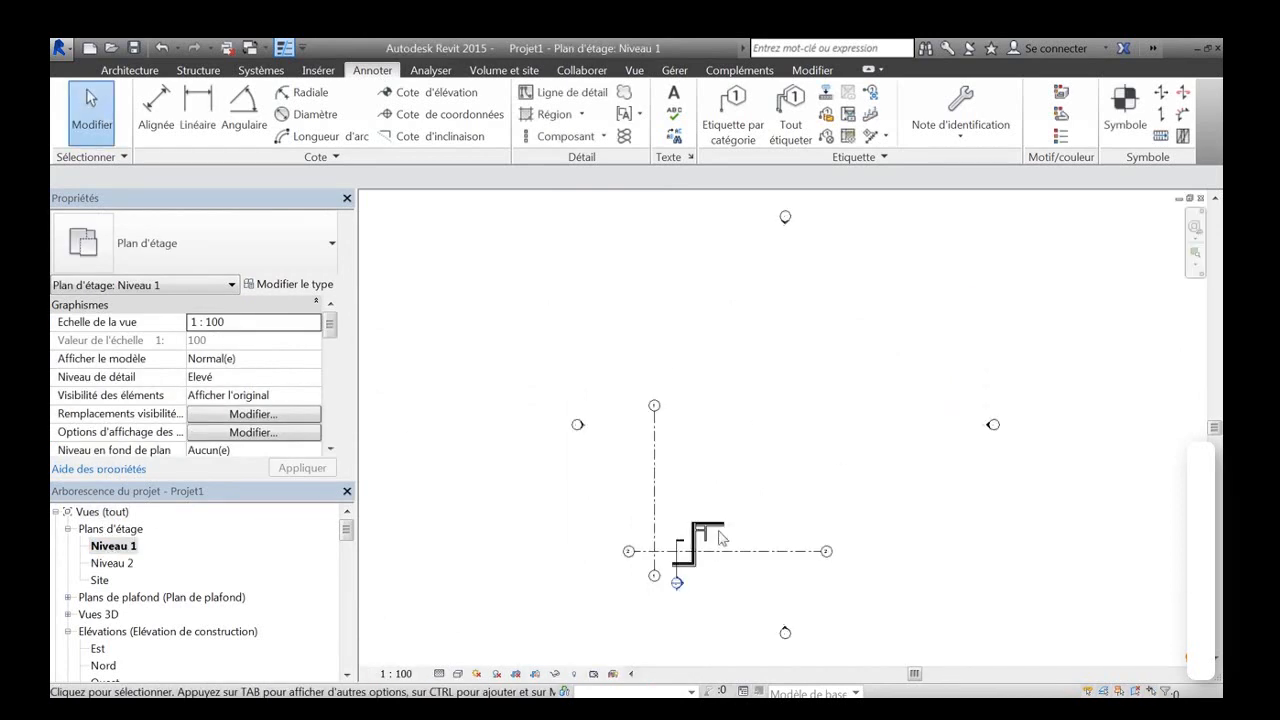
{"action": "scroll", "coordinate": [722, 538], "scroll_direction": "up", "scroll_amount": 5}
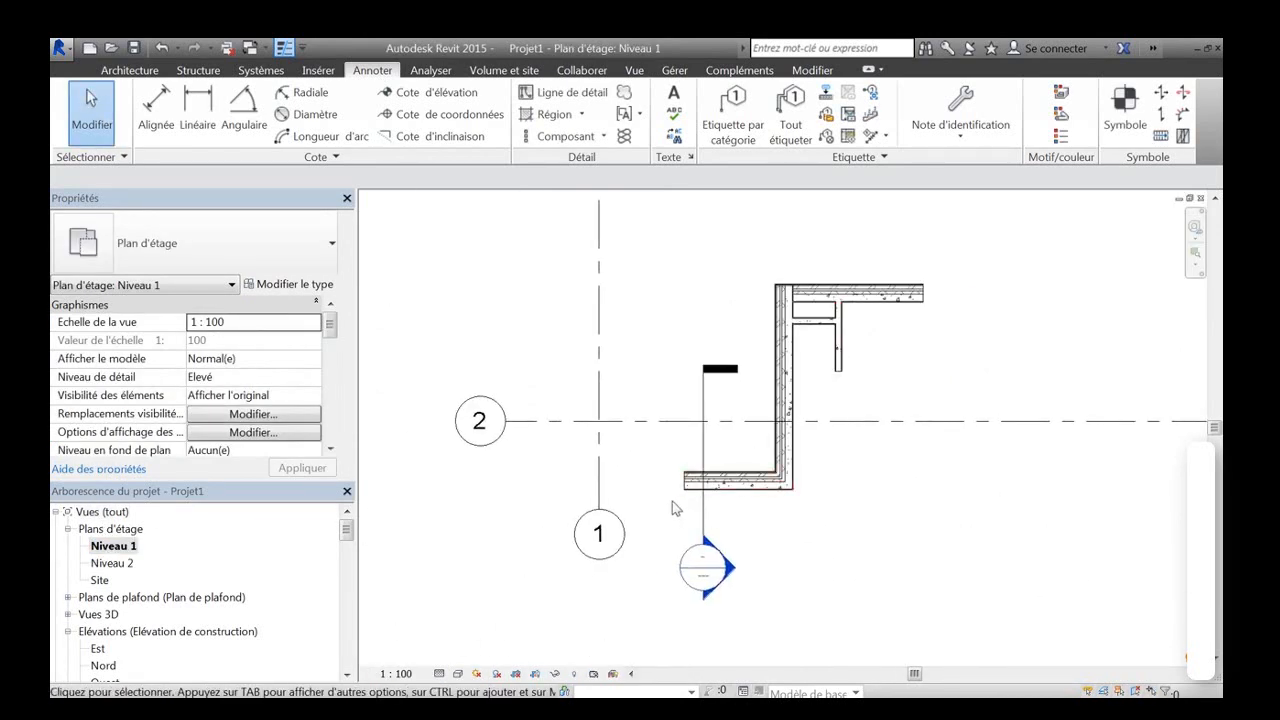
{"action": "scroll", "coordinate": [672, 501], "scroll_direction": "up", "scroll_amount": 4}
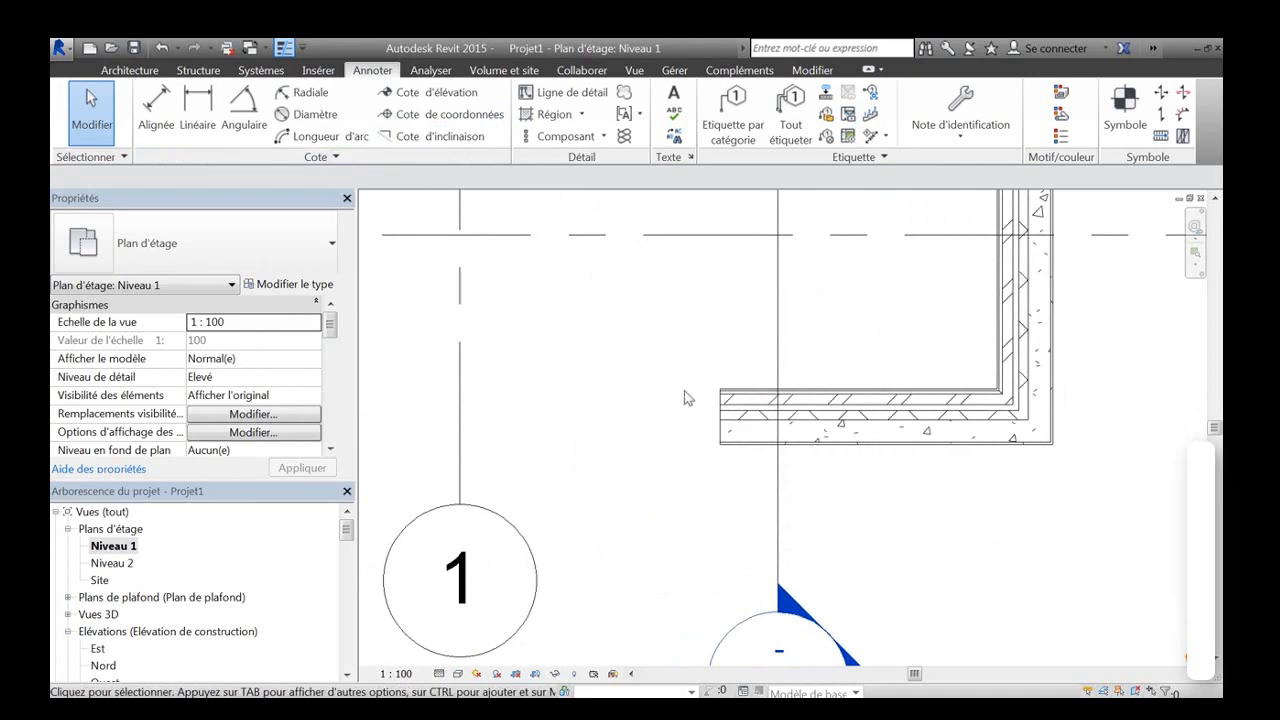
{"action": "scroll", "coordinate": [739, 465], "scroll_direction": "up", "scroll_amount": 3}
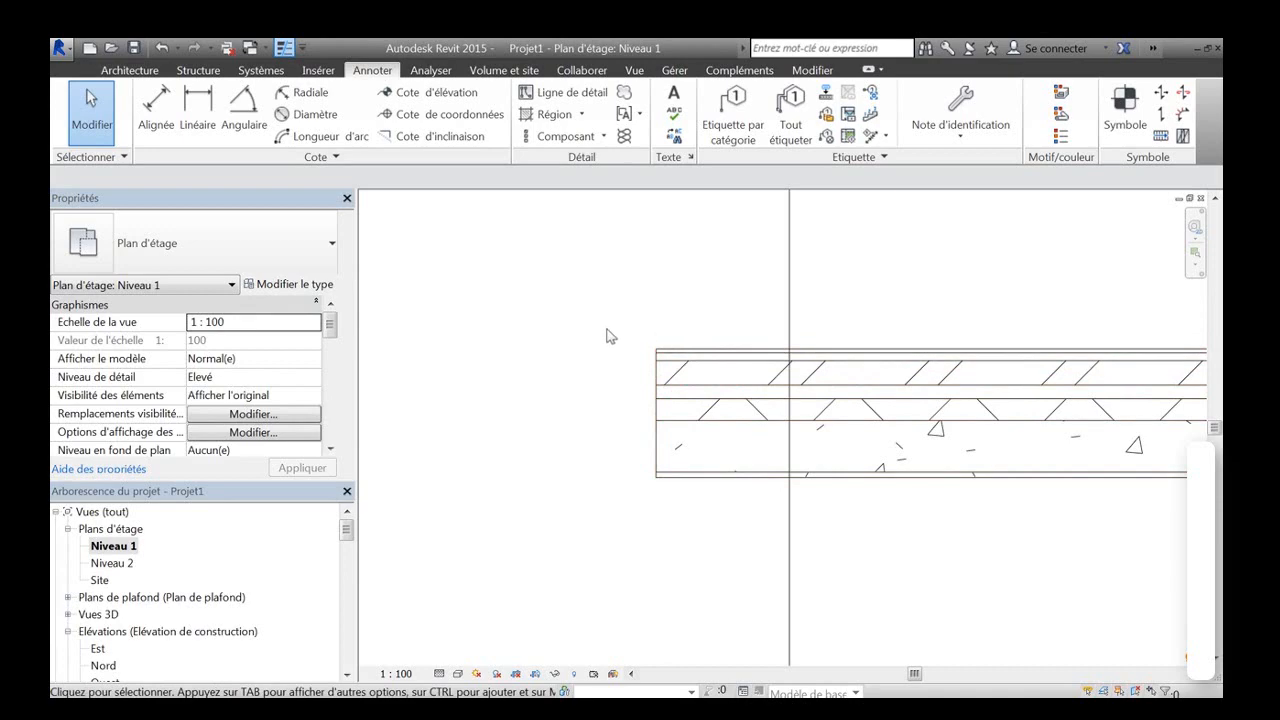
{"action": "left_click", "coordinate": [675, 370]}
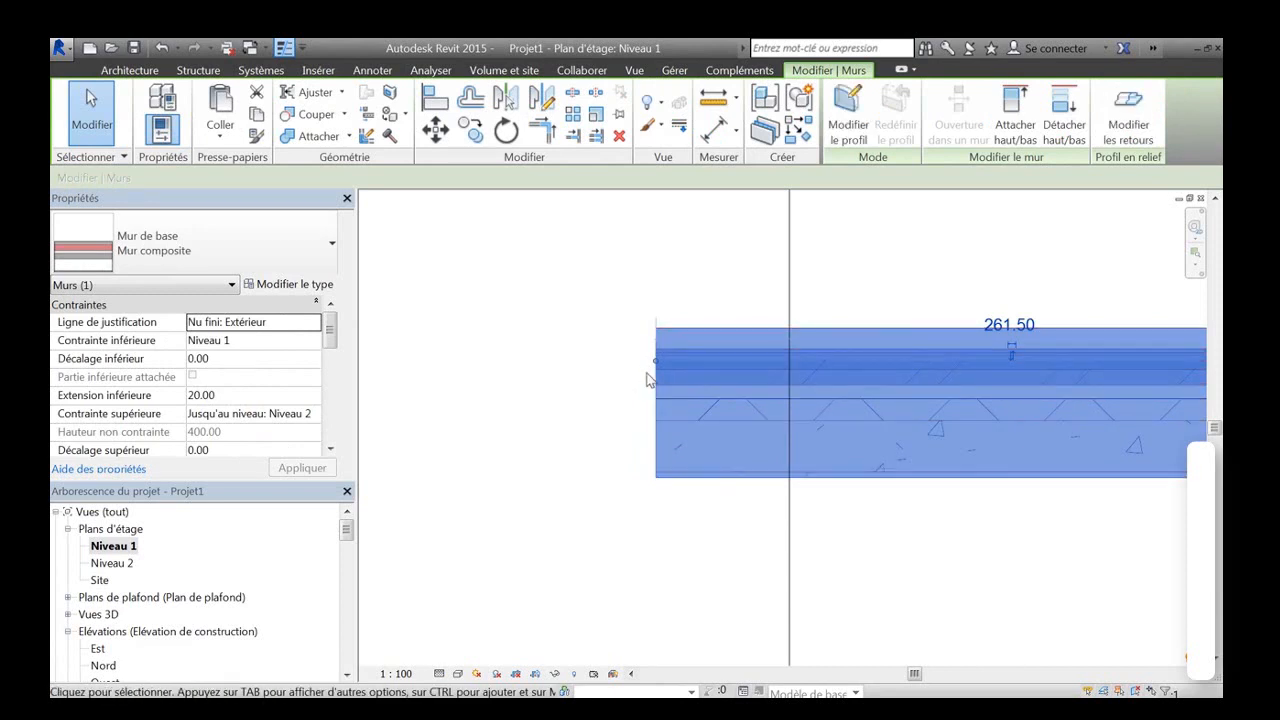
{"action": "left_click", "coordinate": [438, 303]}
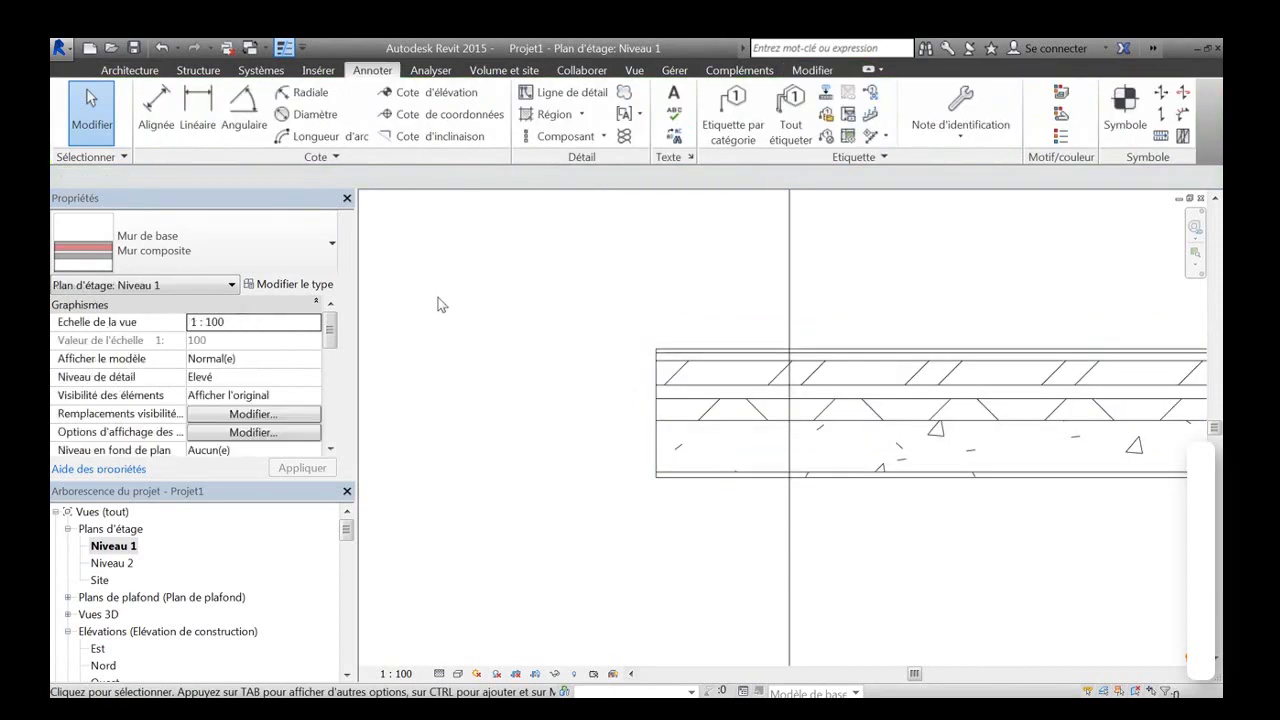
Draw a semicircular Mur composite wall up to Niveau 2, in the open area beside the existing walls.
{"action": "left_click", "coordinate": [132, 71]}
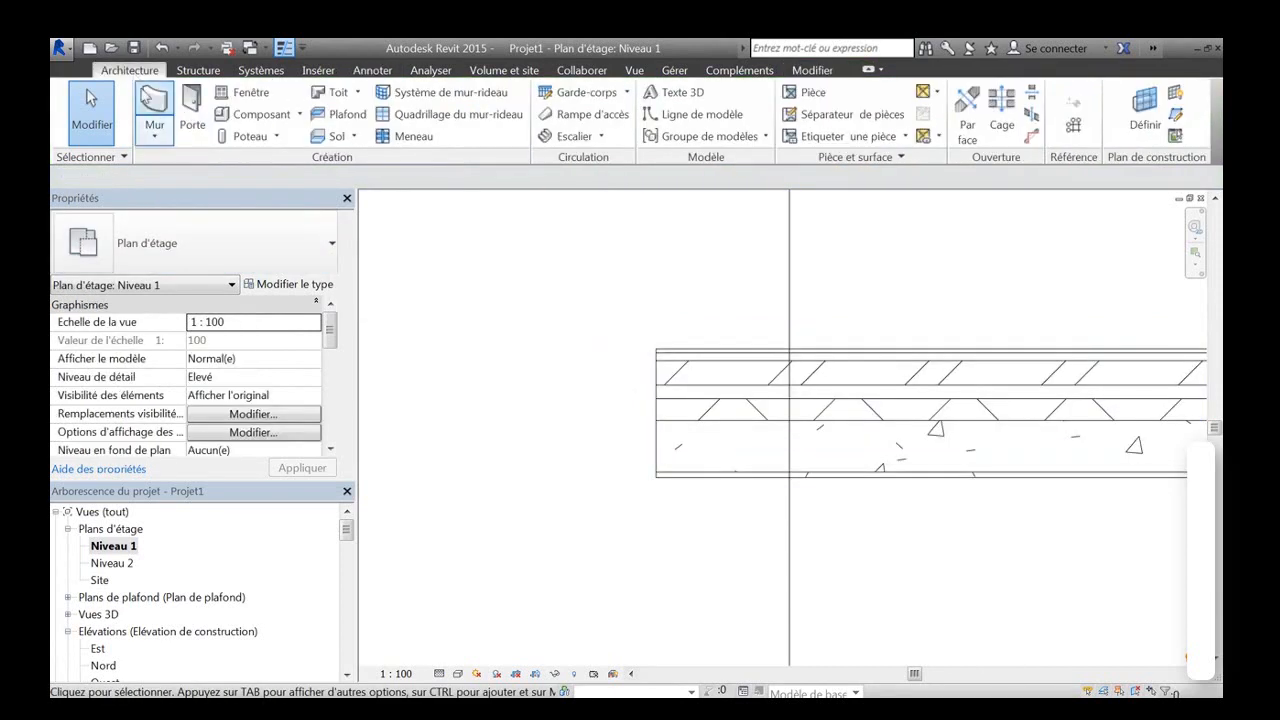
{"action": "left_click", "coordinate": [160, 125]}
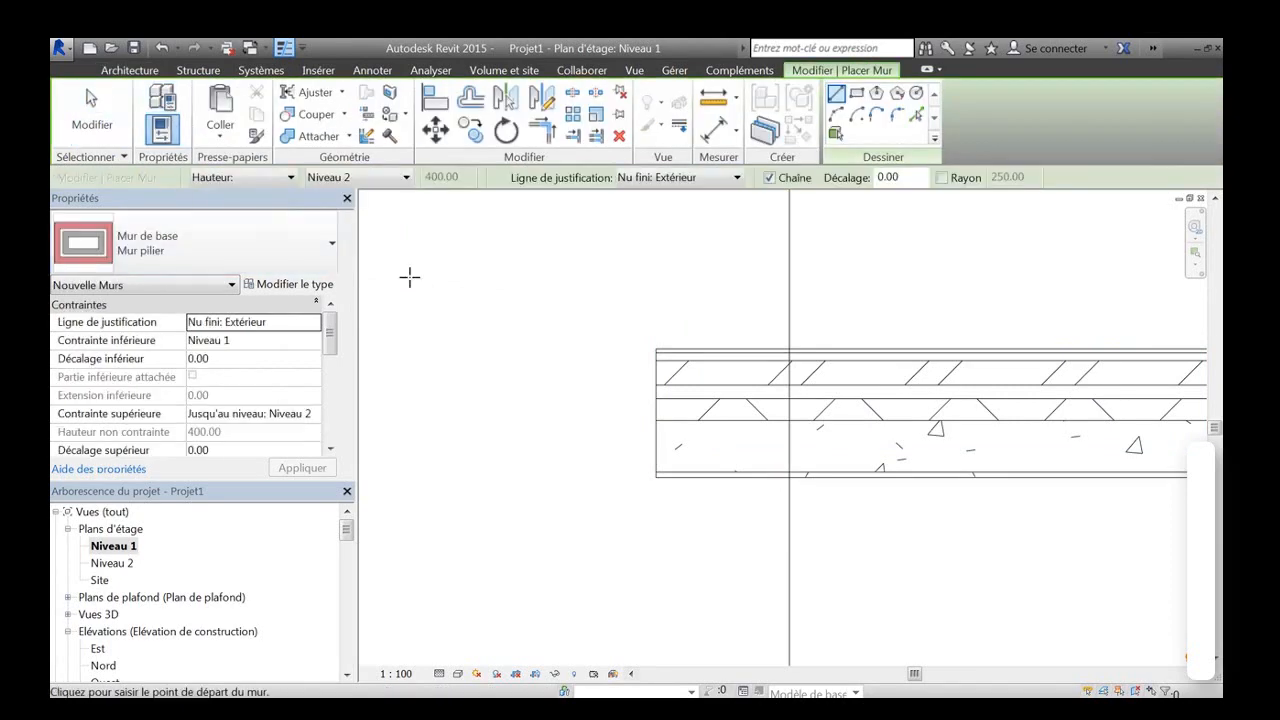
{"action": "left_click", "coordinate": [328, 258]}
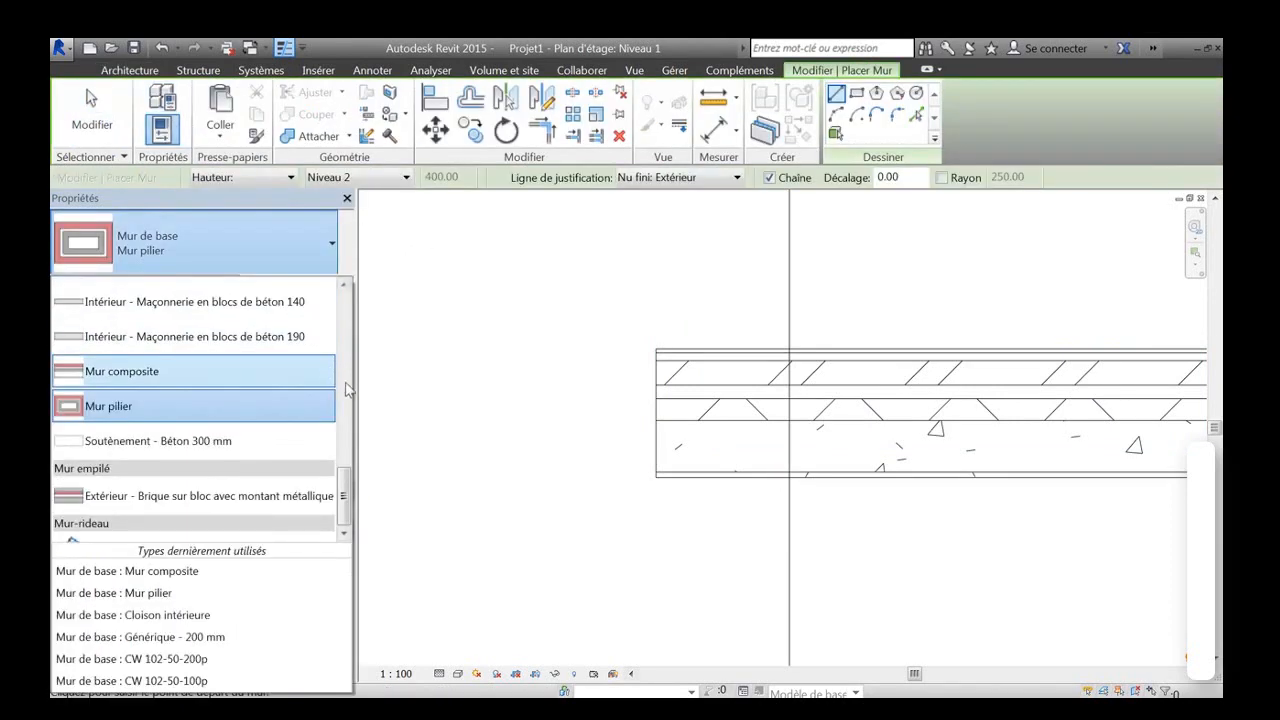
{"action": "left_click", "coordinate": [191, 372]}
{"action": "scroll", "coordinate": [529, 351], "scroll_direction": "up", "scroll_amount": 5}
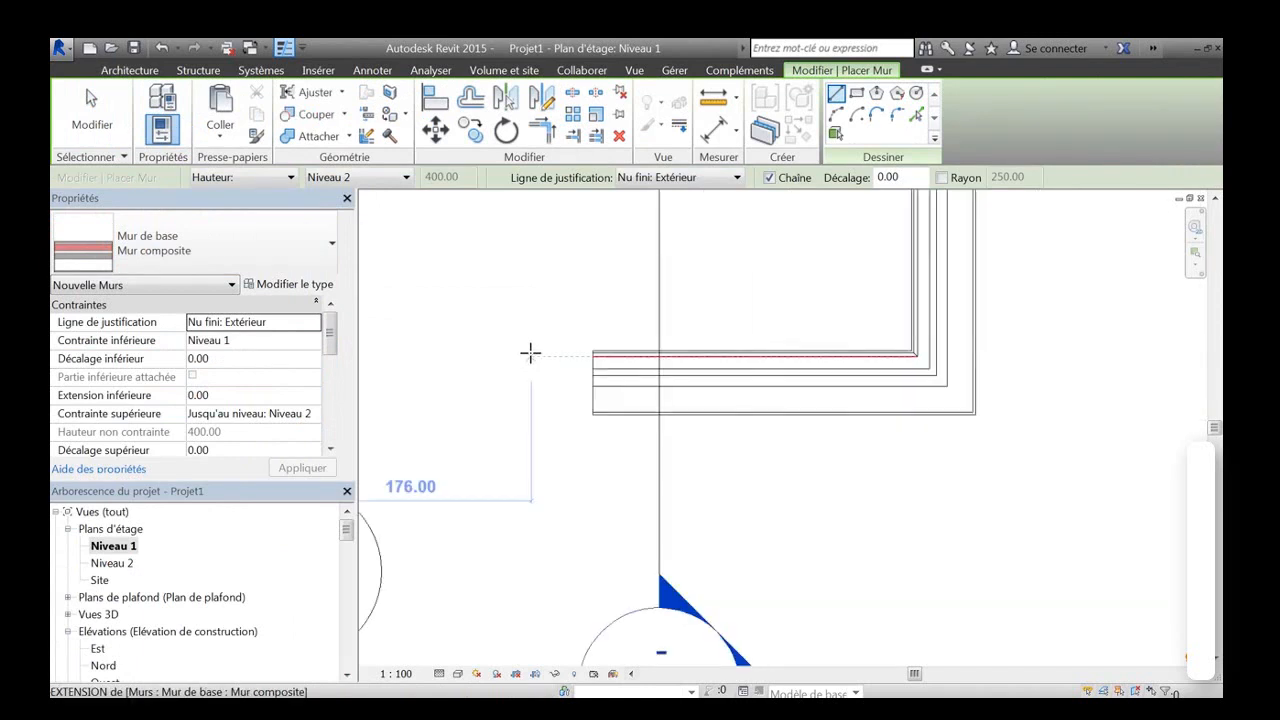
{"action": "scroll", "coordinate": [529, 351], "scroll_direction": "down", "scroll_amount": 3}
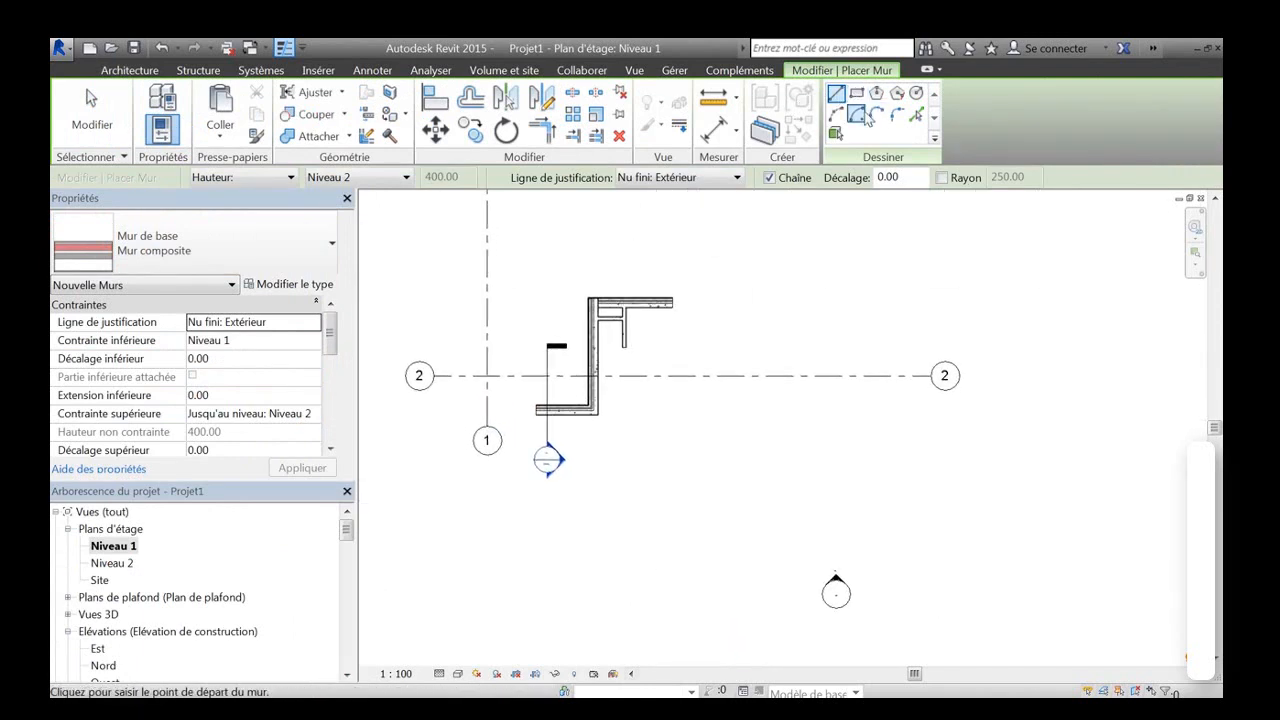
{"action": "left_click", "coordinate": [836, 114]}
{"action": "left_click", "coordinate": [760, 373]}
{"action": "left_click", "coordinate": [757, 277]}
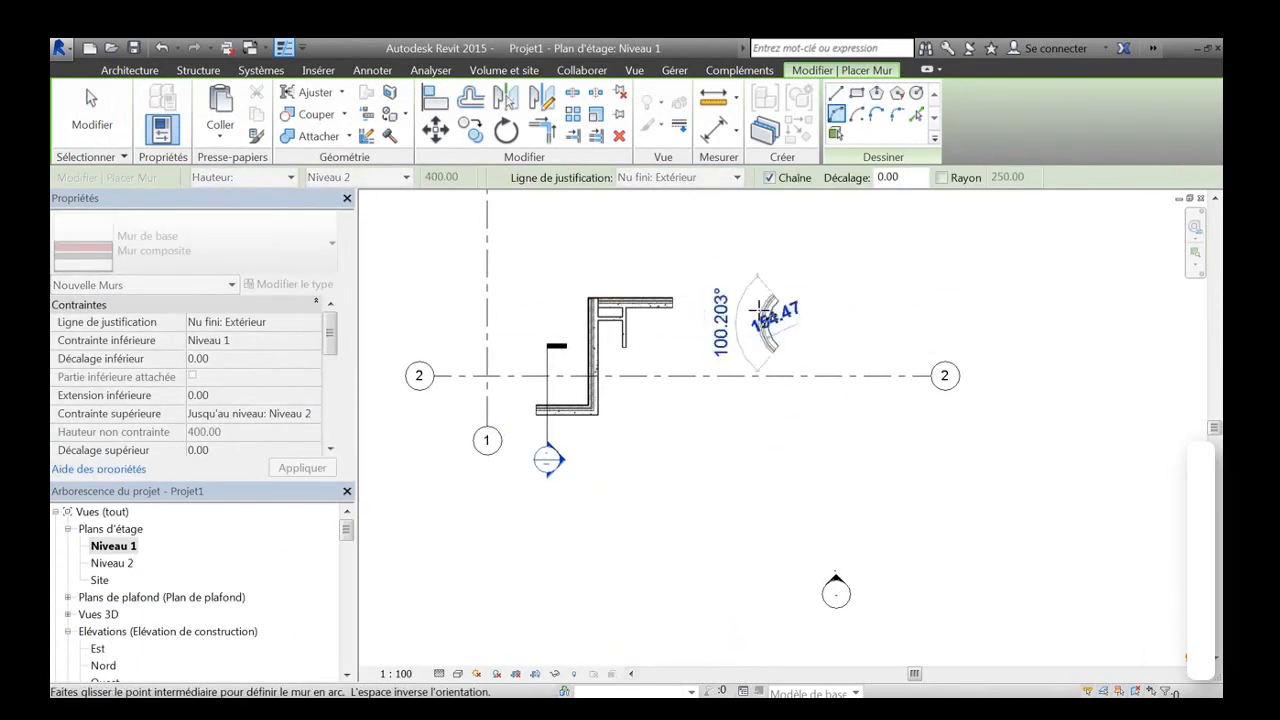
{"action": "left_click", "coordinate": [746, 320]}
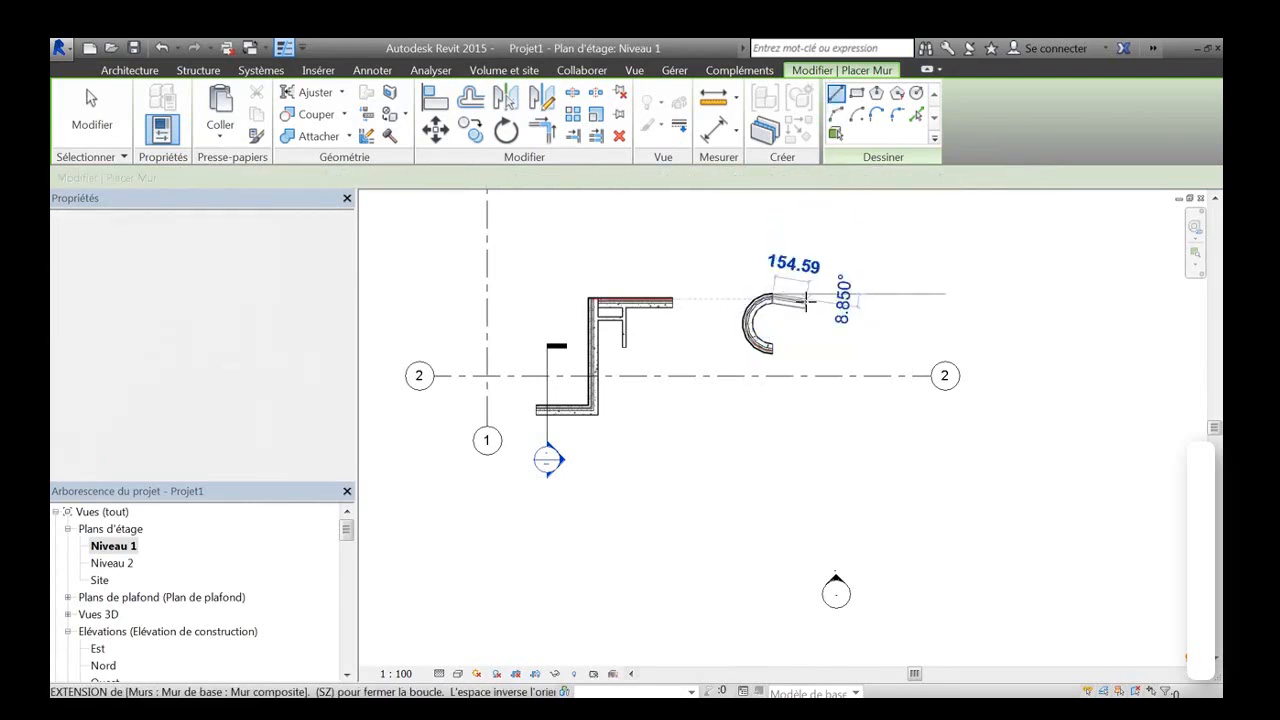
Continue the curved wall with chained straight segments: one horizontal, one diagonal, one vertical about 200 long and a final horizontal one.
{"action": "left_click", "coordinate": [845, 265]}
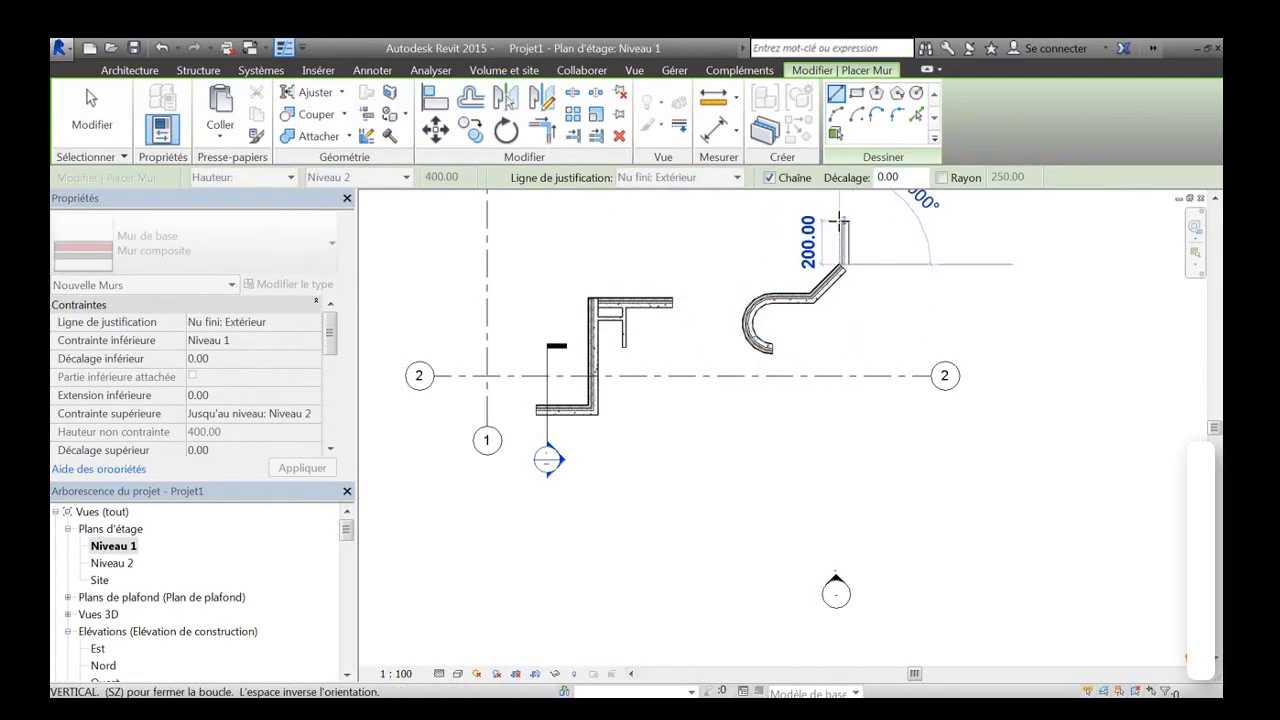
{"action": "left_click", "coordinate": [843, 222]}
{"action": "left_click", "coordinate": [894, 222]}
{"action": "key", "text": "Escape"}
{"action": "key", "text": "Escape"}
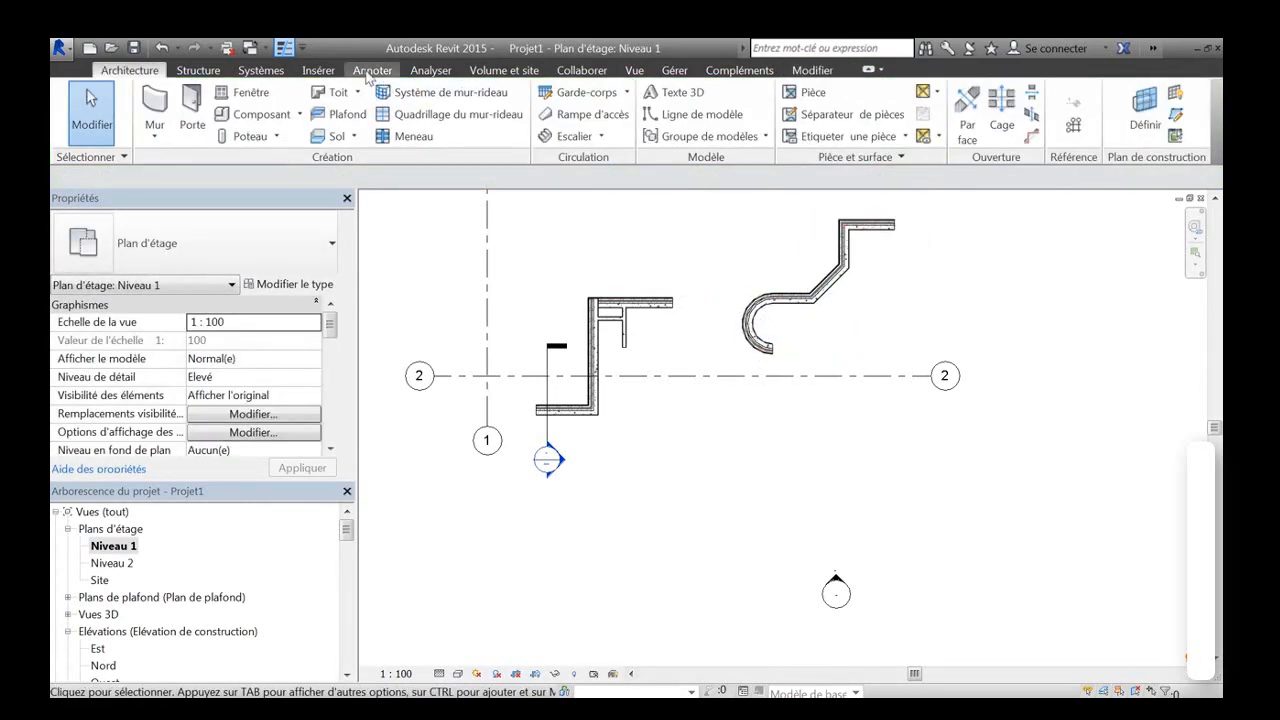
Examine the coping along the new curved and angled walls in the 3D view.
{"action": "key", "text": "3"}
{"action": "key", "text": "d"}
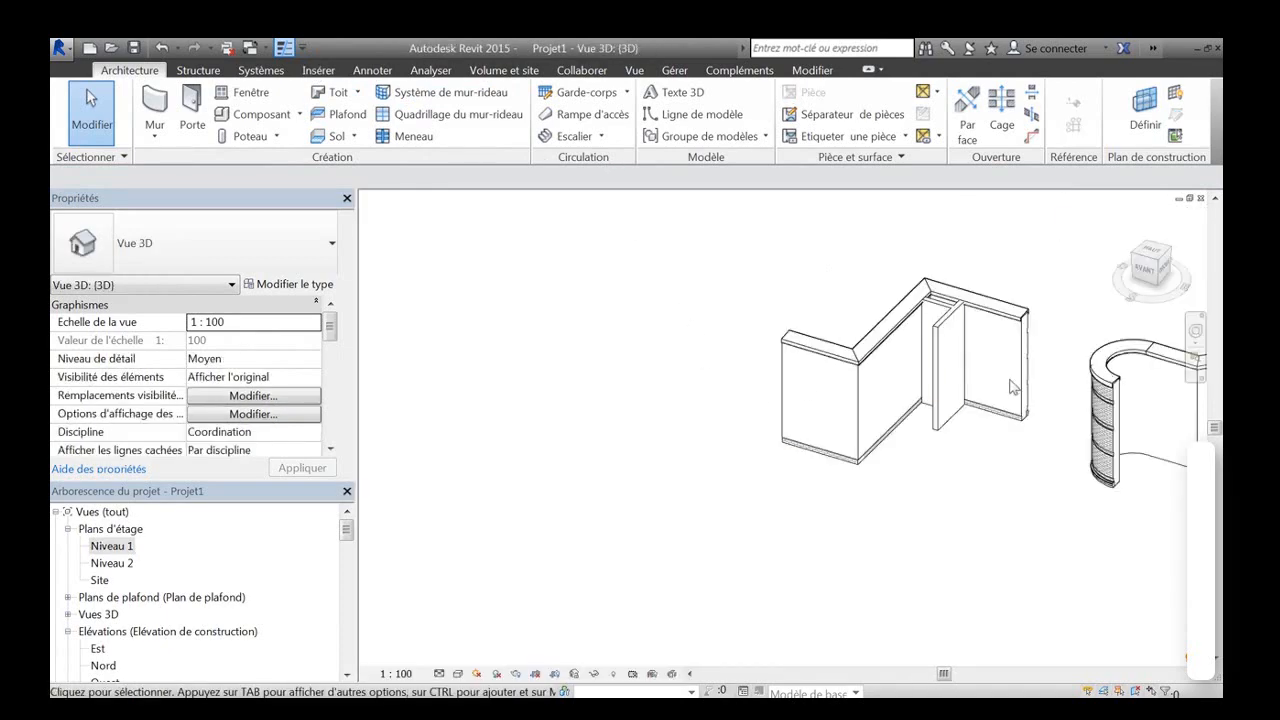
{"action": "middle_click_drag", "start_coordinate": [1013, 388], "coordinate": [777, 390], "text": "shift"}
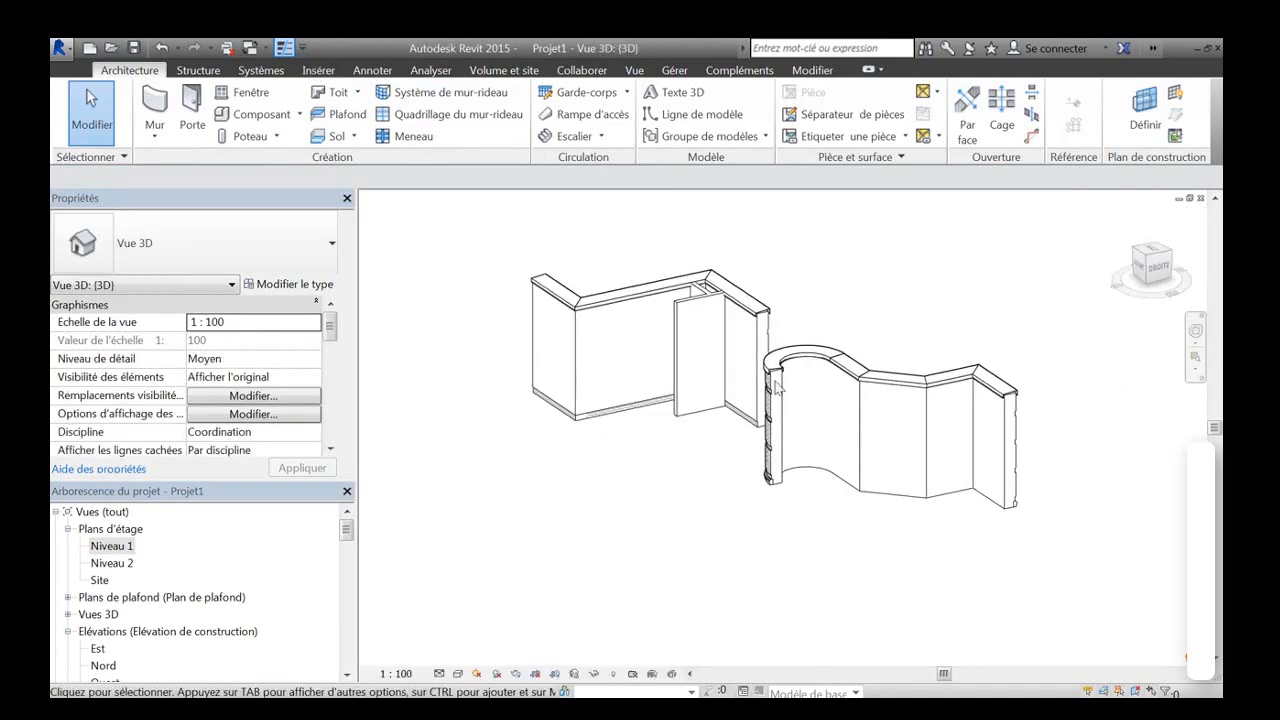
{"action": "scroll", "coordinate": [776, 390], "scroll_direction": "up", "scroll_amount": 5}
{"action": "scroll", "coordinate": [668, 407], "scroll_direction": "down", "scroll_amount": 5}
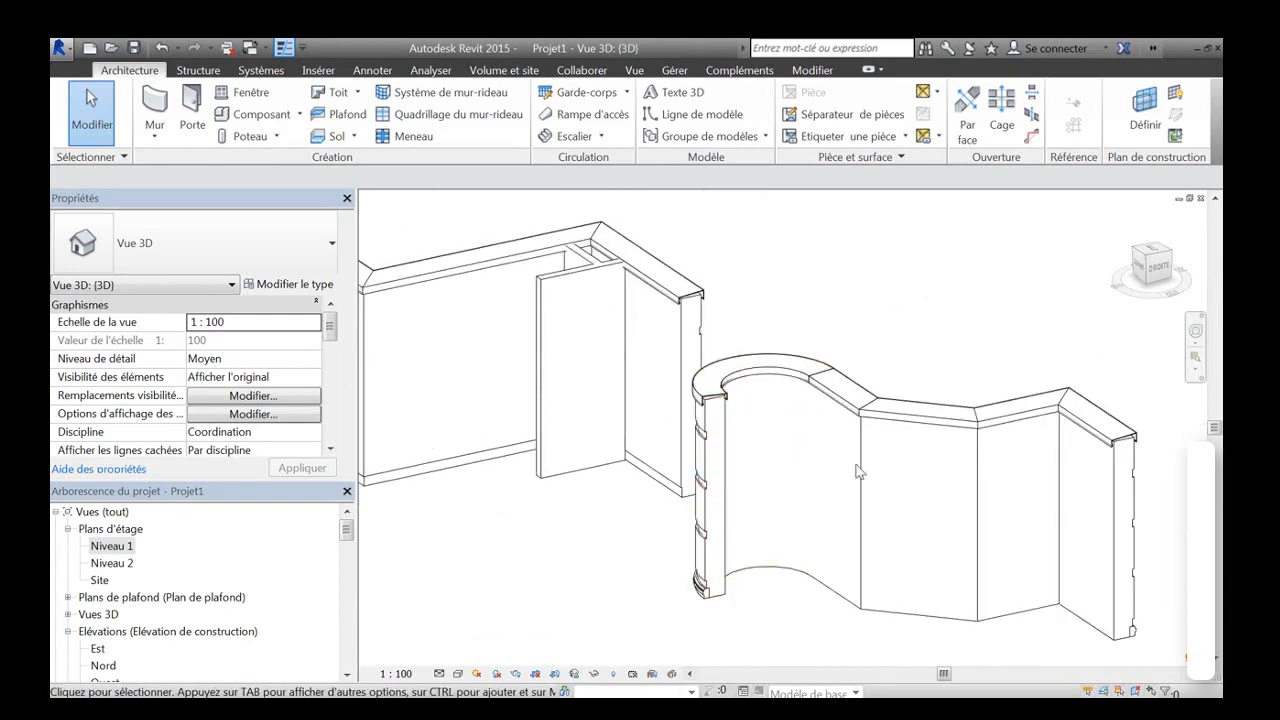
{"action": "scroll", "coordinate": [1134, 452], "scroll_direction": "up", "scroll_amount": 3}
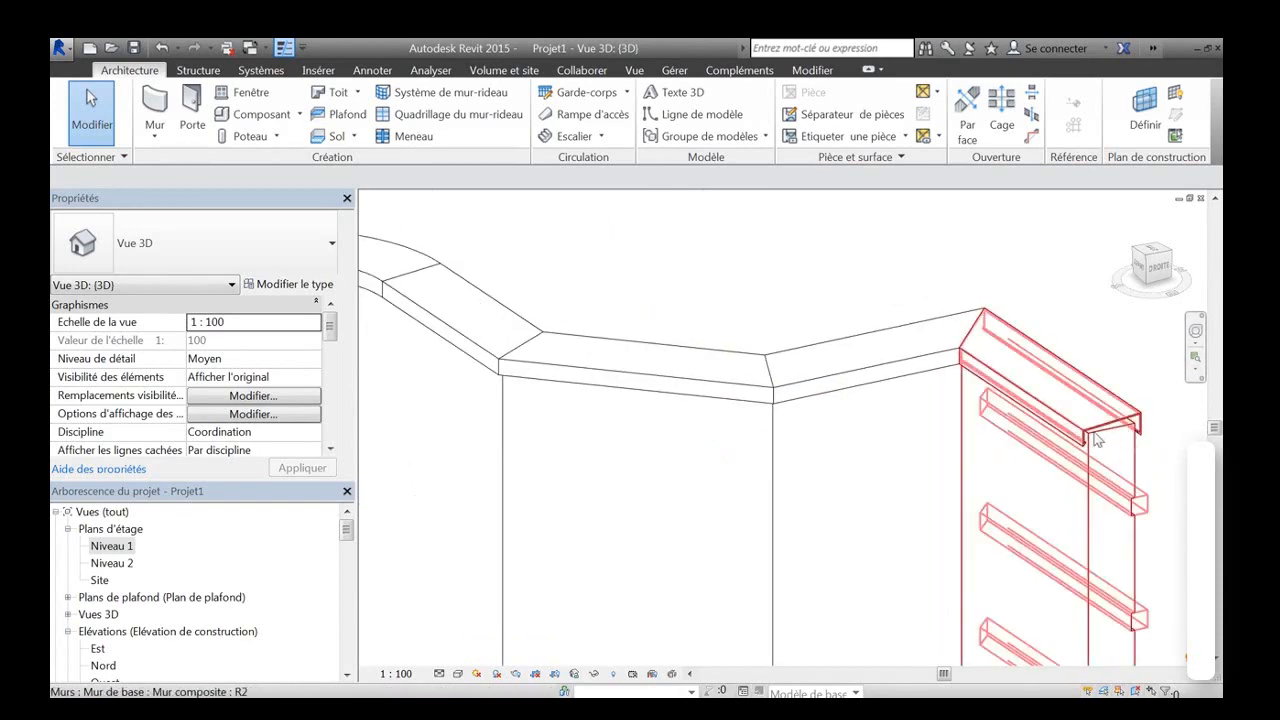
Set the 3D view to a shaded, coloured visual style and view the new angled and curved walls from the outside.
{"action": "scroll", "coordinate": [806, 457], "scroll_direction": "down", "scroll_amount": 4}
{"action": "middle_click_drag", "start_coordinate": [582, 492], "coordinate": [672, 522], "text": "shift"}
{"action": "scroll", "coordinate": [697, 410], "scroll_direction": "down", "scroll_amount": 4}
{"action": "scroll", "coordinate": [672, 522], "scroll_direction": "up", "scroll_amount": 3}
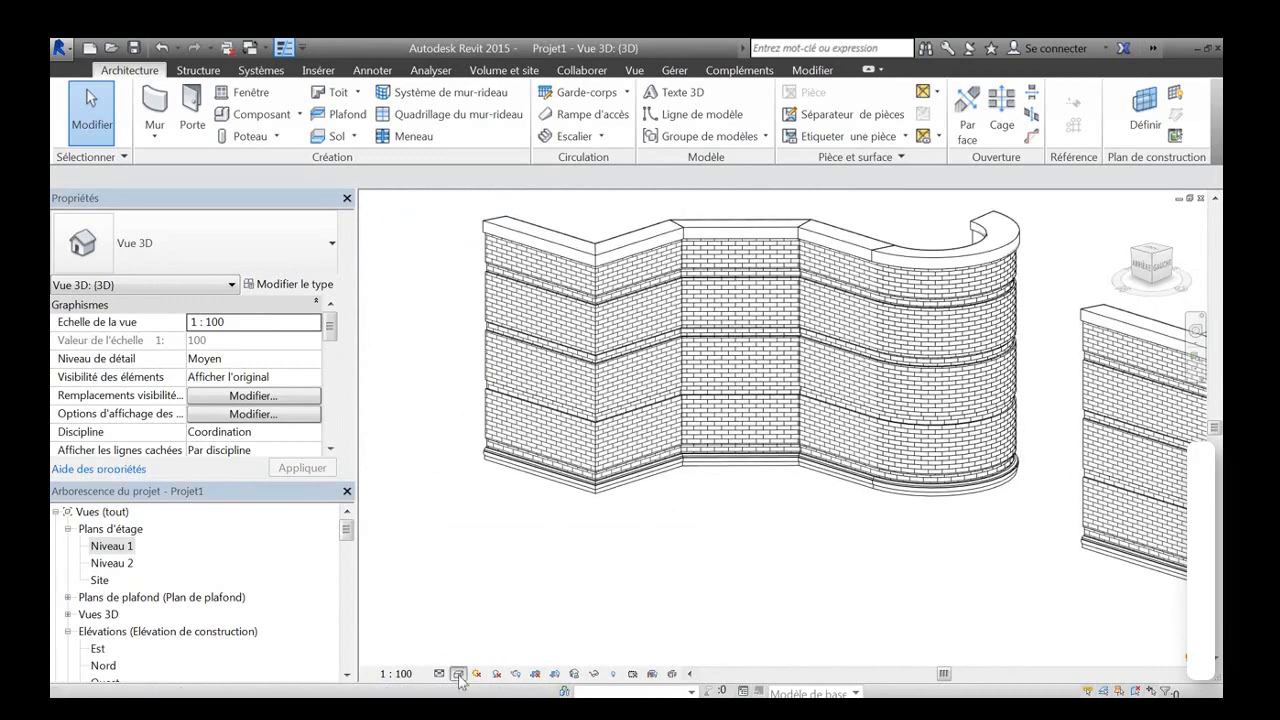
{"action": "left_click", "coordinate": [457, 673]}
{"action": "left_click", "coordinate": [530, 599]}
{"action": "middle_click_drag", "start_coordinate": [905, 525], "coordinate": [891, 477], "text": "shift"}
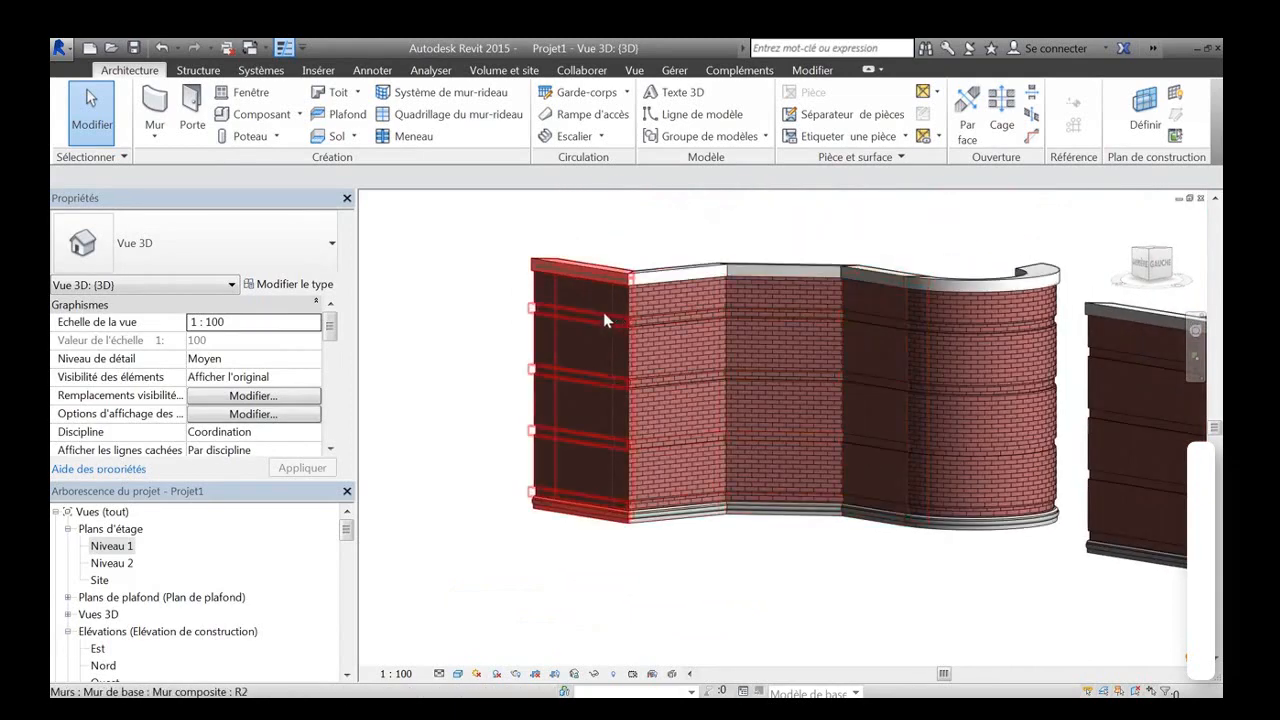
Start a new family from the Profil métrique template.
{"action": "left_click", "coordinate": [61, 52]}
{"action": "mouse_move", "coordinate": [150, 95]}
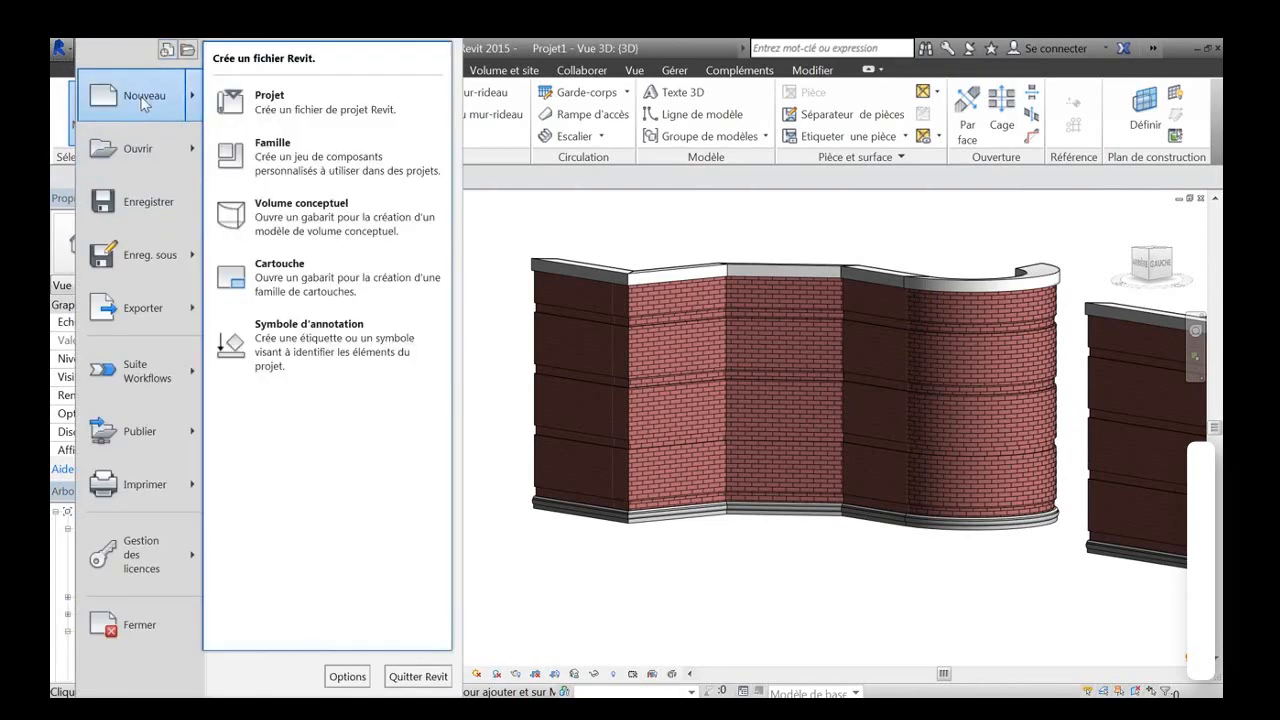
{"action": "left_click", "coordinate": [337, 163]}
{"action": "scroll", "coordinate": [827, 263], "scroll_direction": "down", "scroll_amount": 1}
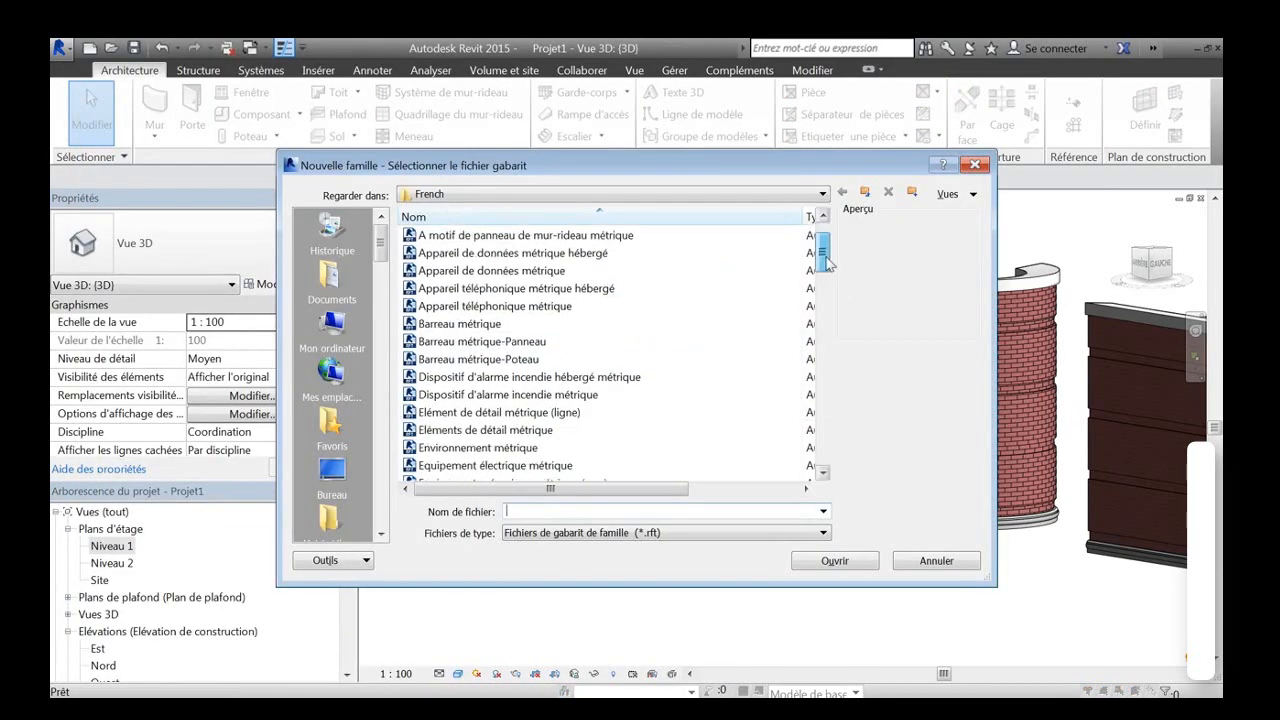
{"action": "left_click_drag", "start_coordinate": [827, 263], "coordinate": [823, 410]}
{"action": "left_click", "coordinate": [479, 397]}
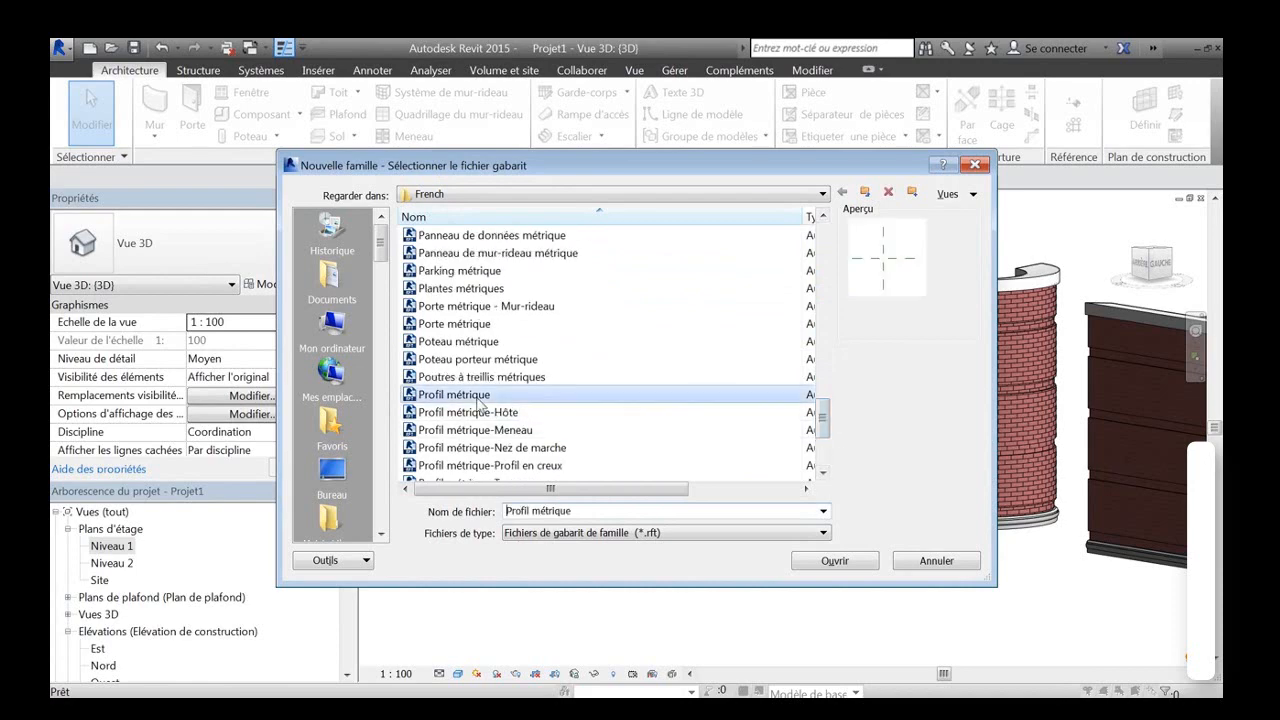
{"action": "left_click", "coordinate": [834, 561]}
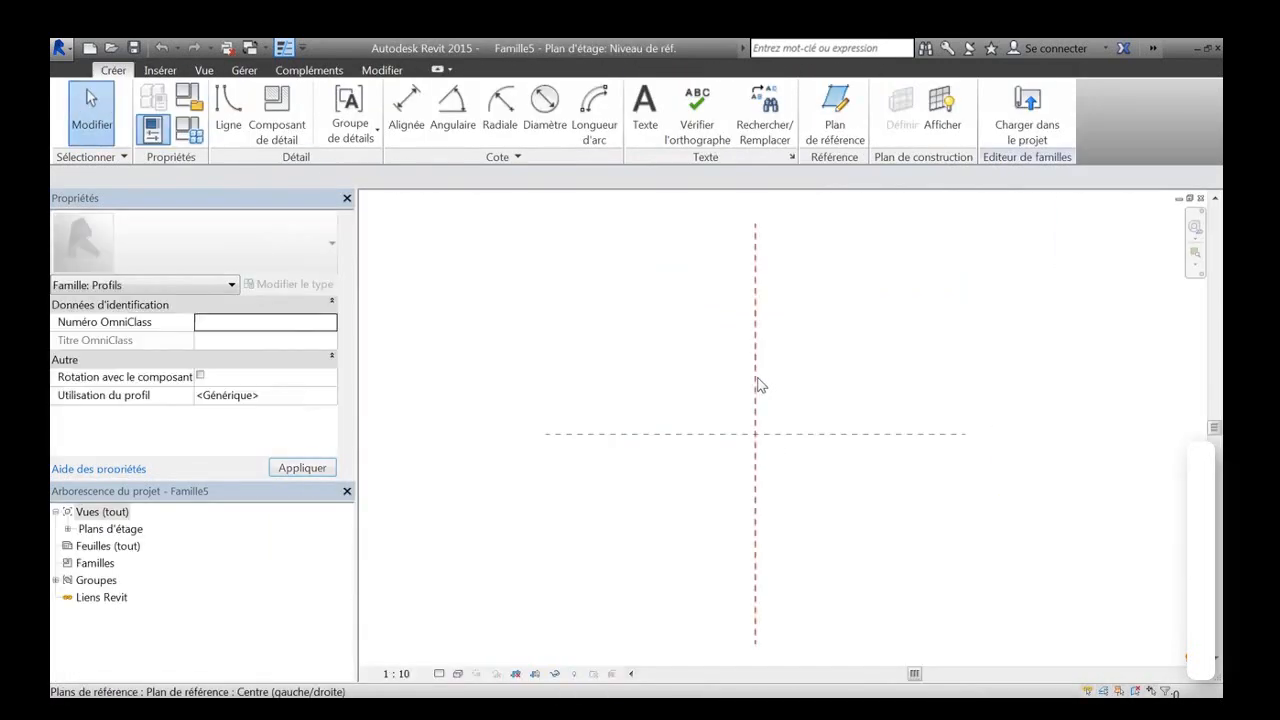
Sketch a closed L-shaped outline from the reference plane intersection, with a 100 downward leg and a 225 horizontal leg, both 10 thick.
{"action": "middle_click_drag", "start_coordinate": [800, 437], "coordinate": [710, 424]}
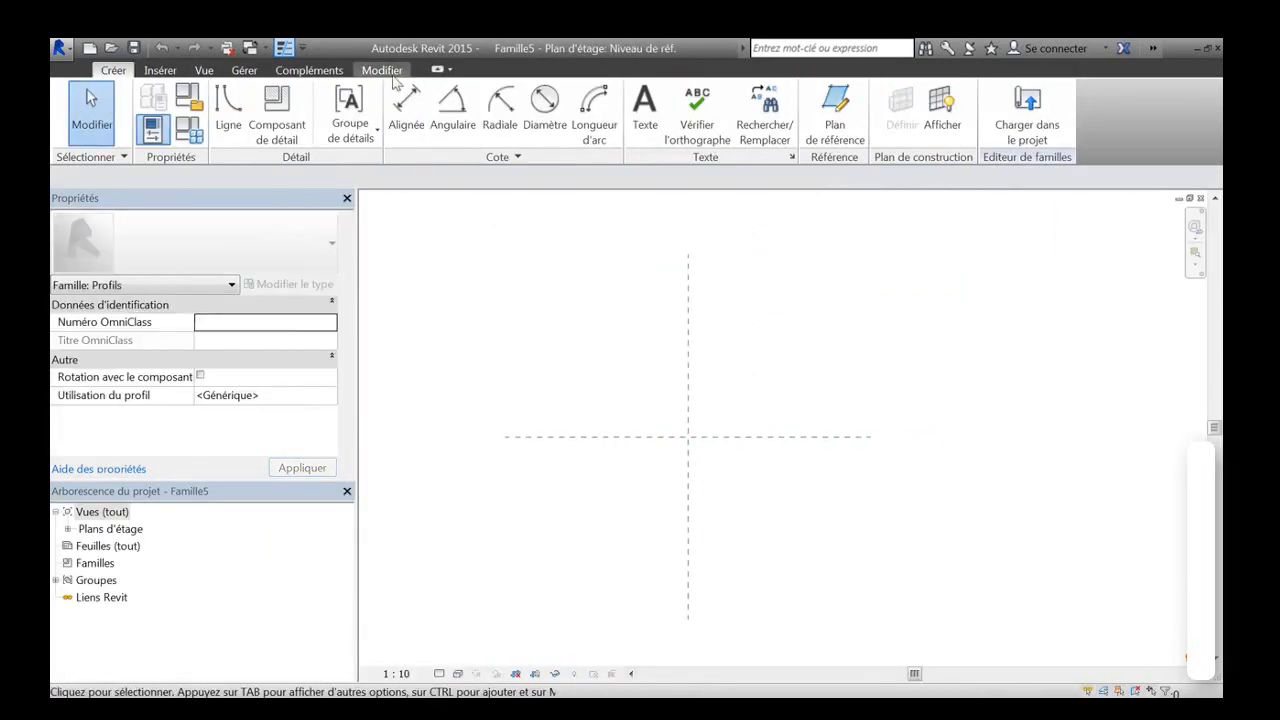
{"action": "left_click", "coordinate": [228, 110]}
{"action": "middle_click_drag", "start_coordinate": [734, 463], "coordinate": [669, 446]}
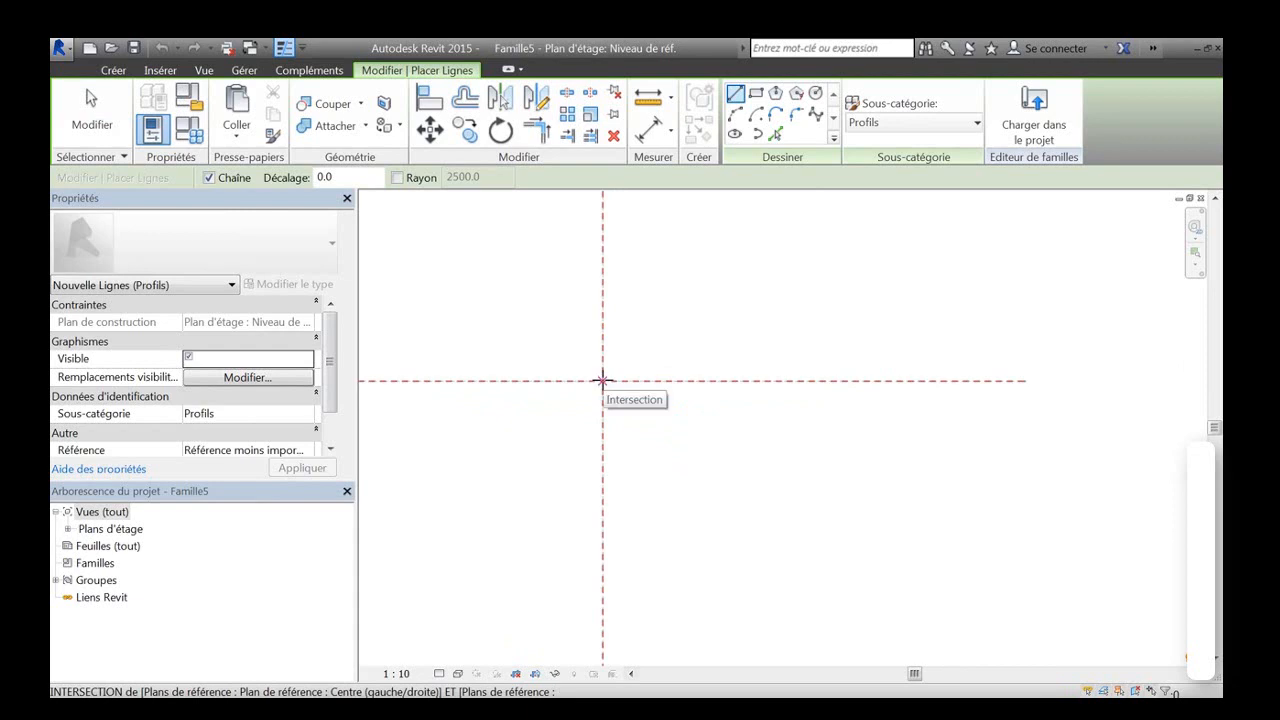
{"action": "left_click", "coordinate": [603, 380]}
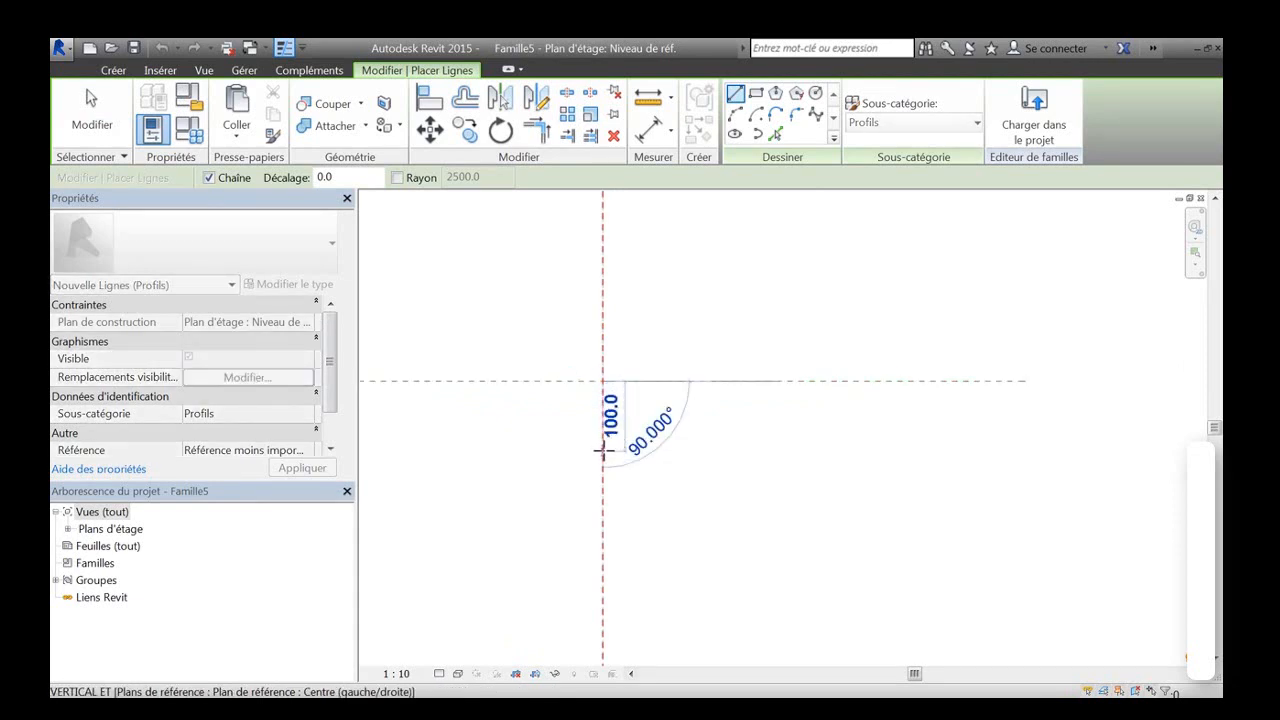
{"action": "left_click", "coordinate": [604, 450]}
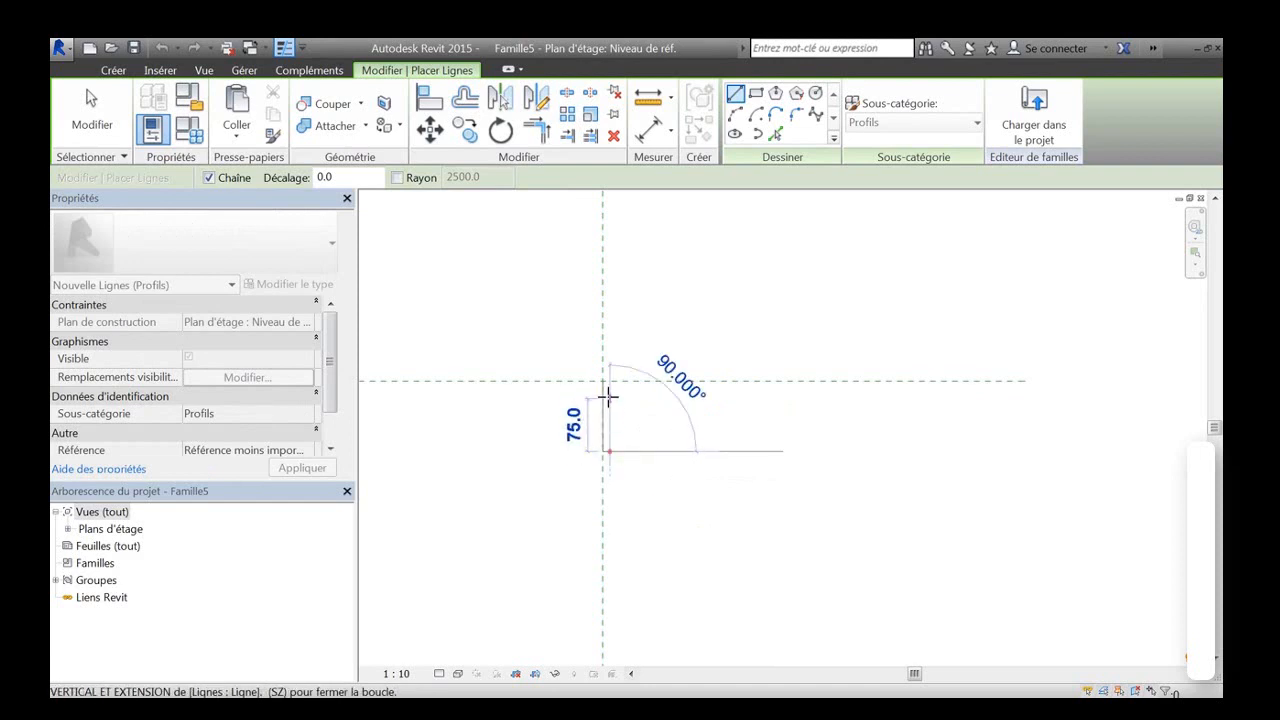
{"action": "left_click", "coordinate": [610, 388]}
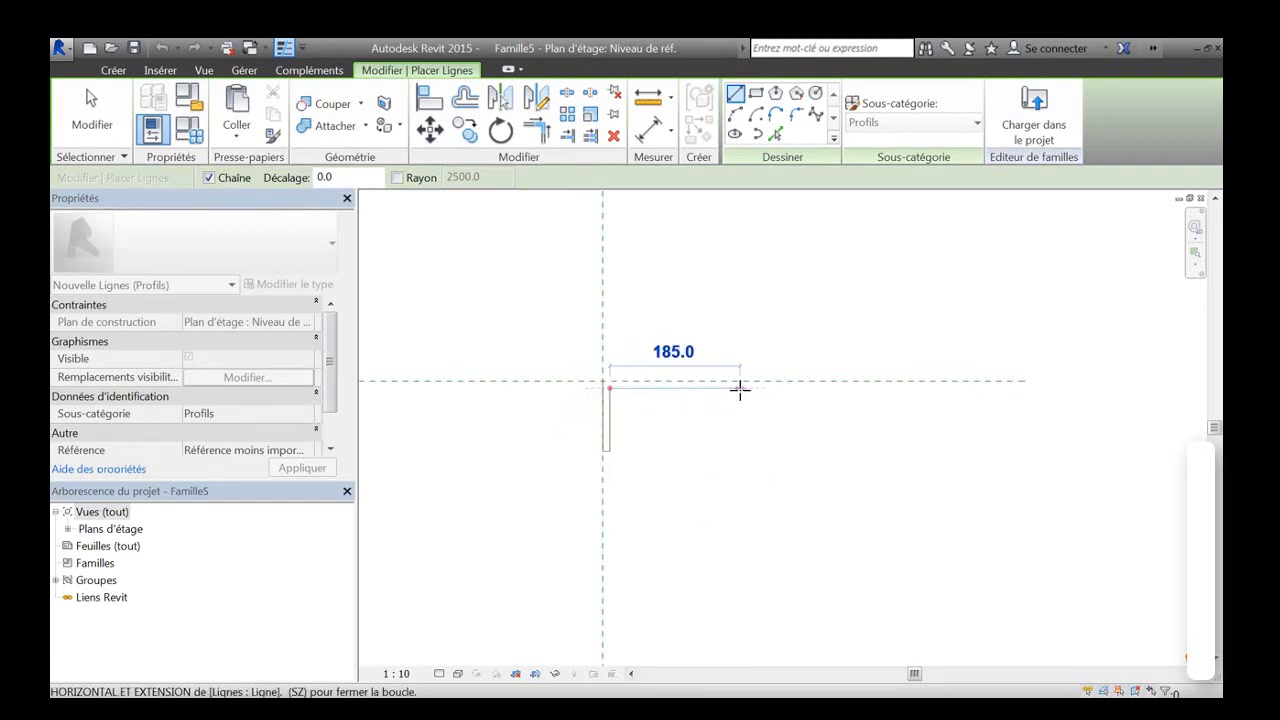
{"action": "left_click", "coordinate": [760, 388]}
{"action": "left_click", "coordinate": [760, 380]}
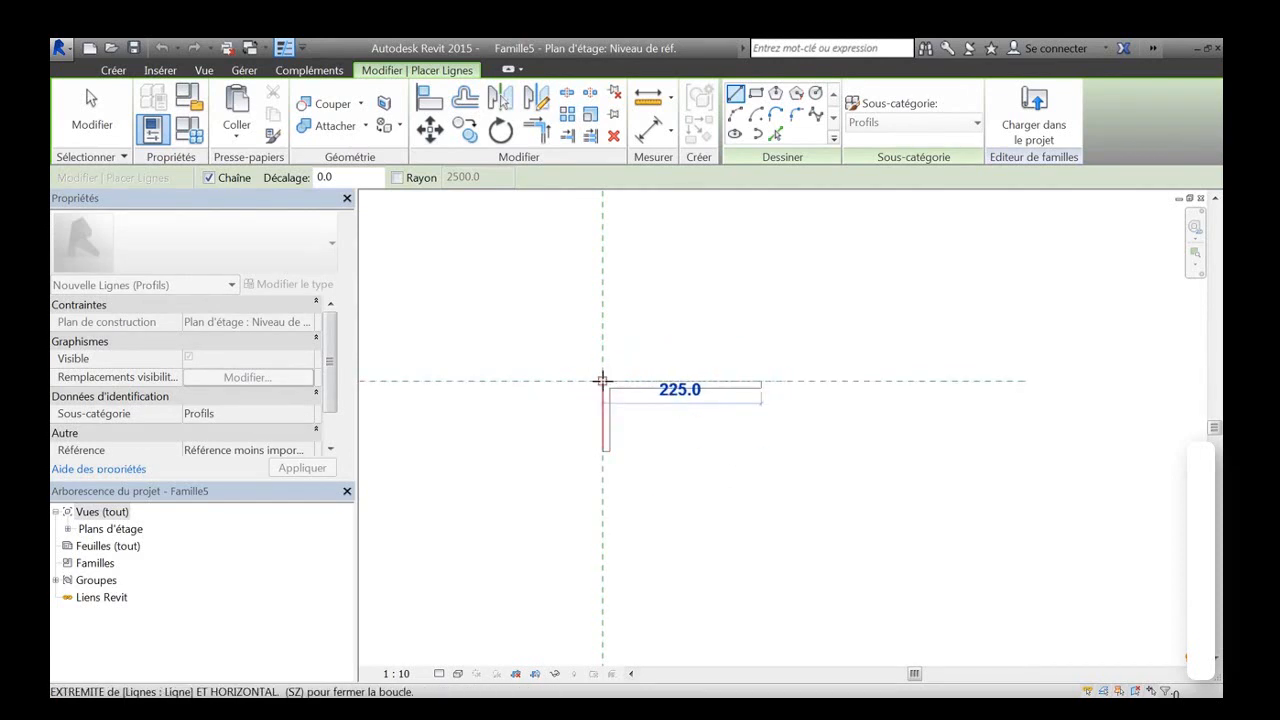
{"action": "left_click", "coordinate": [604, 380]}
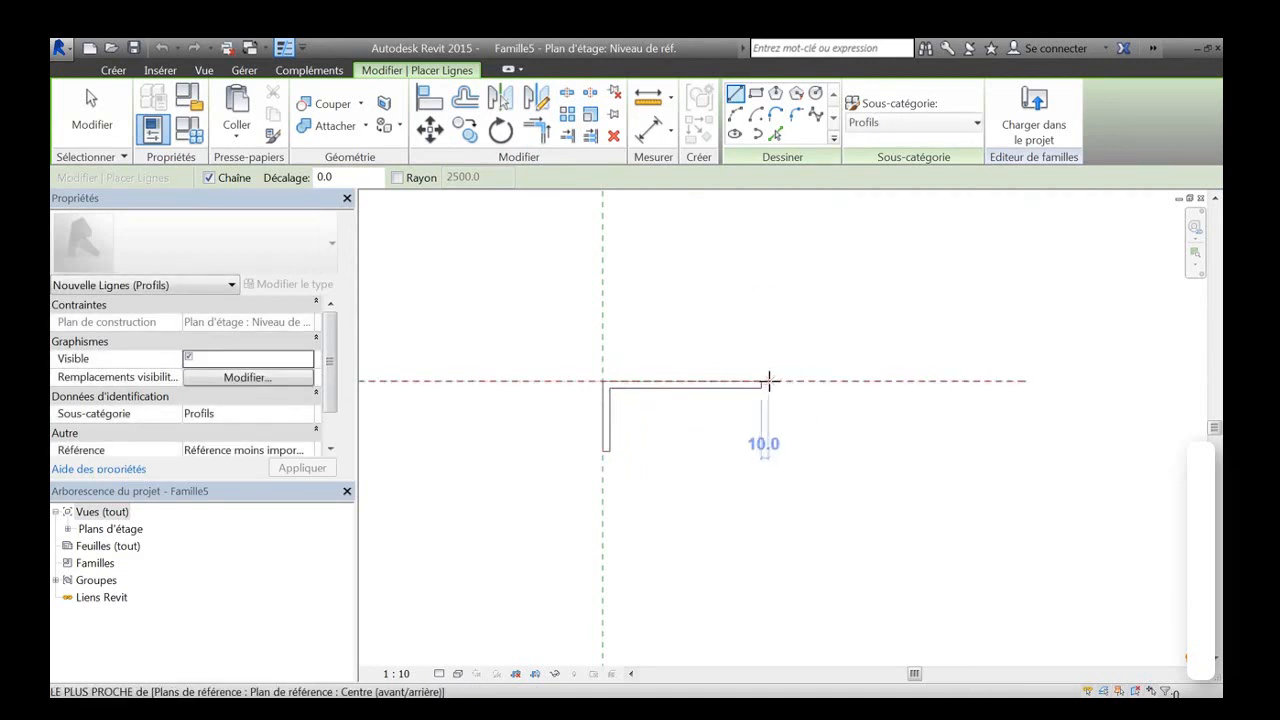
Draw a 200 by 10 rectangle in line with the L's horizontal leg, leaving a 10 gap from its end.
{"action": "left_click", "coordinate": [767, 381]}
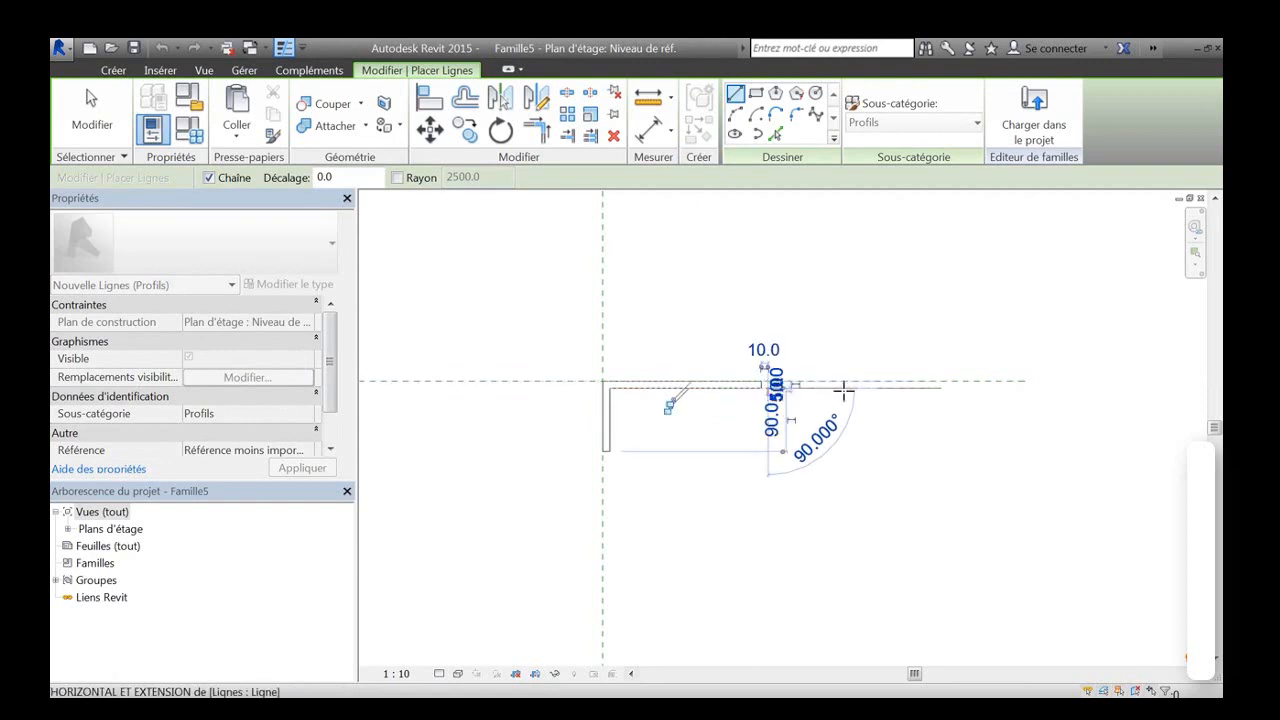
{"action": "left_click", "coordinate": [909, 381]}
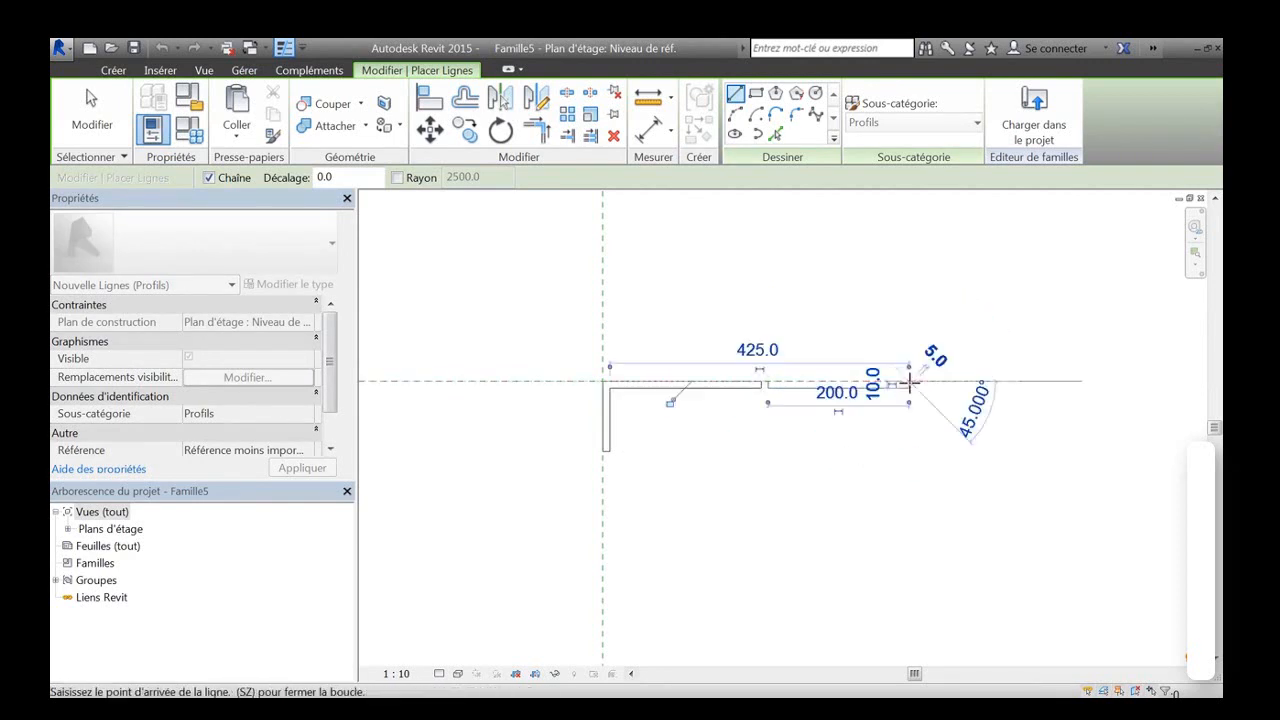
{"action": "key", "text": "Escape"}
{"action": "key", "text": "Escape"}
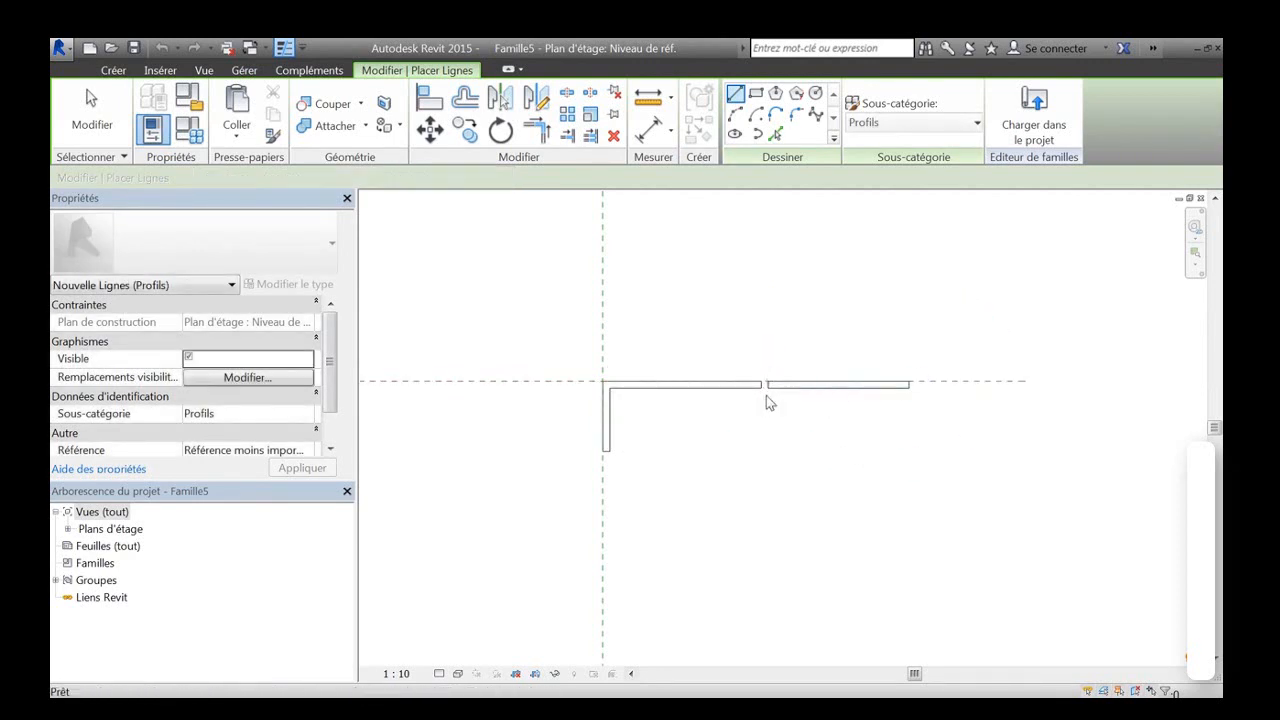
Copy the 200 by 10 rectangle in line beyond its far end, keeping a small gap between the two.
{"action": "scroll", "coordinate": [755, 371], "scroll_direction": "down", "scroll_amount": 2}
{"action": "middle_click_drag", "start_coordinate": [791, 314], "coordinate": [660, 386]}
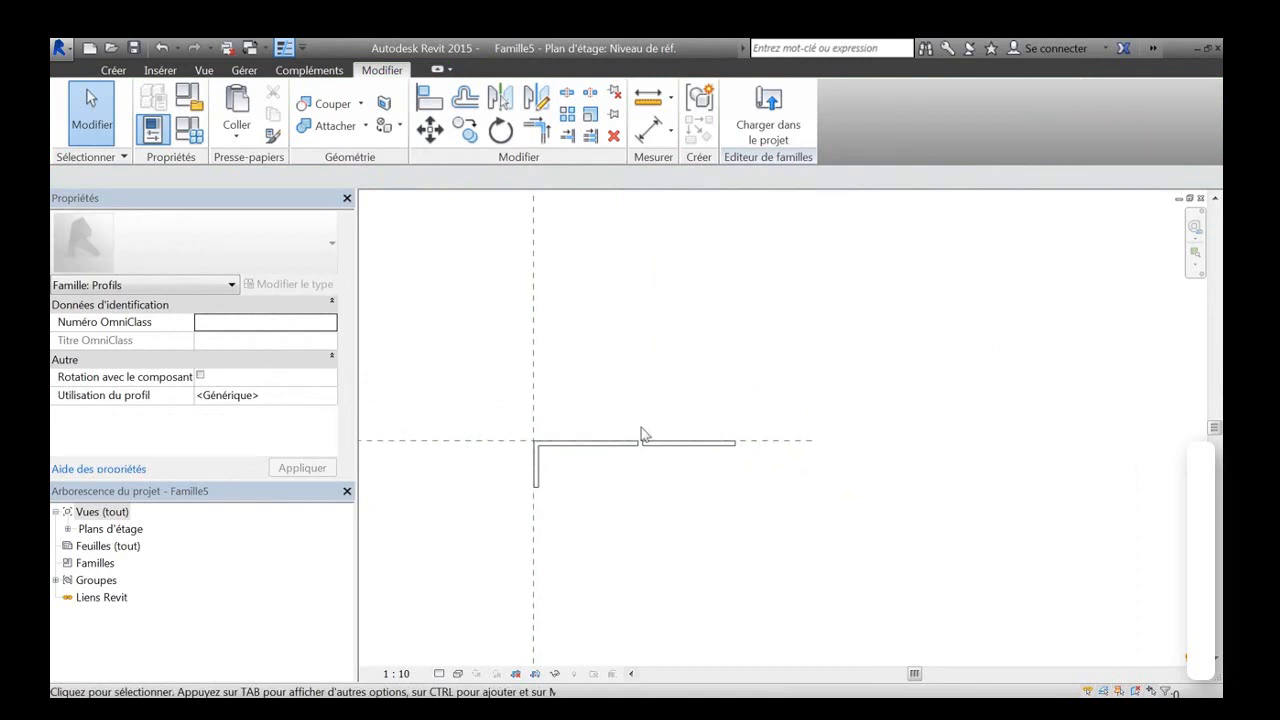
{"action": "left_click_drag", "start_coordinate": [642, 434], "coordinate": [770, 486]}
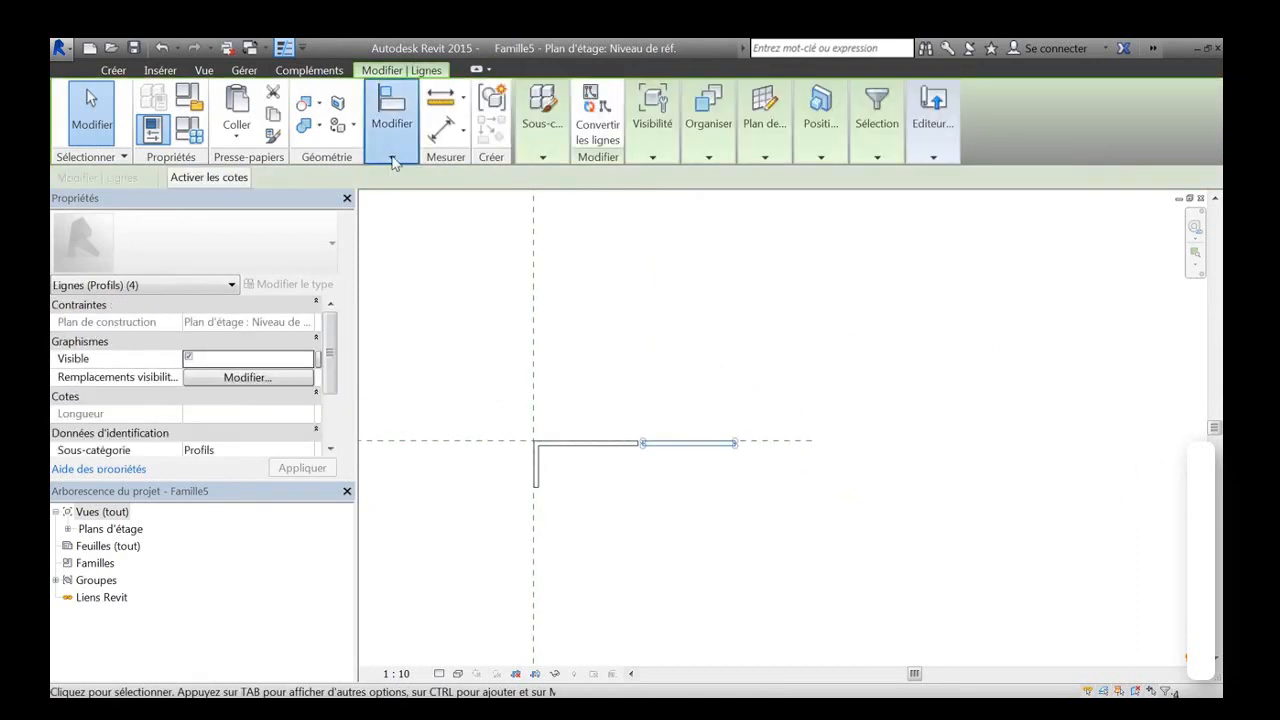
{"action": "left_click", "coordinate": [393, 160]}
{"action": "left_click", "coordinate": [420, 214]}
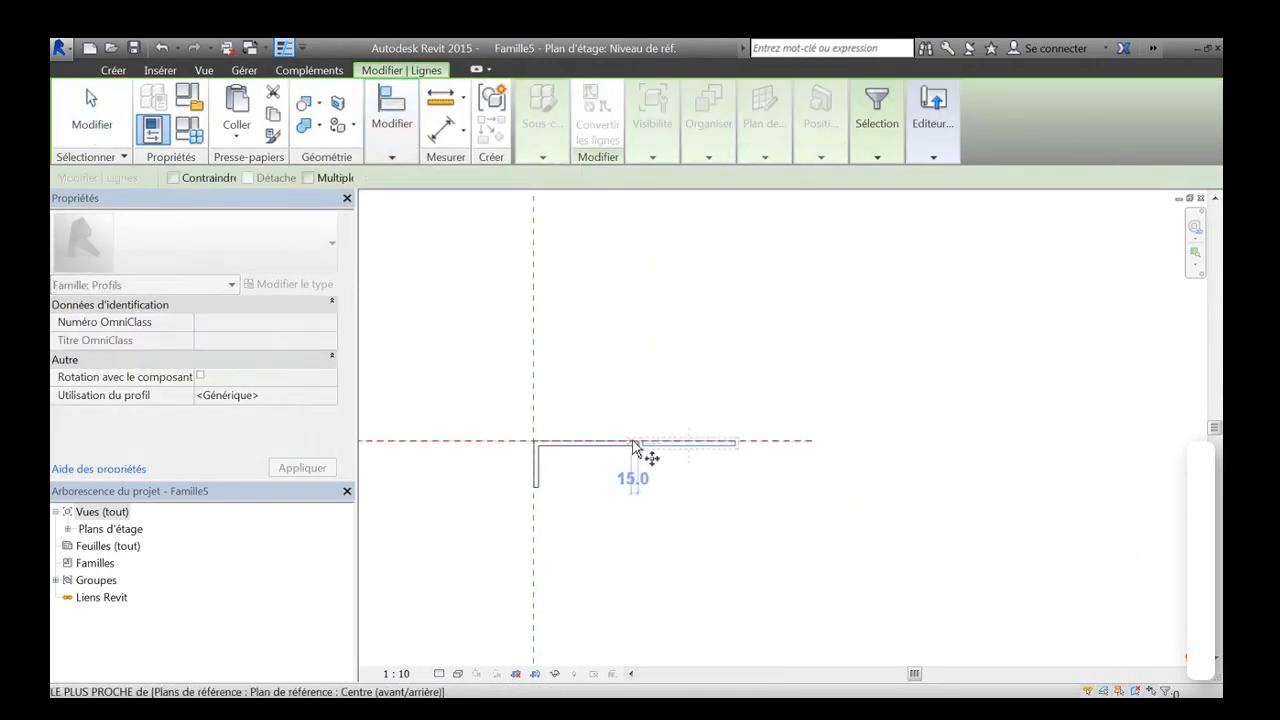
{"action": "left_click", "coordinate": [737, 442]}
{"action": "left_click", "coordinate": [855, 459]}
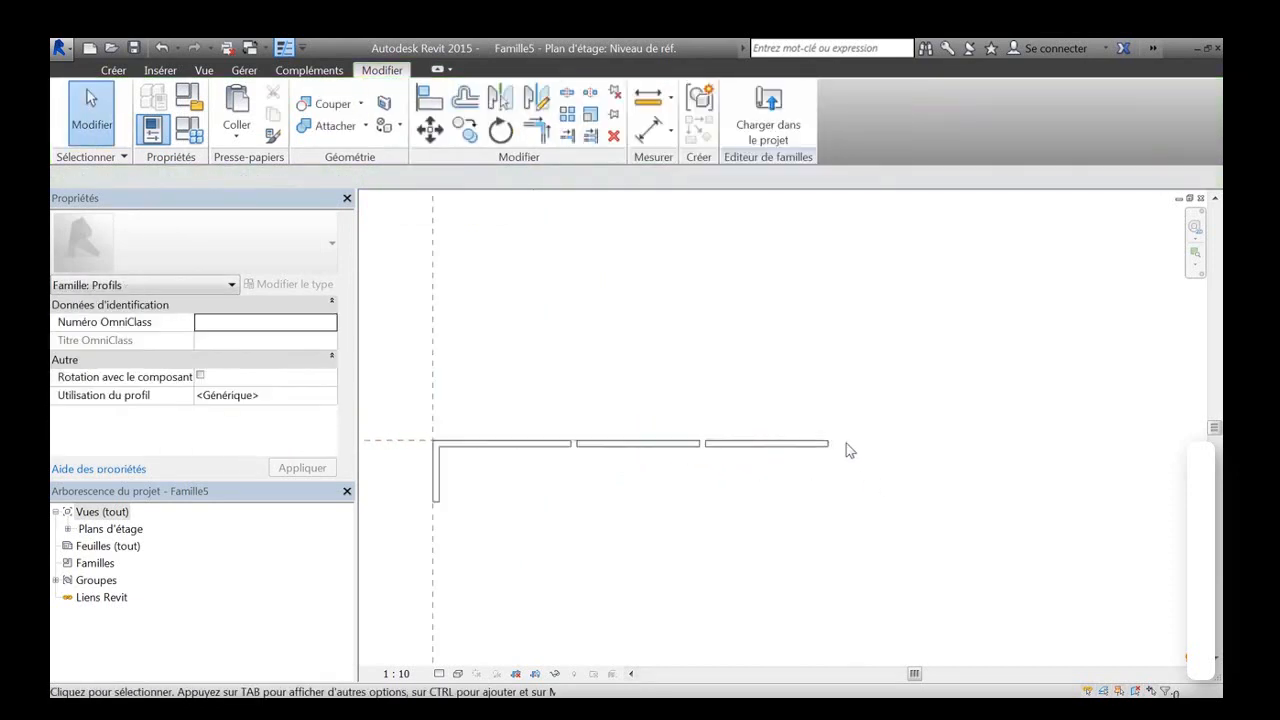
Draw a closed upright strip 10 wide just past the last rectangle, extending above and below the horizontal row.
{"action": "scroll", "coordinate": [846, 449], "scroll_direction": "up", "scroll_amount": 4}
{"action": "left_click", "coordinate": [113, 70]}
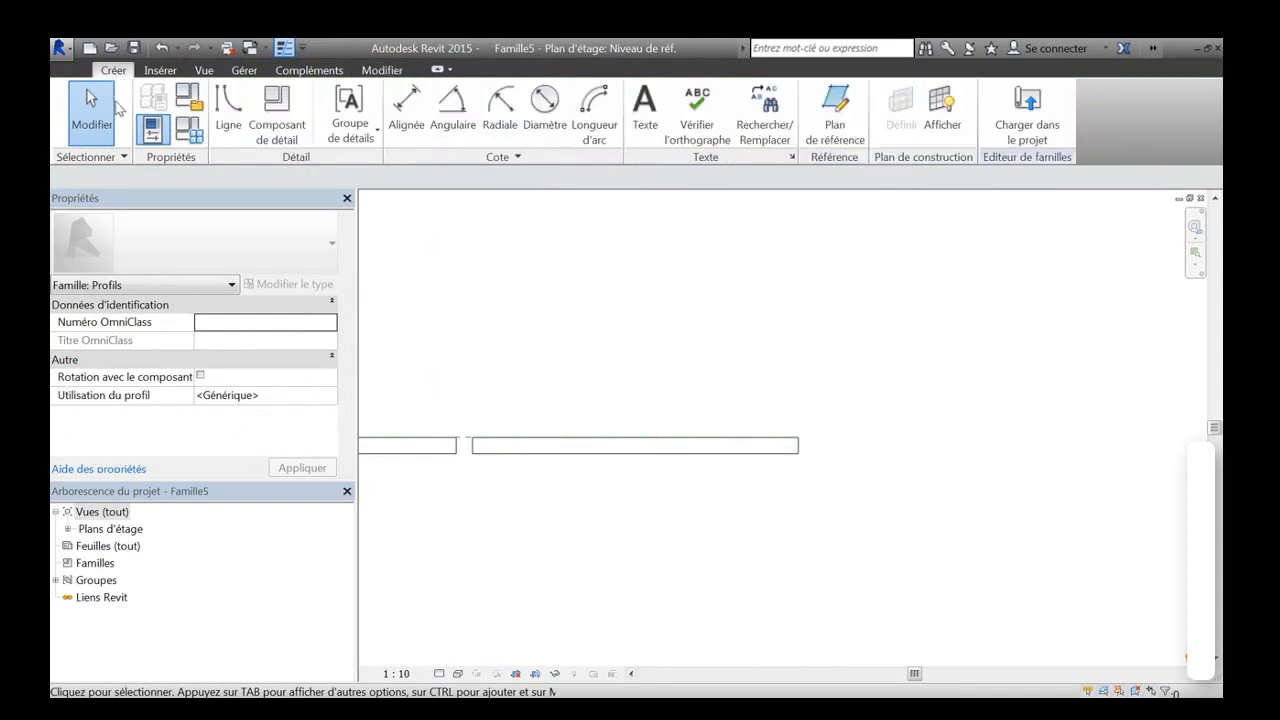
{"action": "left_click", "coordinate": [228, 118]}
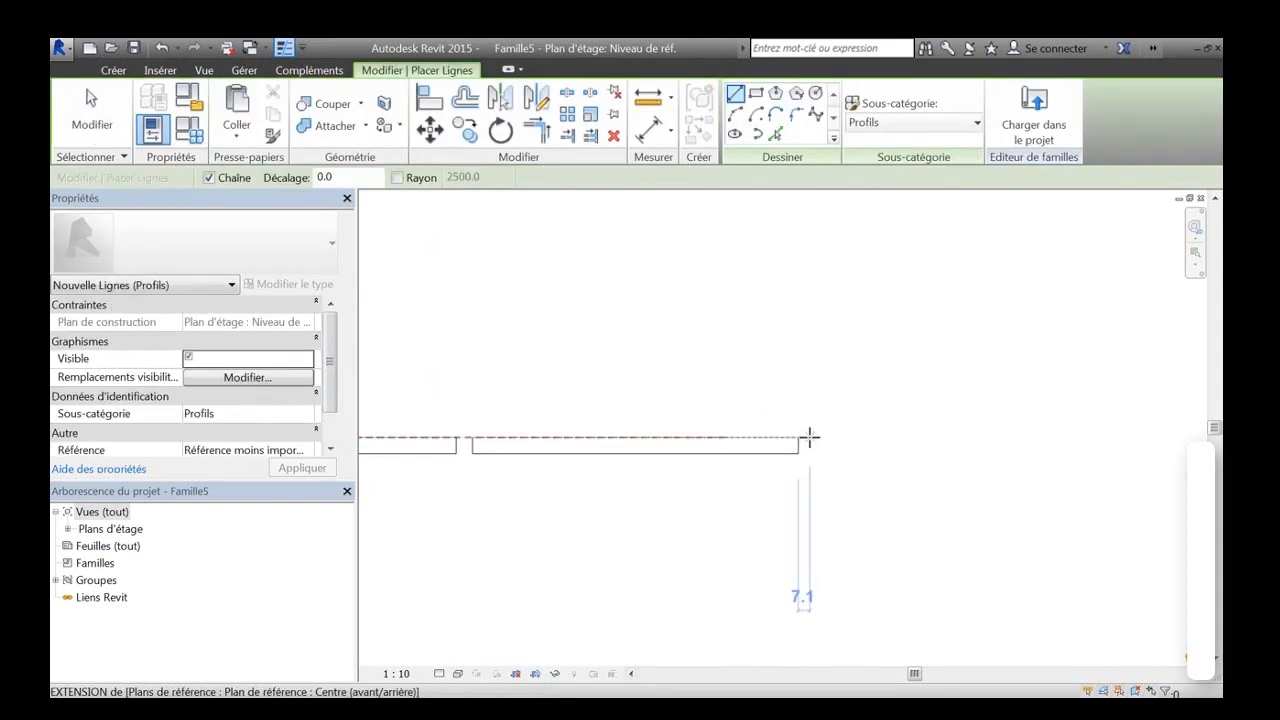
{"action": "left_click", "coordinate": [814, 437]}
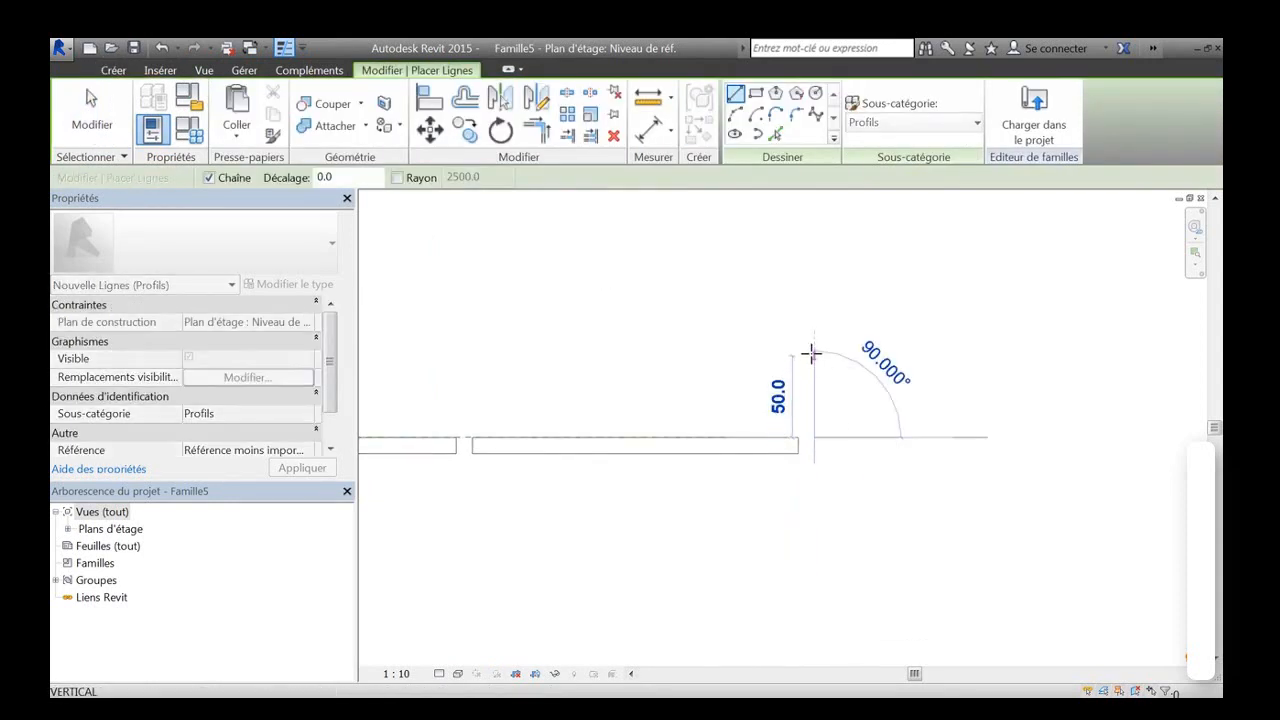
{"action": "left_click", "coordinate": [813, 343]}
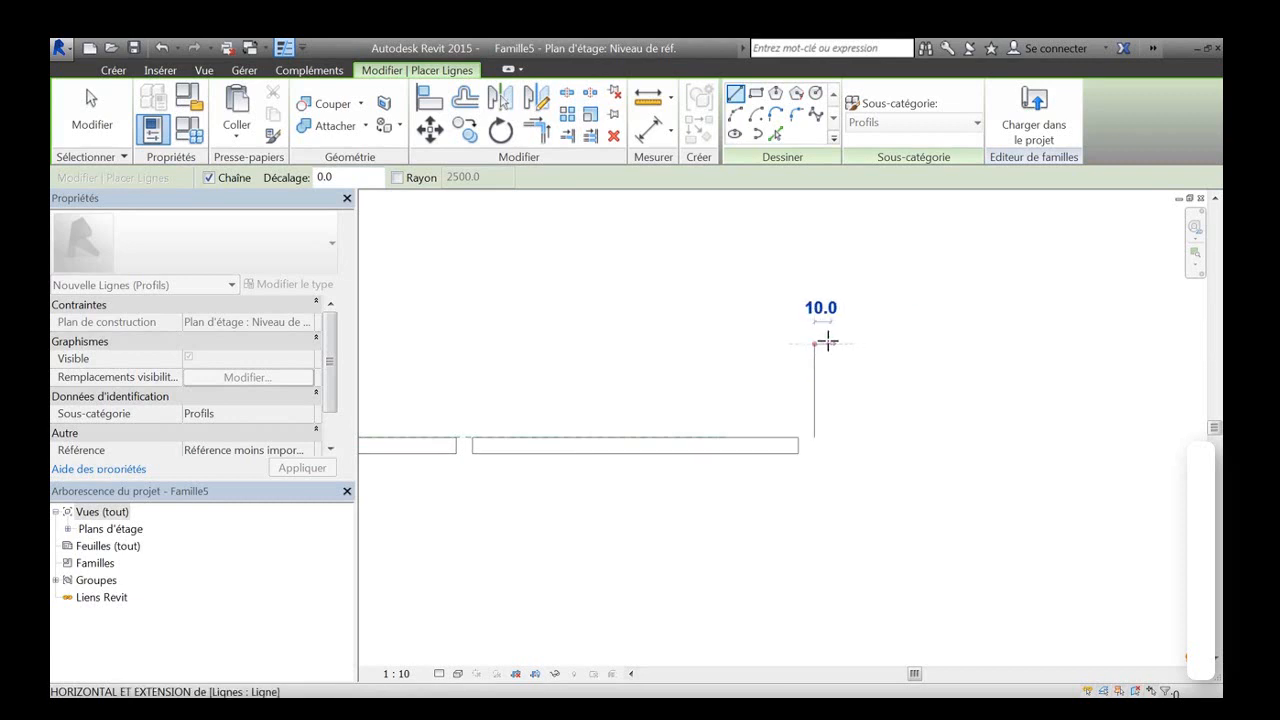
{"action": "left_click", "coordinate": [828, 536]}
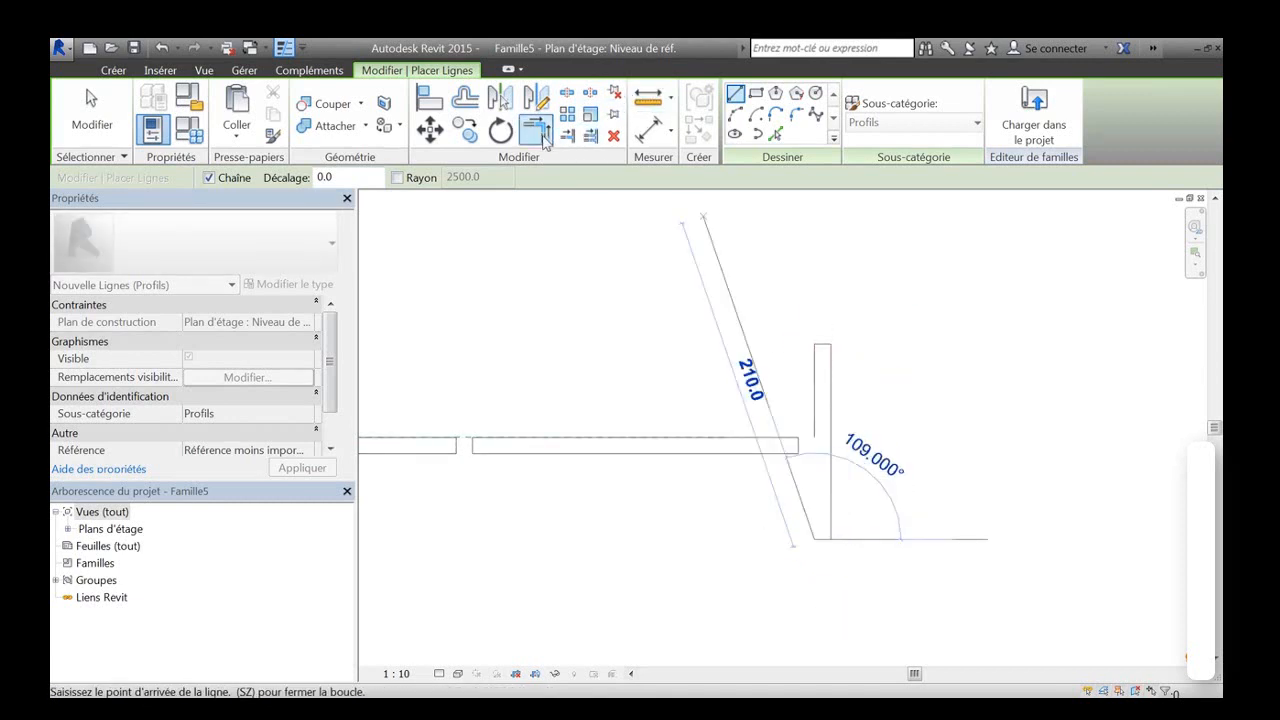
{"action": "key", "text": "Escape"}
{"action": "key", "text": "Escape"}
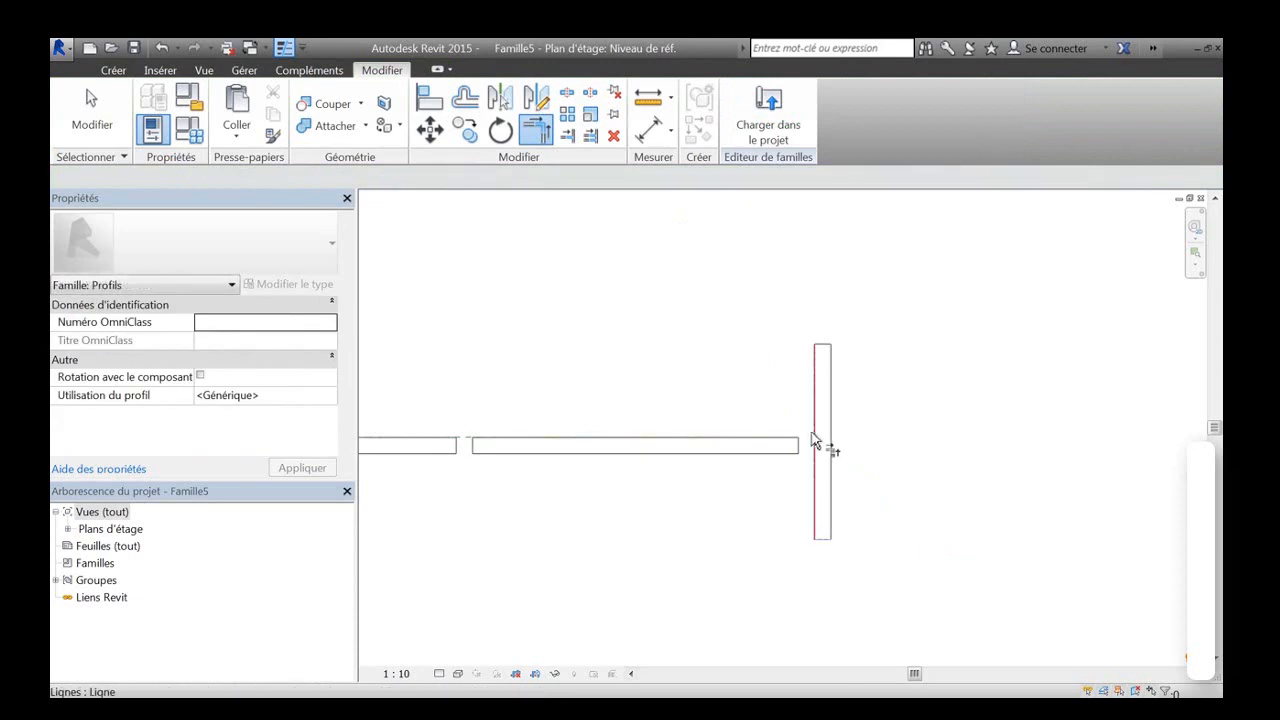
{"action": "scroll", "coordinate": [759, 472], "scroll_direction": "down", "scroll_amount": 3}
{"action": "middle_click_drag", "start_coordinate": [613, 408], "coordinate": [759, 384]}
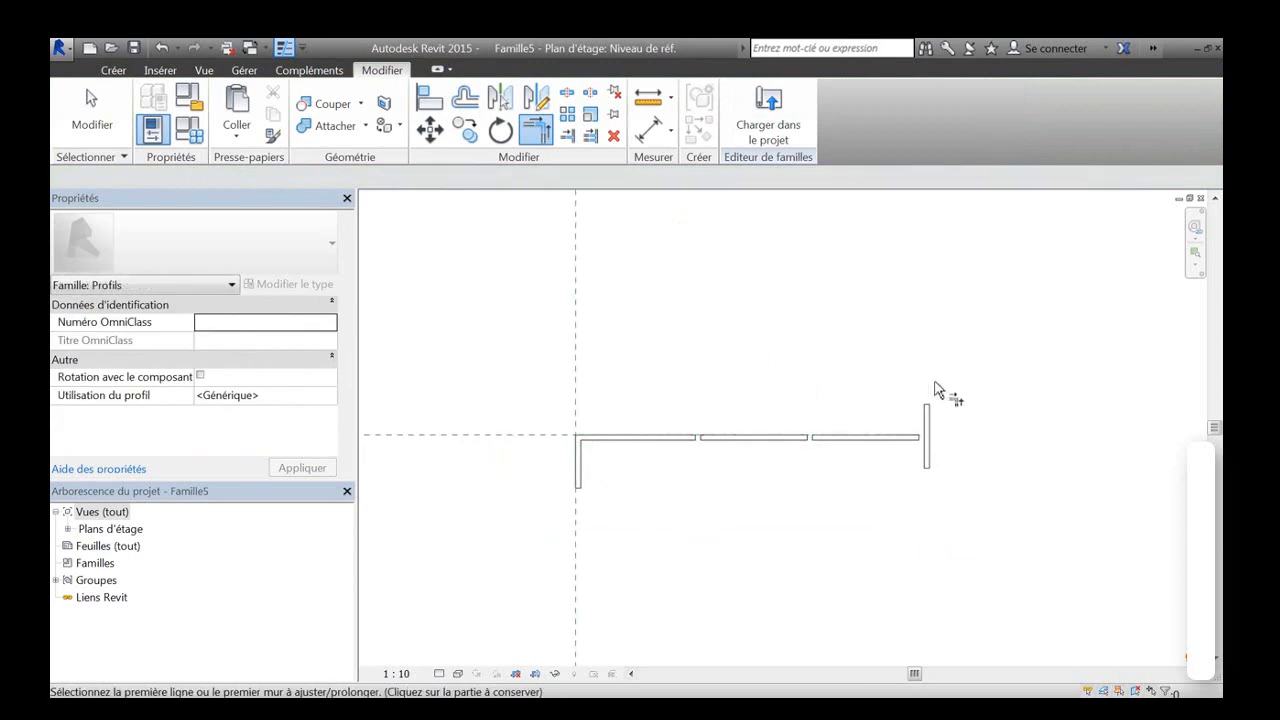
{"action": "key", "text": "Escape"}
{"action": "key", "text": "Escape"}
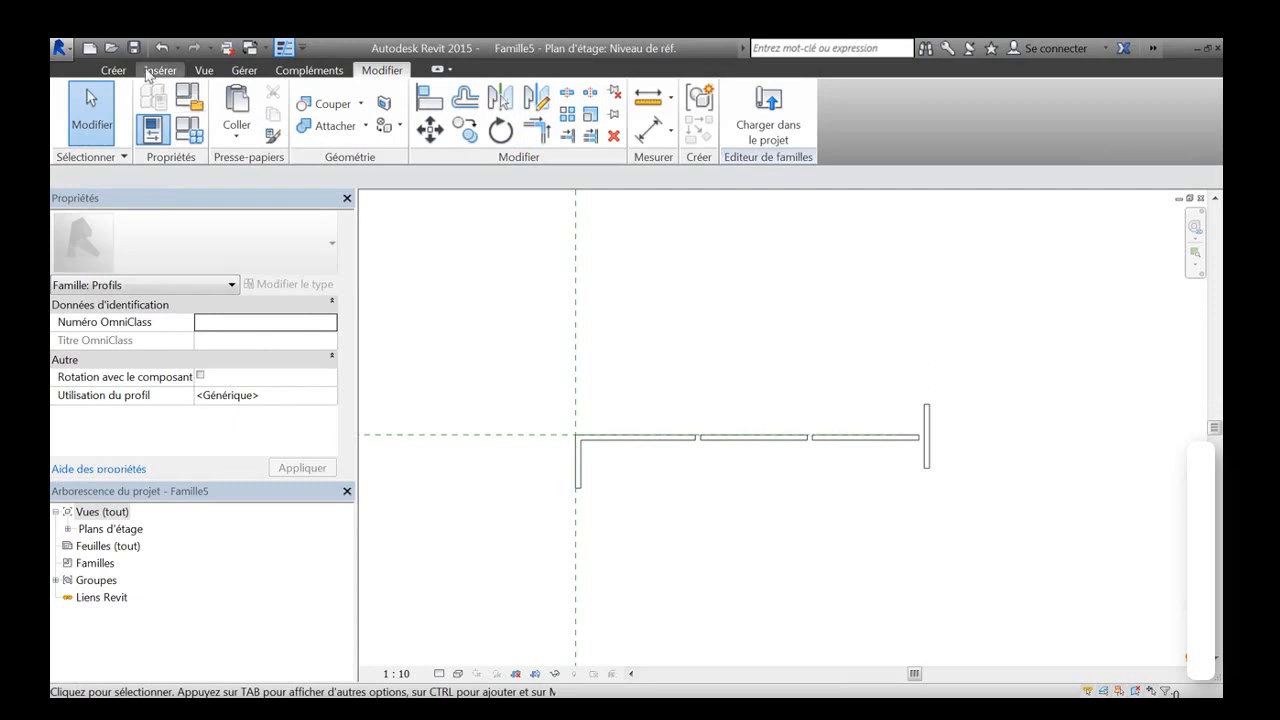
Save the profile family as Coursive and load it into Projet1.
{"action": "key", "text": "ctrl+s"}
{"action": "type", "text": "Coursive"}
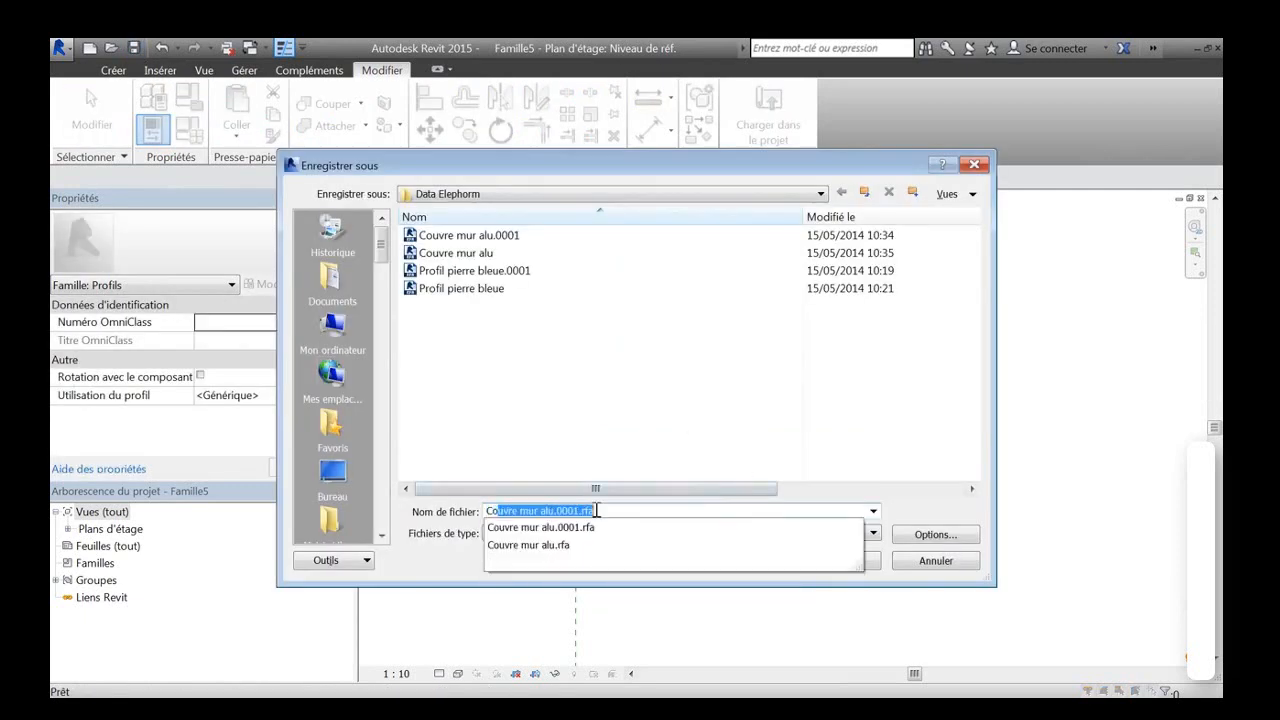
{"action": "left_click", "coordinate": [864, 568]}
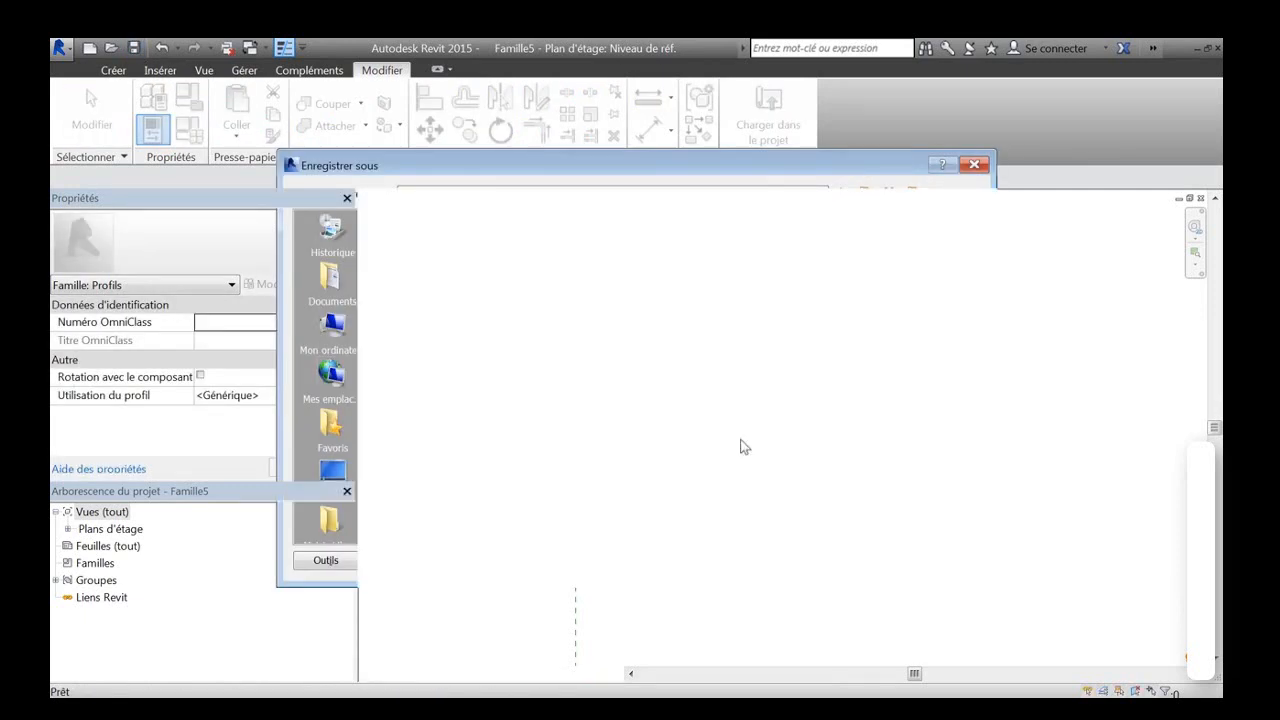
{"action": "left_click", "coordinate": [768, 115]}
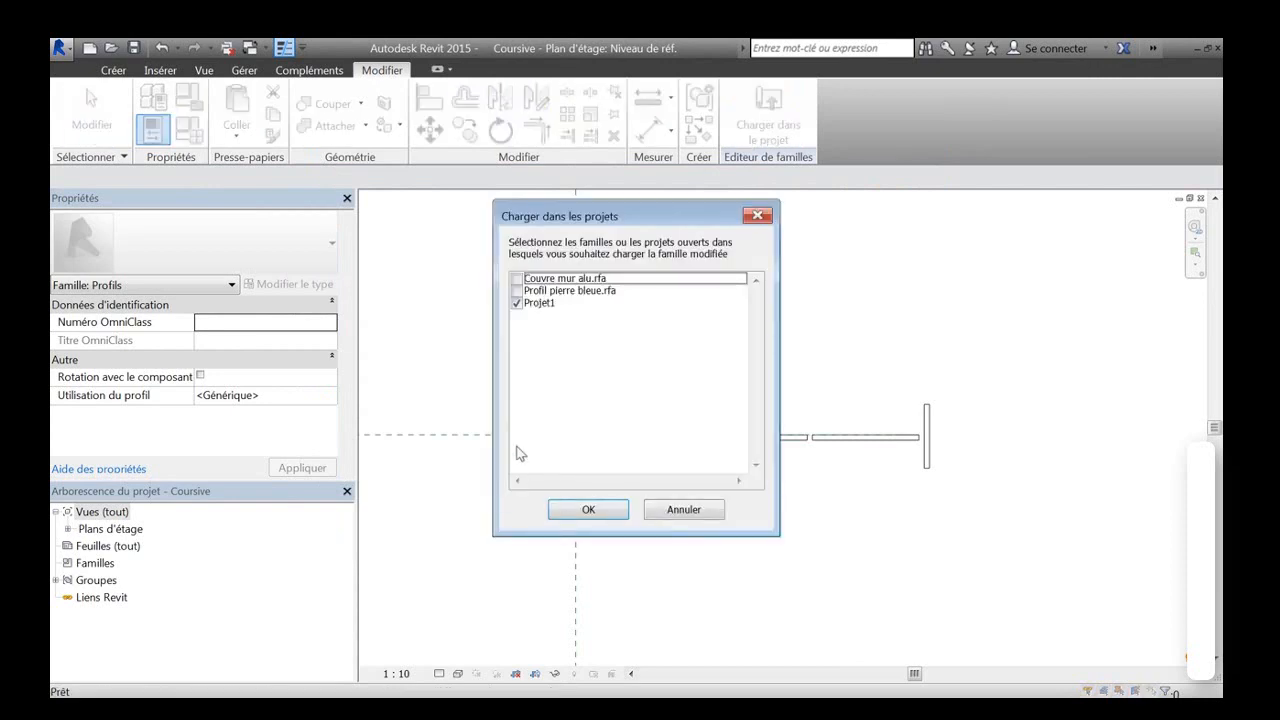
{"action": "left_click", "coordinate": [596, 511]}
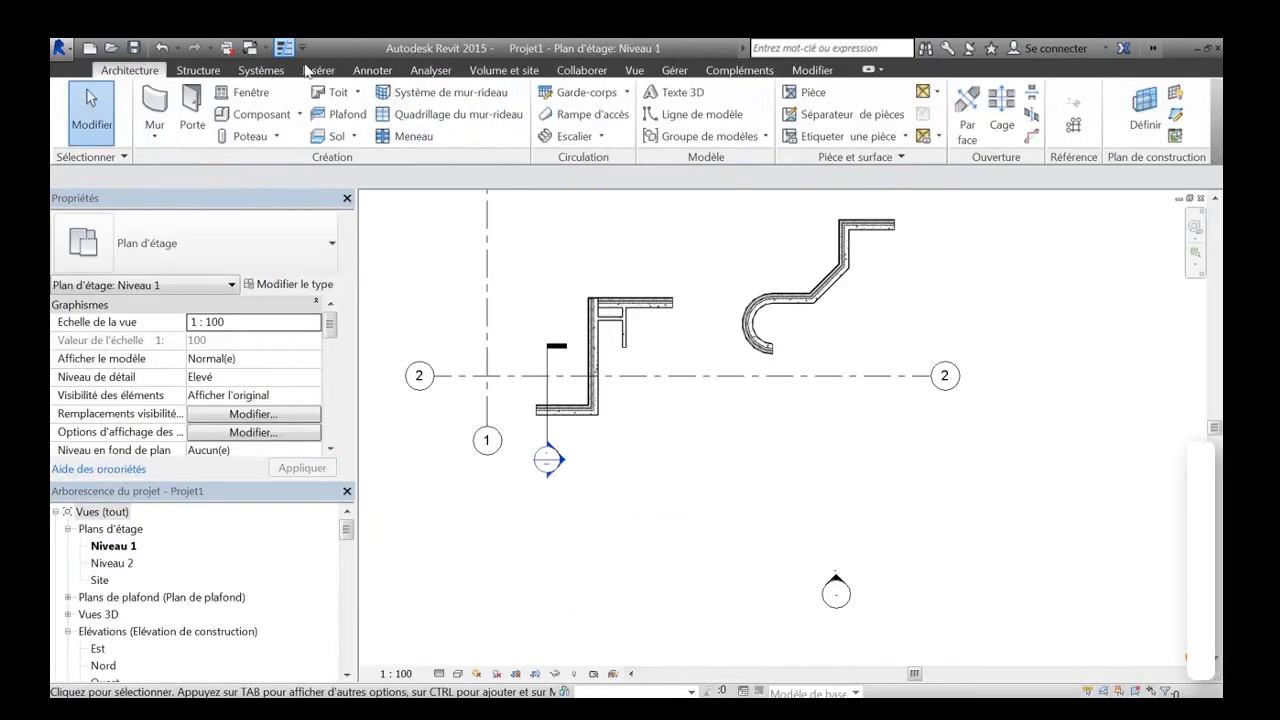
Open the wall sweep settings in the structure of the Mur composite type from a wall in the 3D view.
{"action": "key", "text": "ctrl+Tab"}
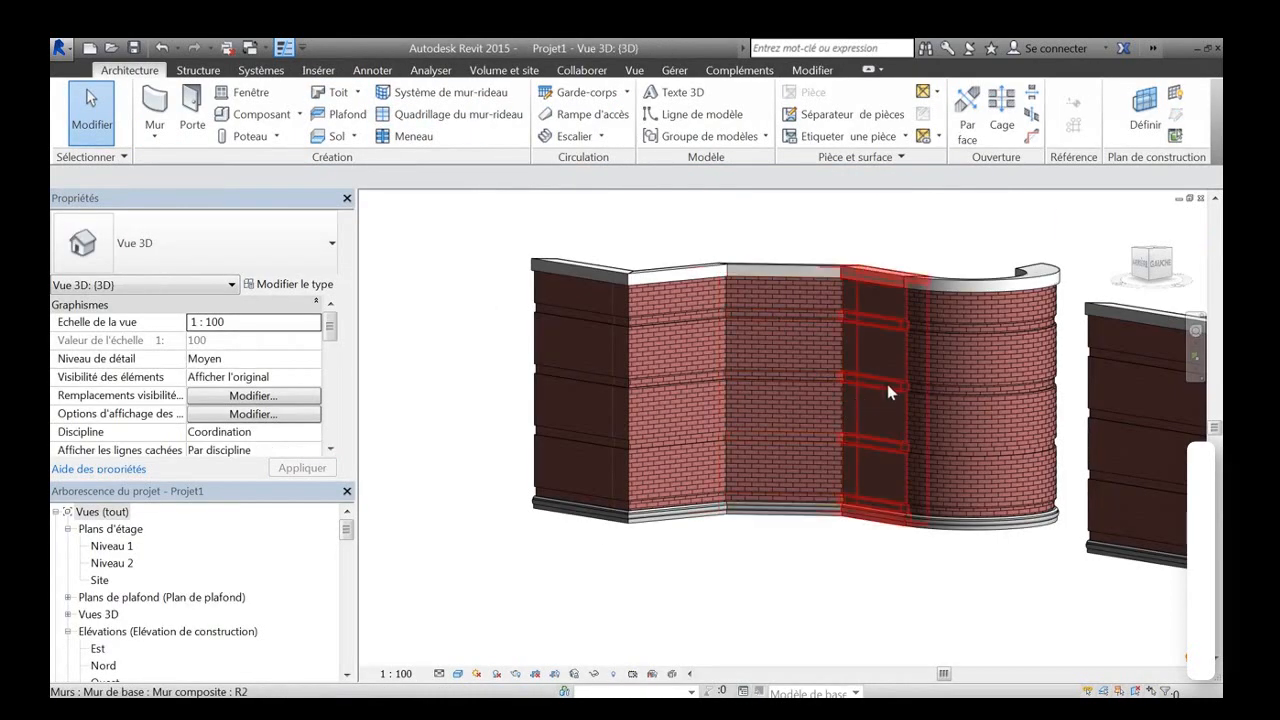
{"action": "middle_click_drag", "start_coordinate": [887, 392], "coordinate": [834, 463], "text": "shift"}
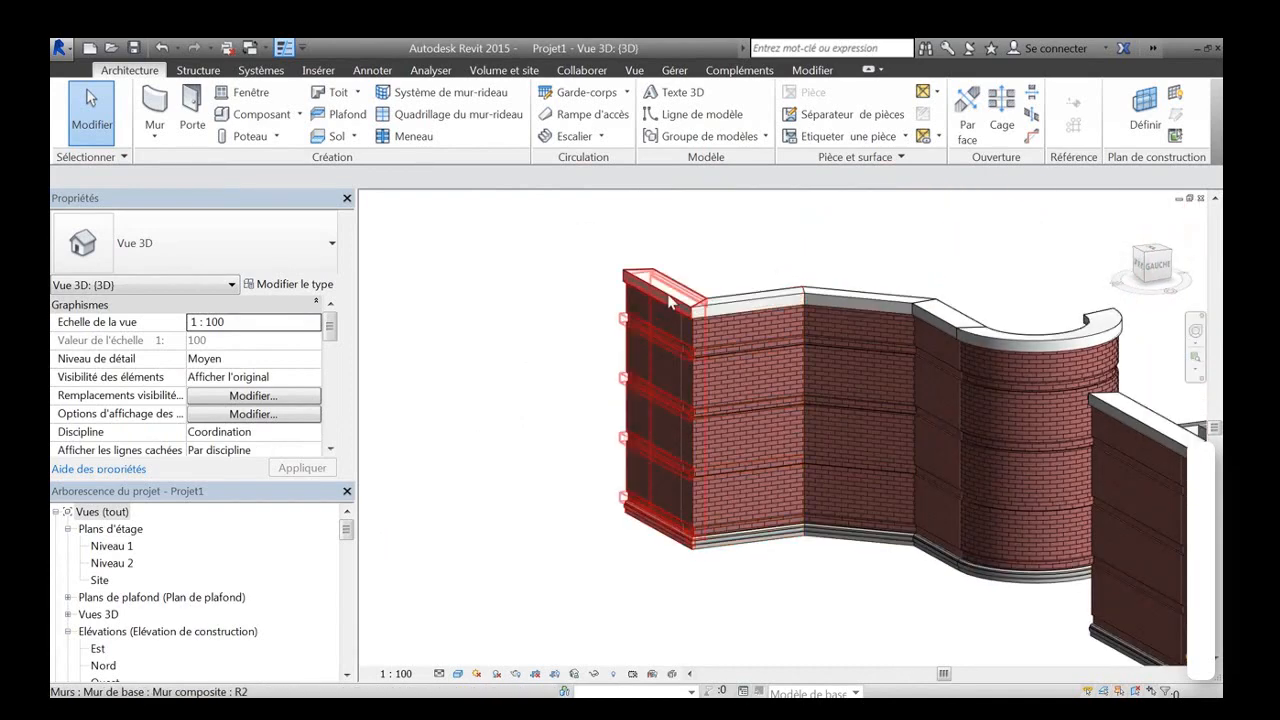
{"action": "left_click", "coordinate": [670, 303]}
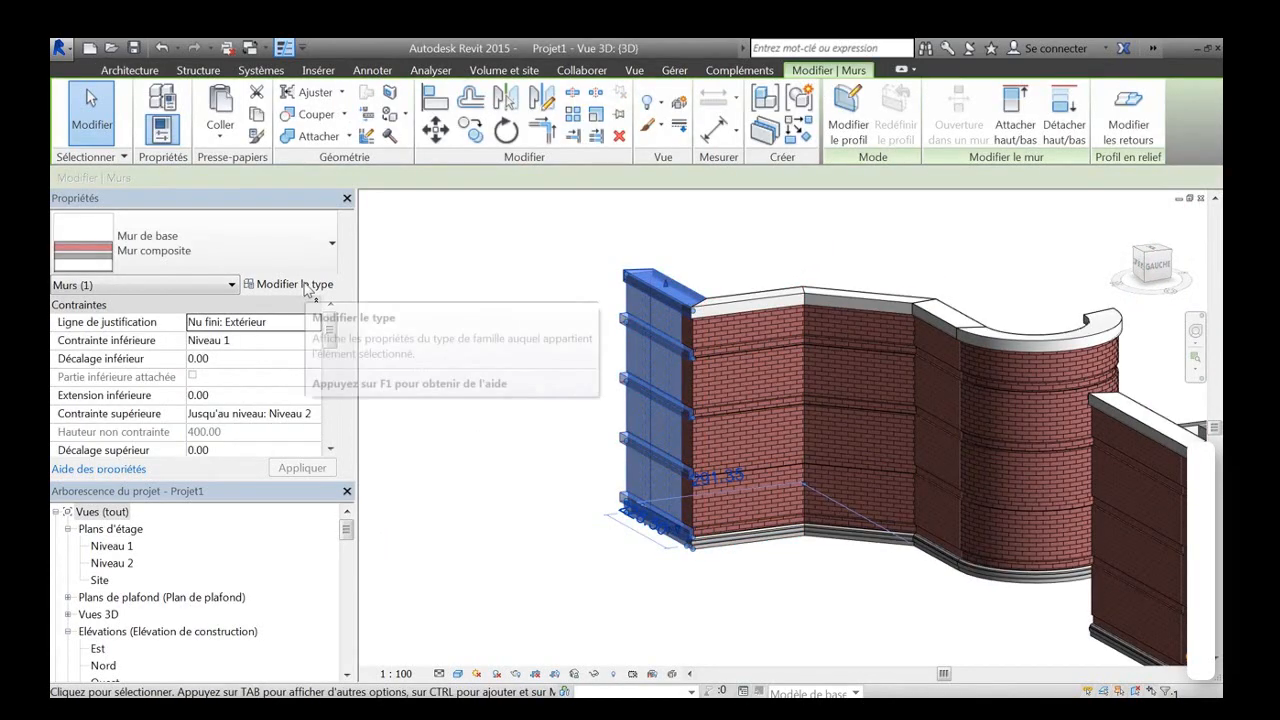
{"action": "left_click", "coordinate": [303, 286]}
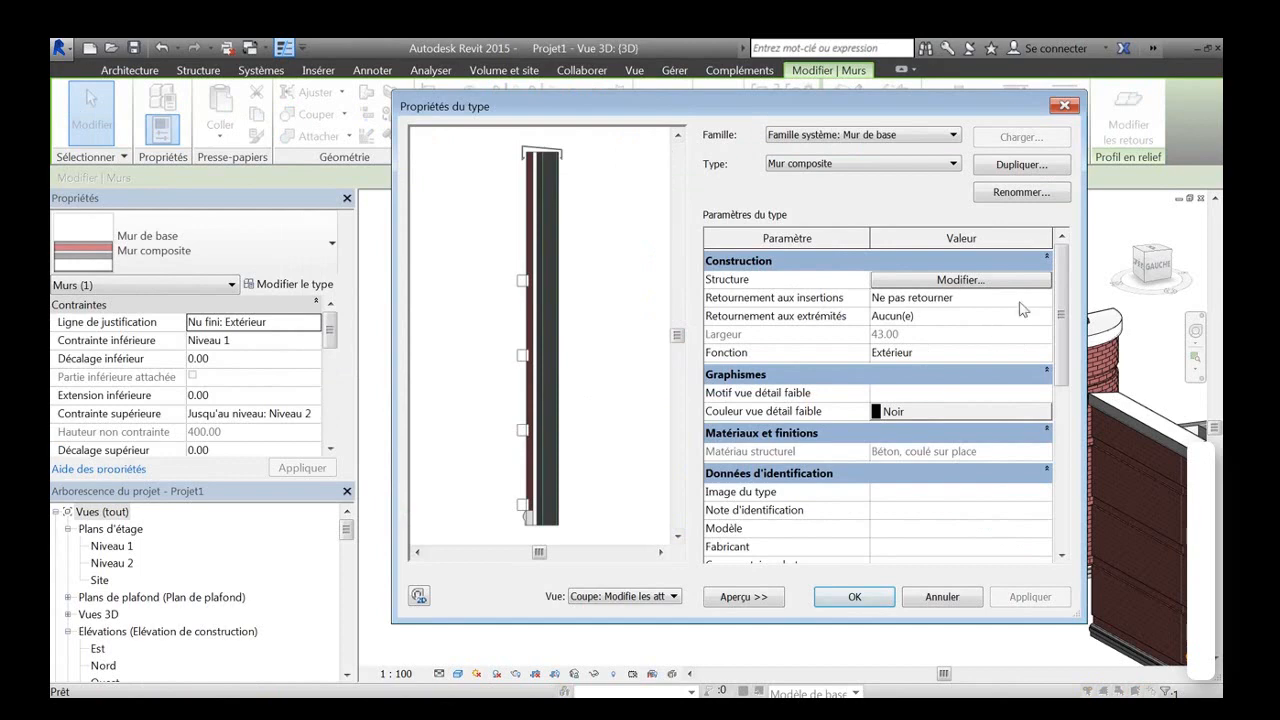
{"action": "left_click", "coordinate": [1017, 282]}
{"action": "left_click", "coordinate": [993, 536]}
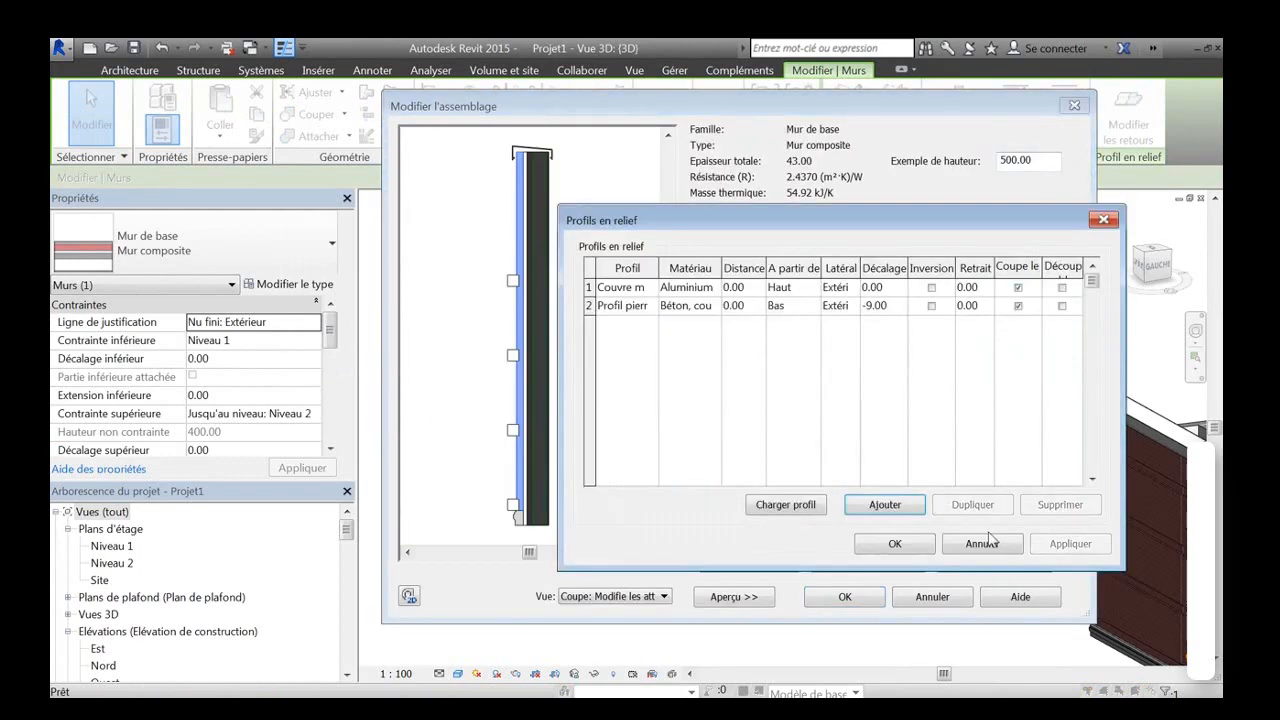
Add a third wall sweep to the composite wall and assign it the Coursive : Coursive profile.
{"action": "left_click", "coordinate": [884, 505]}
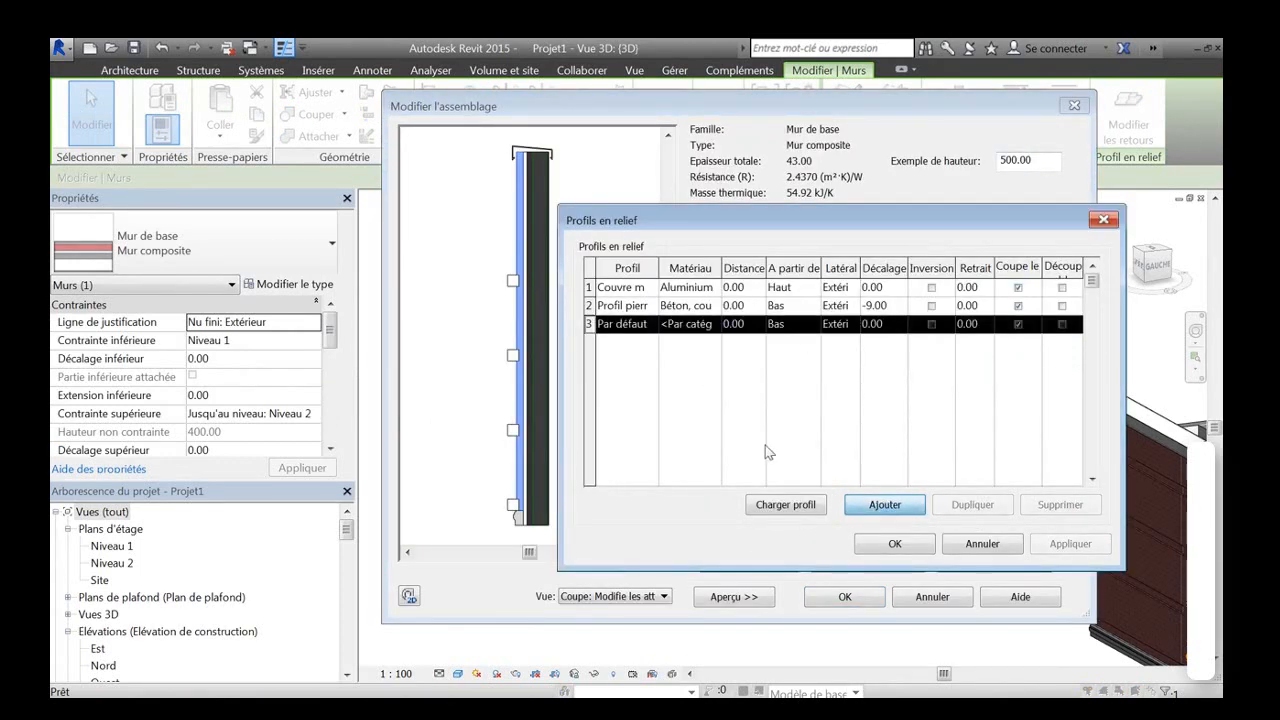
{"action": "left_click", "coordinate": [640, 324]}
{"action": "left_click", "coordinate": [653, 325]}
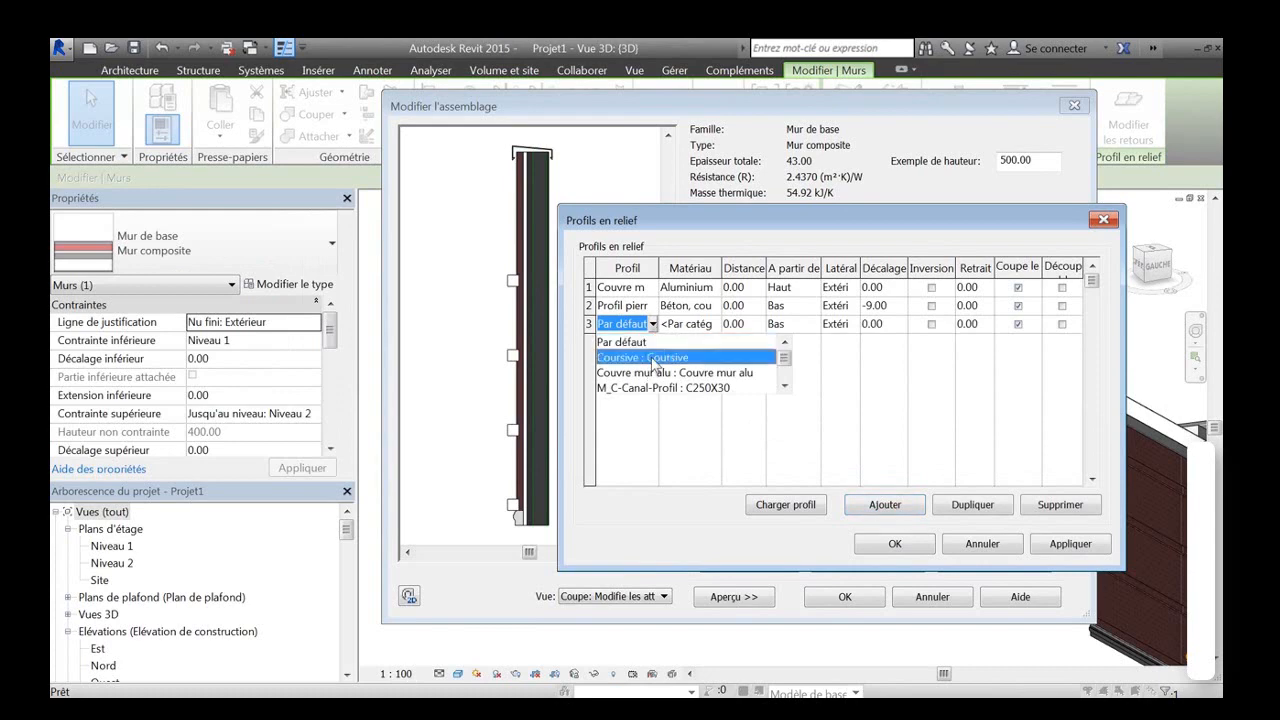
{"action": "left_click", "coordinate": [654, 358]}
Set the Coursive sweep's material to Aluminium and its distance to 200, and accept the changes to the wall type.
{"action": "left_click", "coordinate": [716, 324]}
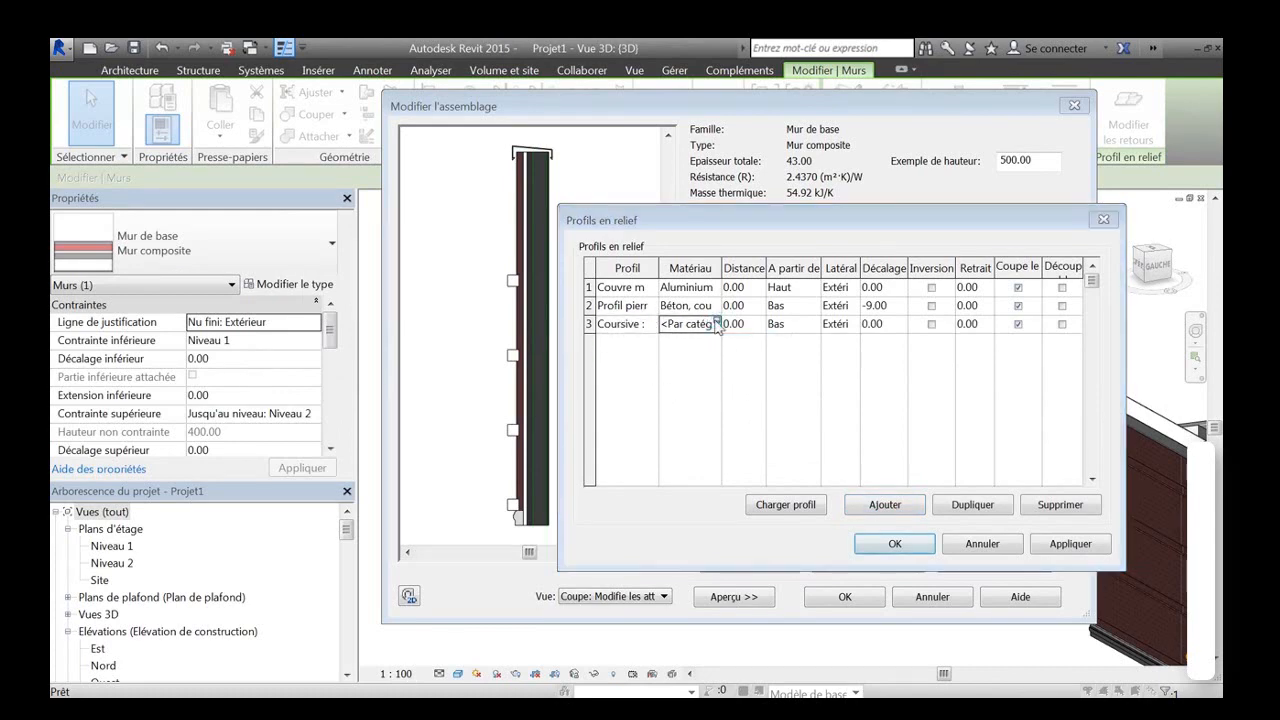
{"action": "left_click", "coordinate": [173, 312]}
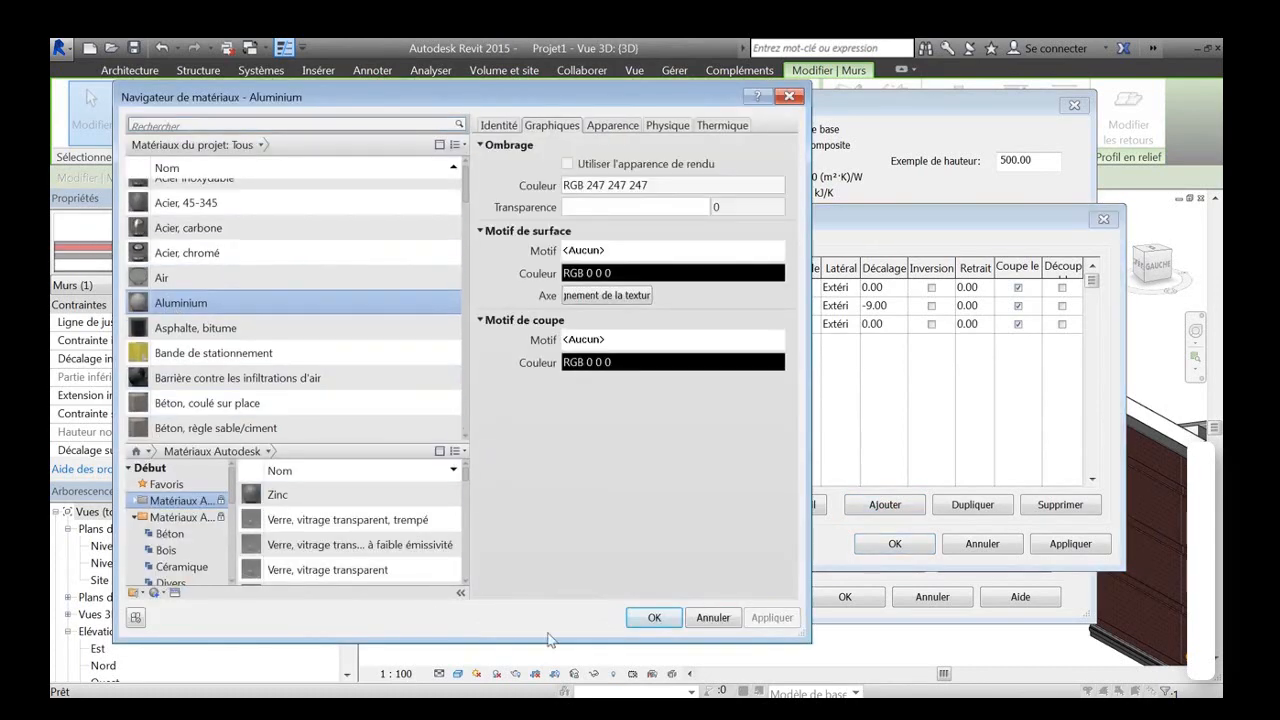
{"action": "left_click", "coordinate": [655, 617]}
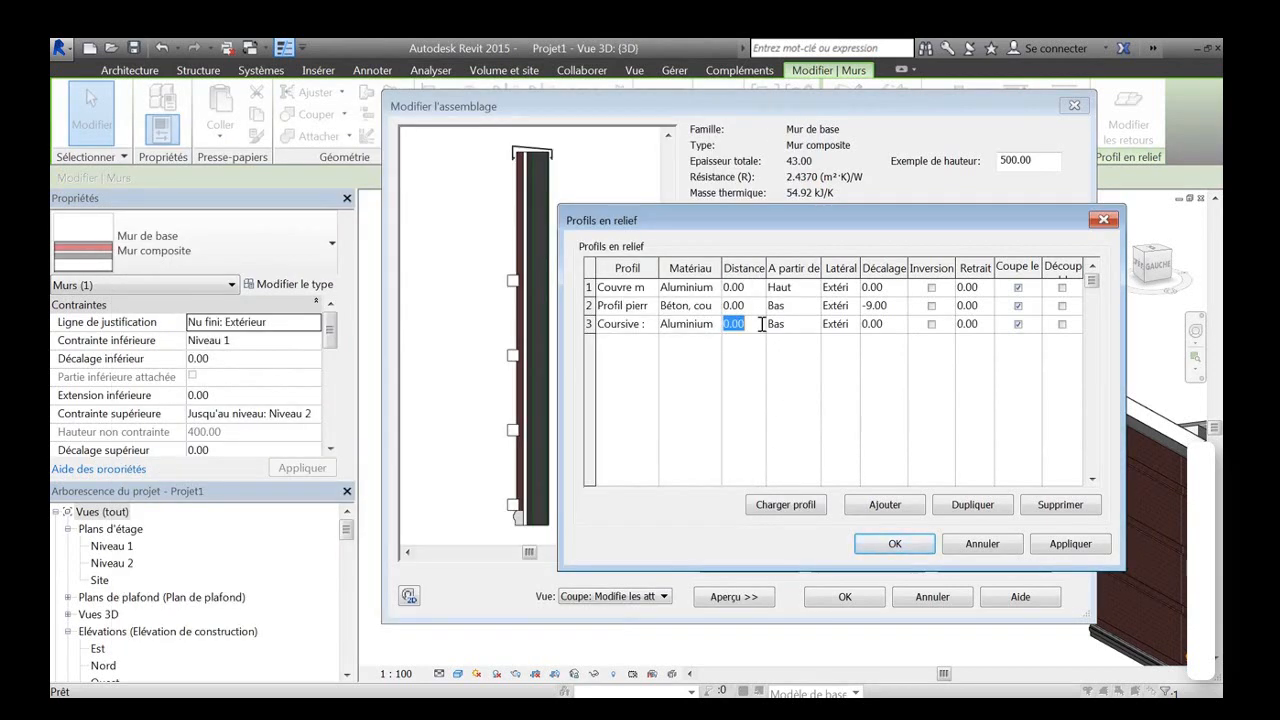
{"action": "left_click", "coordinate": [1073, 543]}
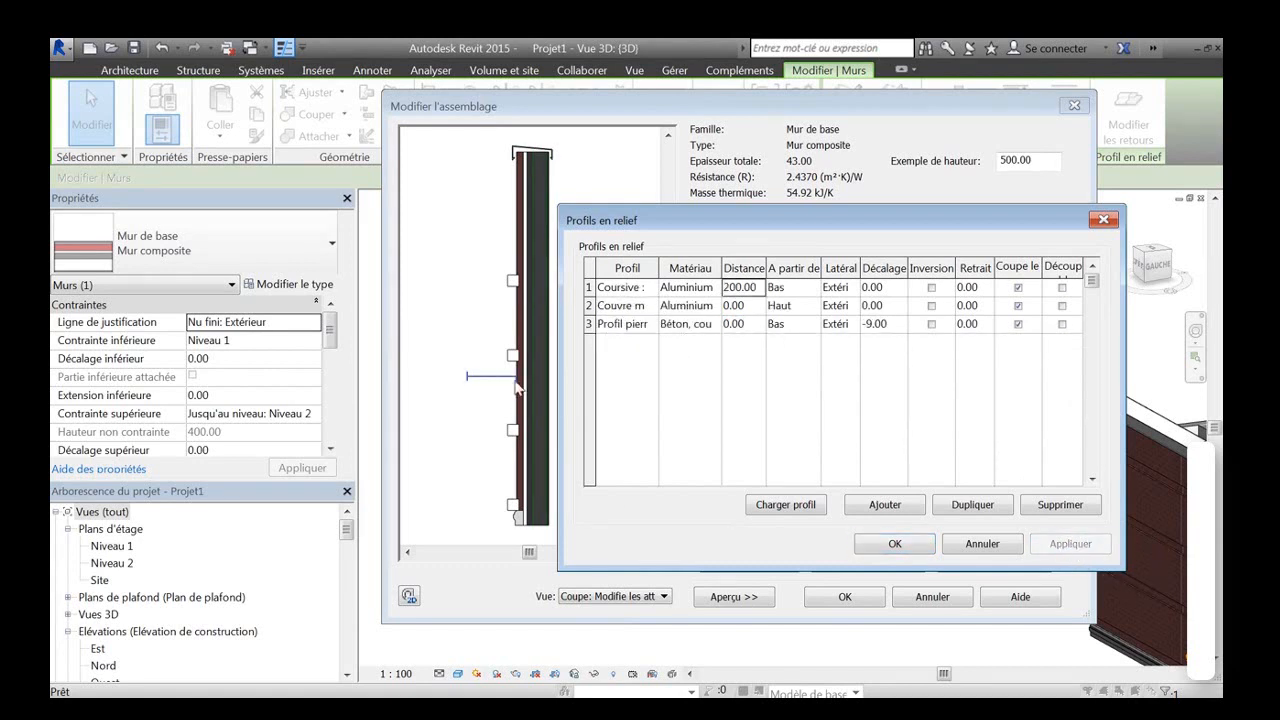
{"action": "left_click", "coordinate": [895, 545]}
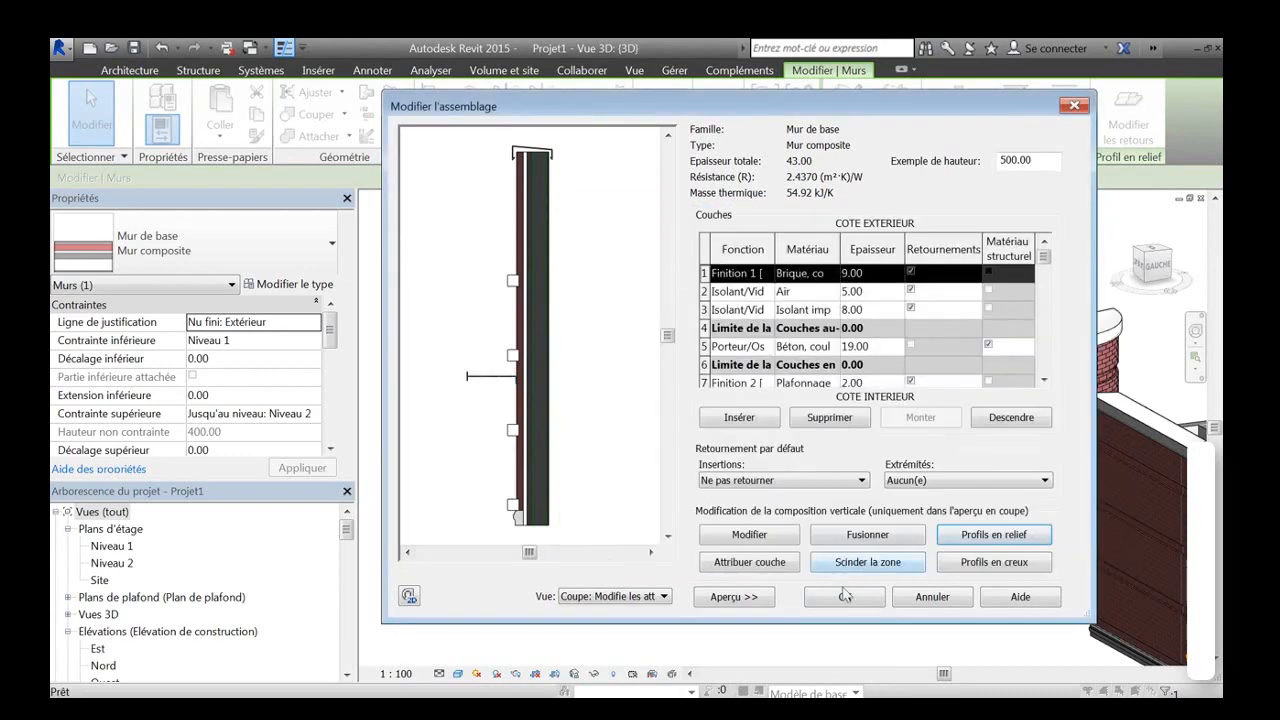
{"action": "left_click", "coordinate": [843, 597]}
{"action": "left_click", "coordinate": [852, 597]}
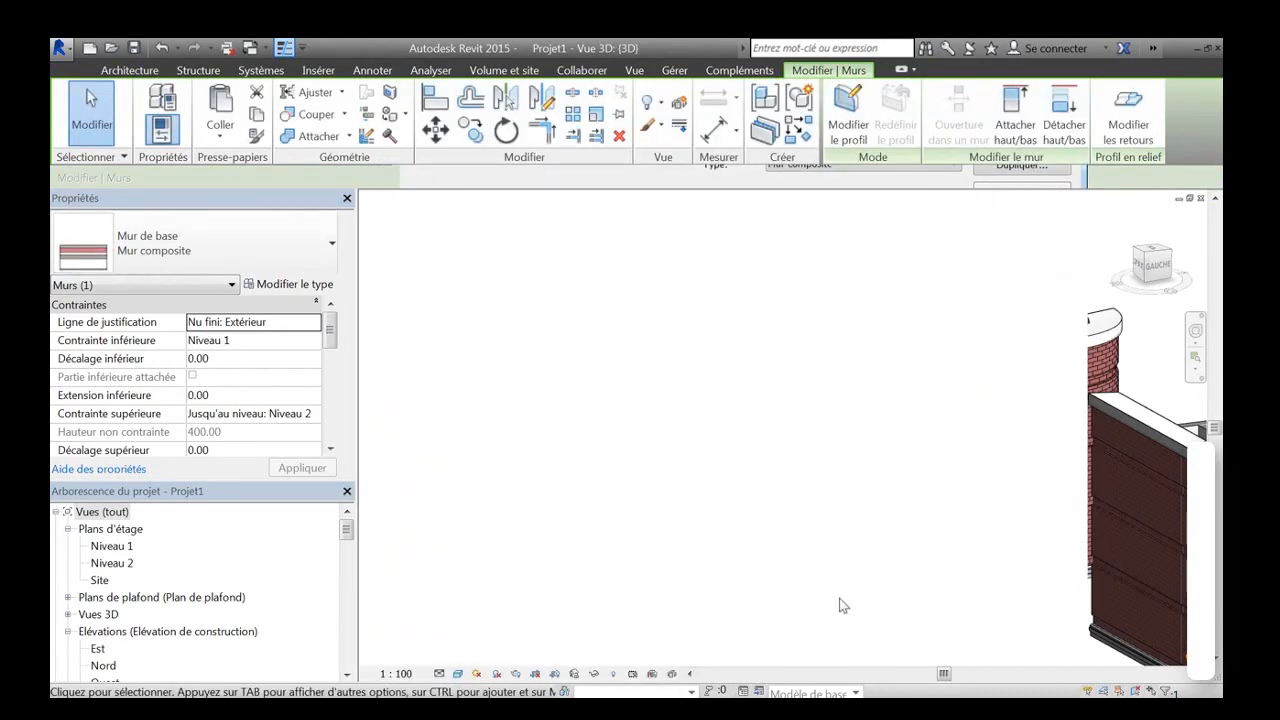
Examine the walkway sweep along the straight and curved composite walls from several sides in 3D.
{"action": "left_click", "coordinate": [700, 566]}
{"action": "scroll", "coordinate": [700, 566], "scroll_direction": "down", "scroll_amount": 3}
{"action": "middle_click_drag", "start_coordinate": [674, 560], "coordinate": [787, 490], "text": "shift"}
{"action": "scroll", "coordinate": [927, 605], "scroll_direction": "up", "scroll_amount": 10}
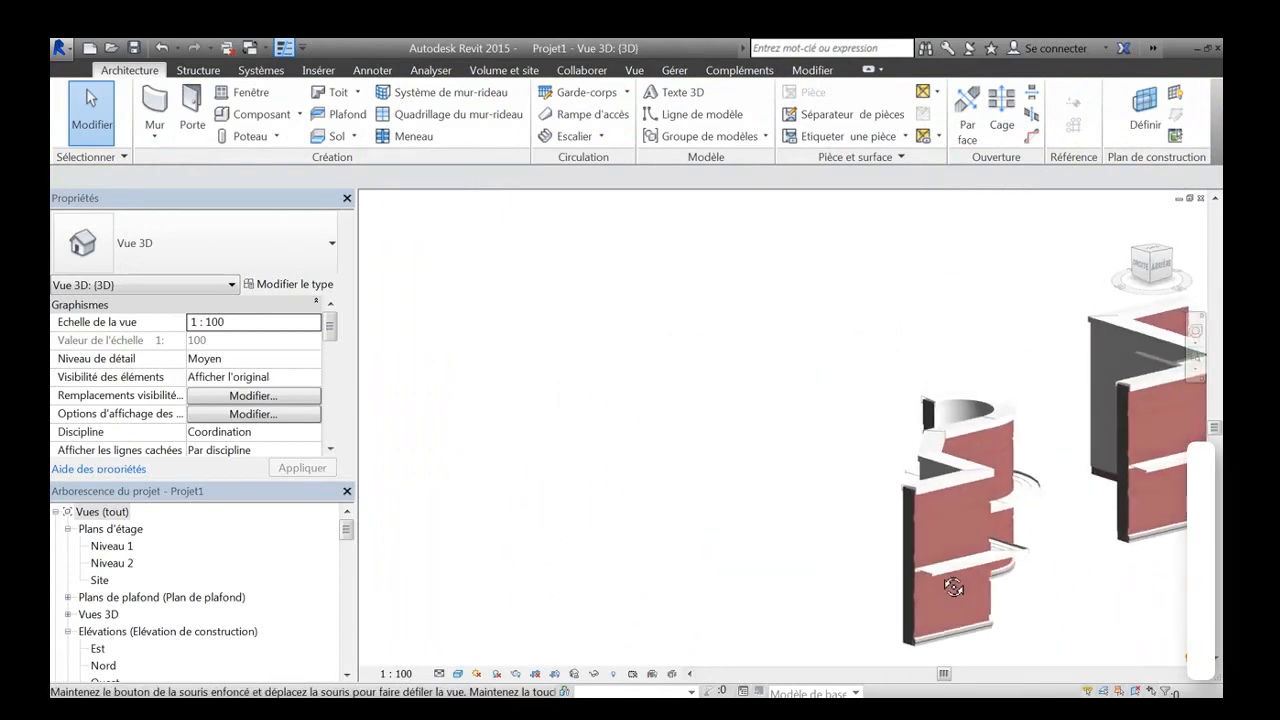
{"action": "scroll", "coordinate": [694, 409], "scroll_direction": "down", "scroll_amount": 3}
{"action": "middle_click_drag", "start_coordinate": [694, 409], "coordinate": [751, 451]}
{"action": "scroll", "coordinate": [551, 423], "scroll_direction": "down", "scroll_amount": 5}
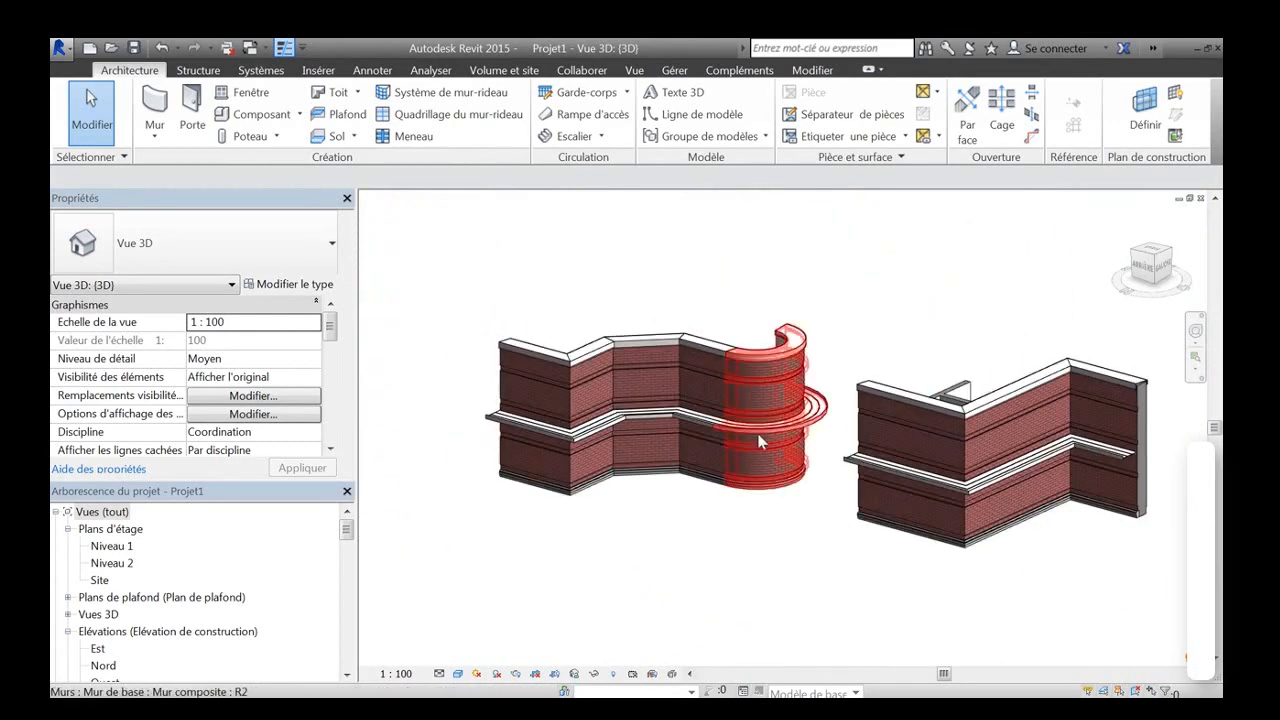
{"action": "middle_click_drag", "start_coordinate": [845, 580], "coordinate": [774, 534], "text": "shift"}
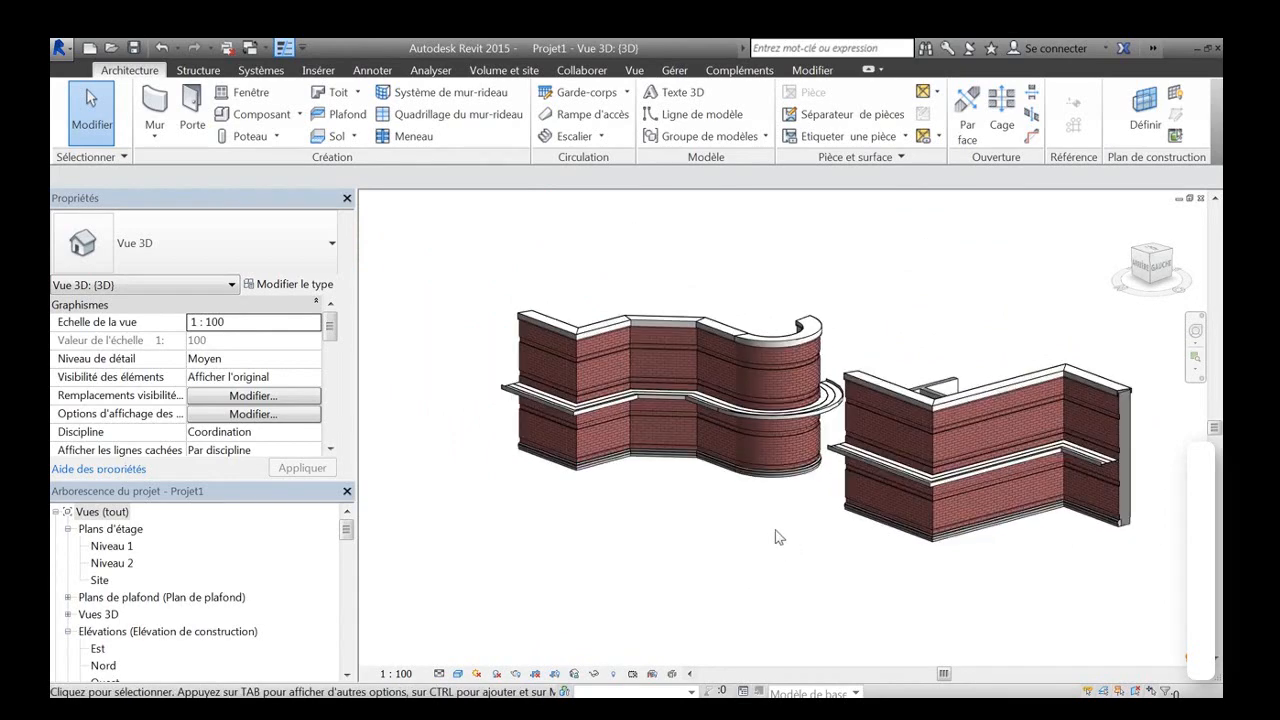